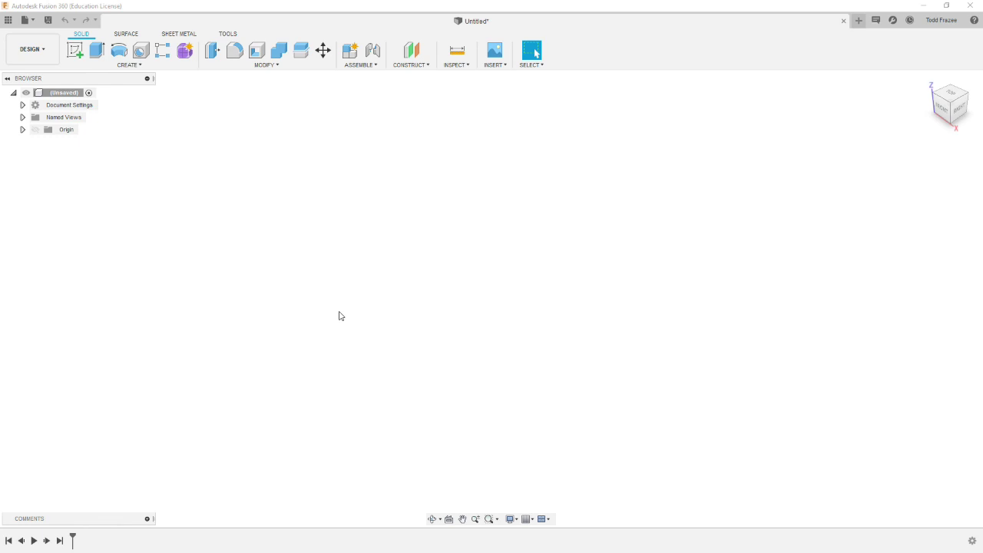
Show the Data Panel and refresh the project's updated file list
{"action": "left_click", "coordinate": [9, 21]}
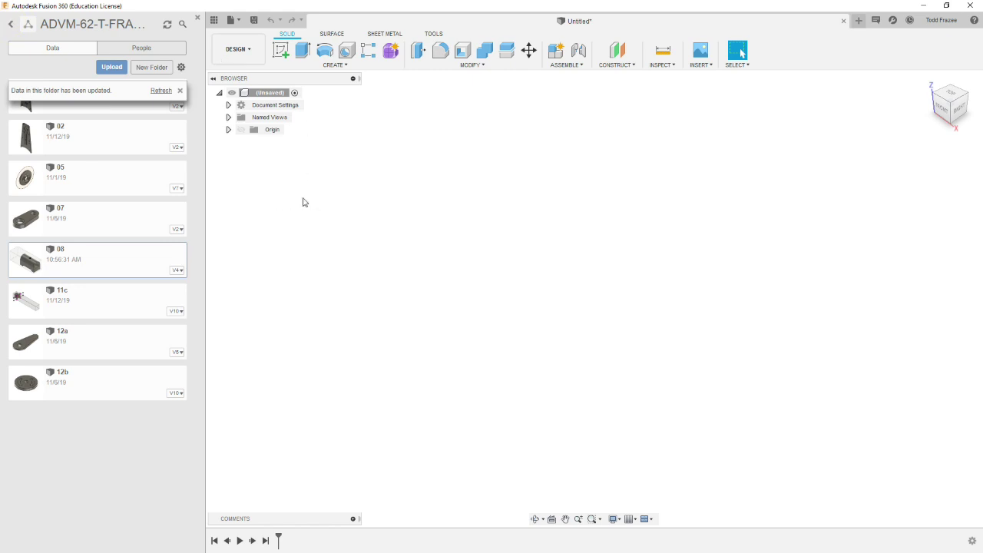
{"action": "left_click", "coordinate": [162, 91]}
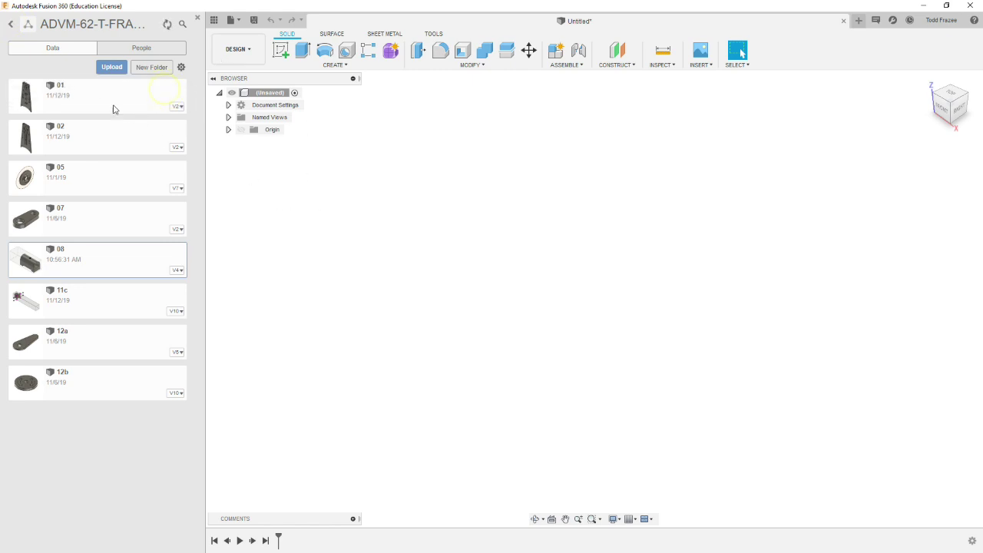
Open design 01 and orbit the curved plate to view its slots and holes
{"action": "double_click", "coordinate": [93, 94]}
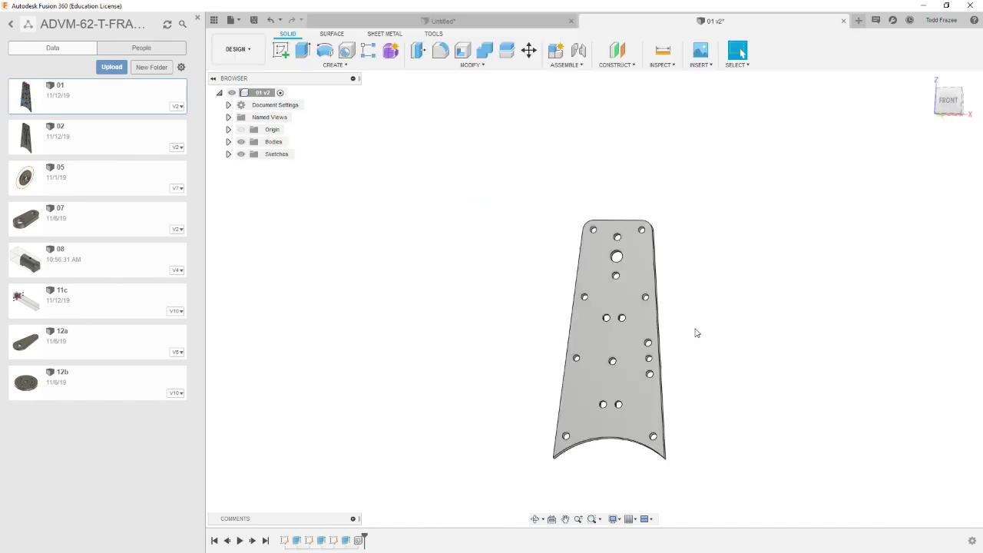
{"action": "middle_click_drag", "start_coordinate": [697, 332], "coordinate": [739, 249], "text": "shift"}
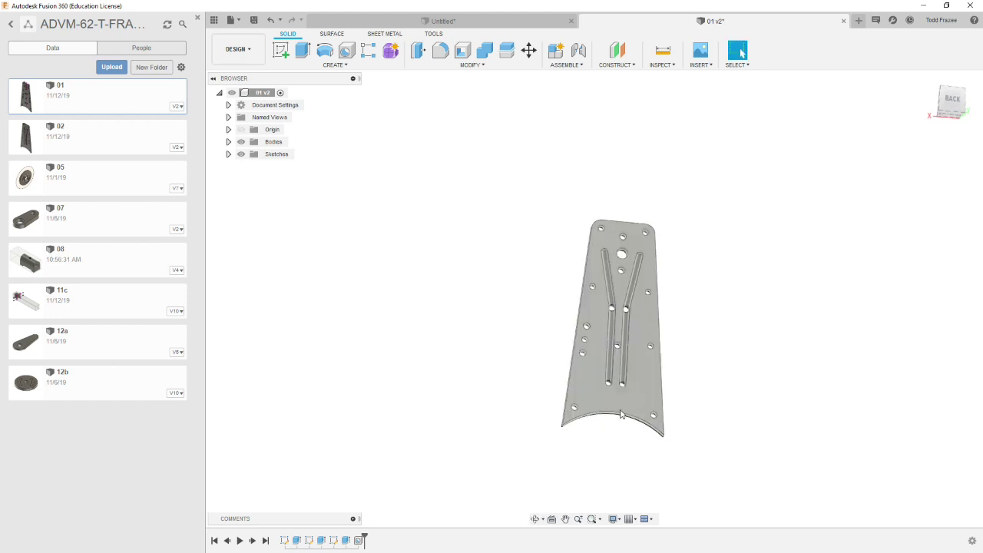
{"action": "mouse_move", "coordinate": [530, 368]}
{"action": "middle_mouse_down", "text": "shift"}
{"action": "mouse_move", "coordinate": [502, 329]}
{"action": "mouse_move", "coordinate": [494, 280]}
{"action": "mouse_move", "coordinate": [489, 307]}
{"action": "mouse_move", "coordinate": [528, 351]}
{"action": "middle_mouse_up", "text": "shift"}
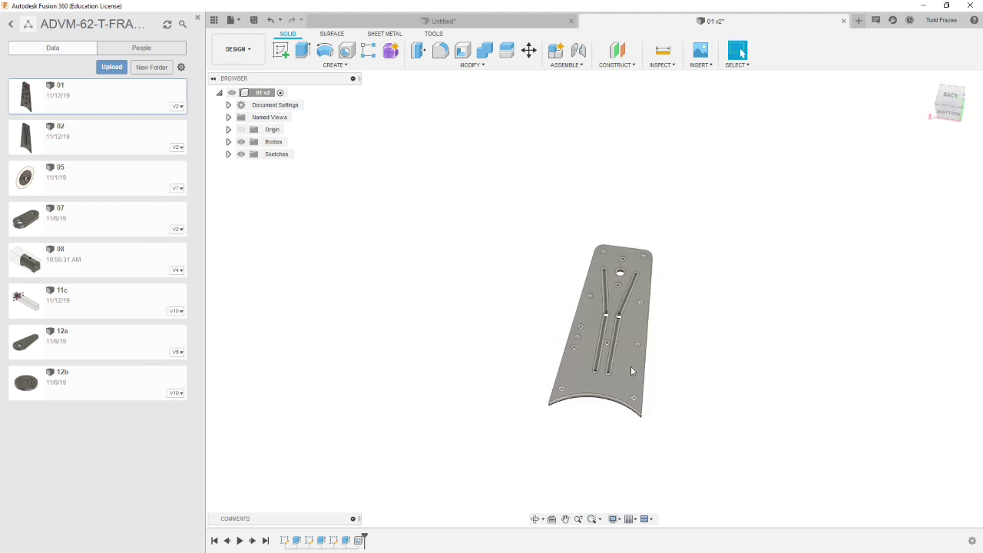
{"action": "scroll", "coordinate": [622, 358], "scroll_direction": "up", "scroll_amount": 5}
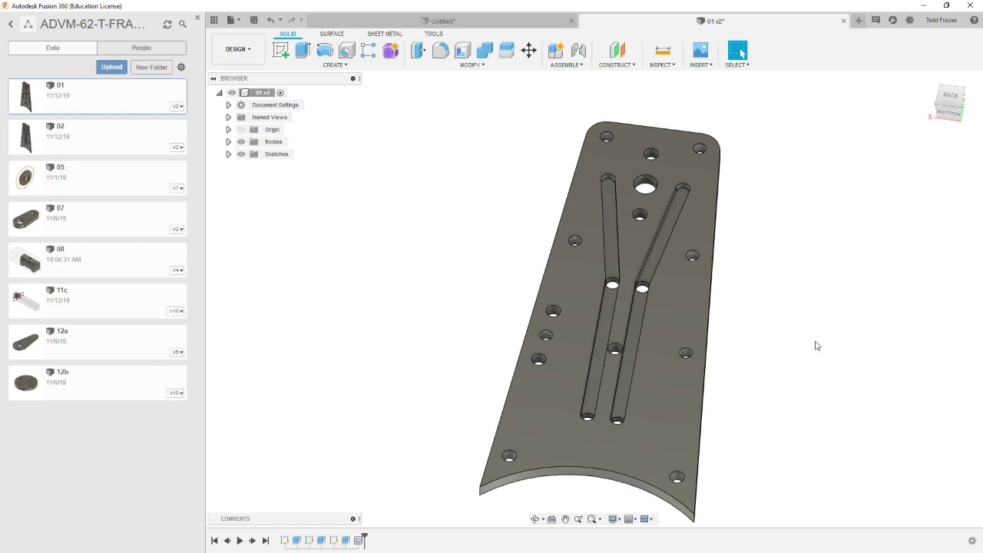
{"action": "middle_click_drag", "start_coordinate": [781, 420], "coordinate": [775, 393], "text": "shift"}
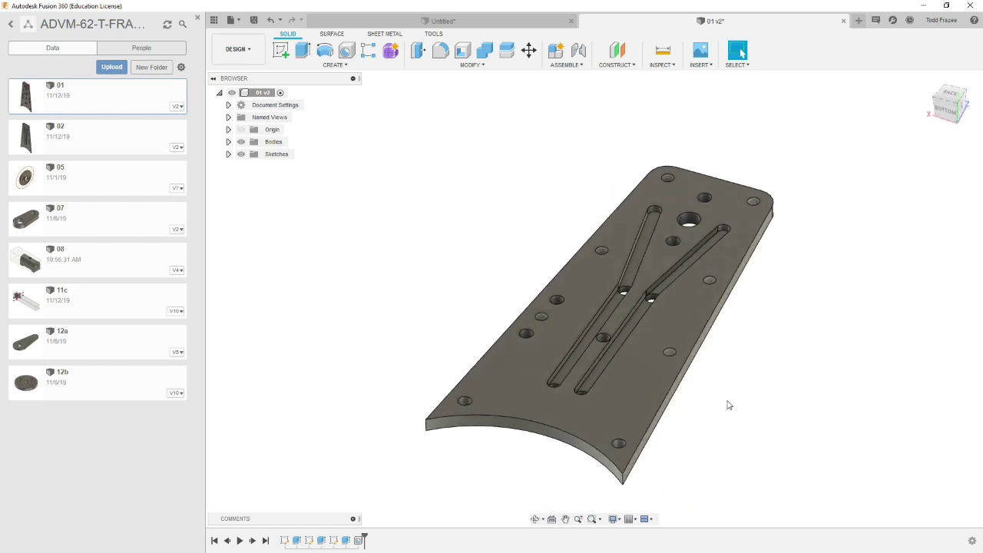
{"action": "mouse_move", "coordinate": [754, 355]}
{"action": "middle_mouse_down", "text": "shift"}
{"action": "mouse_move", "coordinate": [753, 346]}
{"action": "mouse_move", "coordinate": [756, 376]}
{"action": "mouse_move", "coordinate": [740, 347]}
{"action": "mouse_move", "coordinate": [773, 336]}
{"action": "mouse_move", "coordinate": [748, 319]}
{"action": "mouse_move", "coordinate": [764, 348]}
{"action": "mouse_move", "coordinate": [709, 353]}
{"action": "mouse_move", "coordinate": [706, 371]}
{"action": "mouse_move", "coordinate": [720, 391]}
{"action": "mouse_move", "coordinate": [711, 345]}
{"action": "mouse_move", "coordinate": [745, 360]}
{"action": "mouse_move", "coordinate": [766, 345]}
{"action": "middle_mouse_up", "text": "shift"}
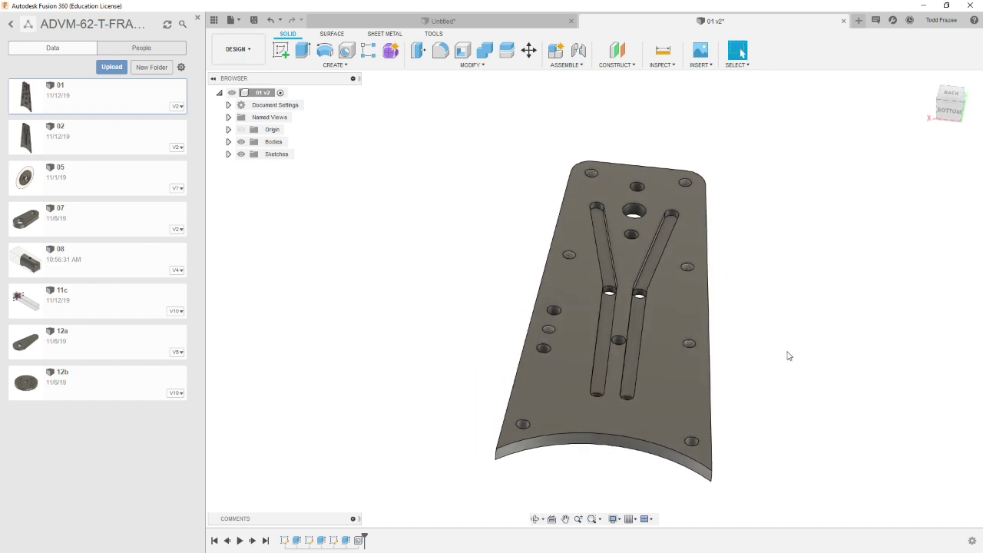
{"action": "middle_click_drag", "start_coordinate": [787, 372], "coordinate": [623, 347], "text": "shift"}
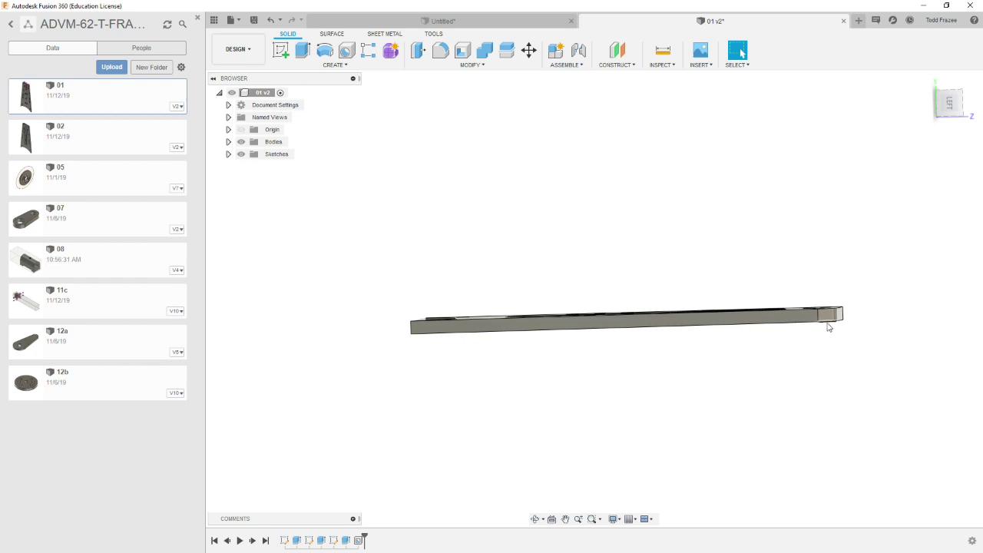
{"action": "middle_click_drag", "start_coordinate": [376, 336], "coordinate": [511, 391], "text": "shift"}
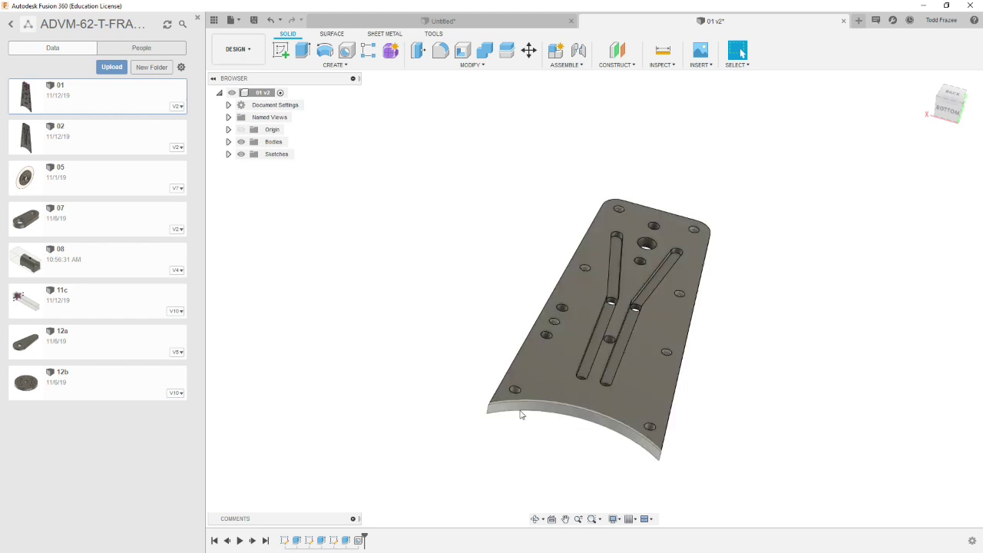
{"action": "middle_click_drag", "start_coordinate": [527, 405], "coordinate": [595, 350], "text": "shift"}
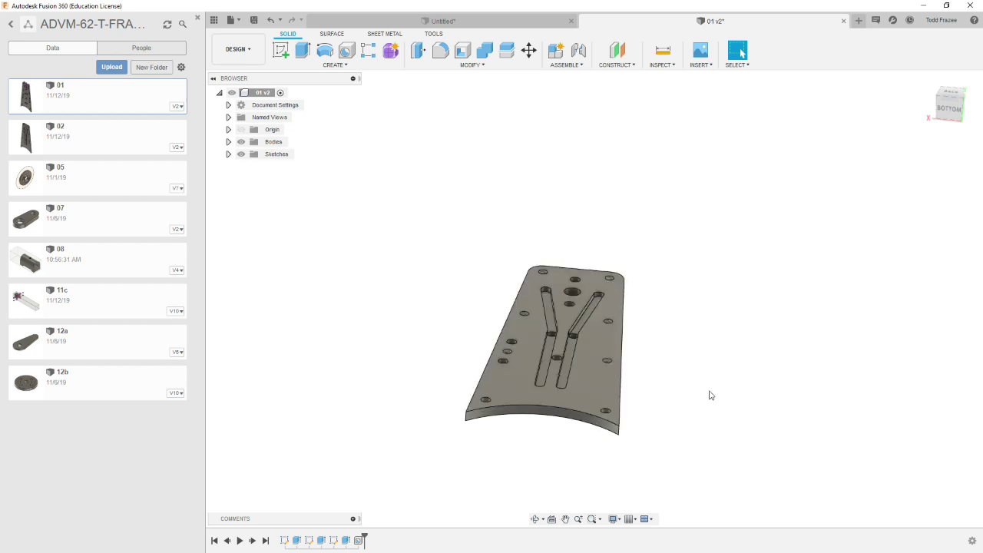
{"action": "mouse_move", "coordinate": [684, 404]}
{"action": "middle_mouse_down", "text": "shift"}
{"action": "mouse_move", "coordinate": [663, 418]}
{"action": "mouse_move", "coordinate": [656, 395]}
{"action": "mouse_move", "coordinate": [666, 412]}
{"action": "mouse_move", "coordinate": [700, 402]}
{"action": "mouse_move", "coordinate": [674, 411]}
{"action": "middle_mouse_up", "text": "shift"}
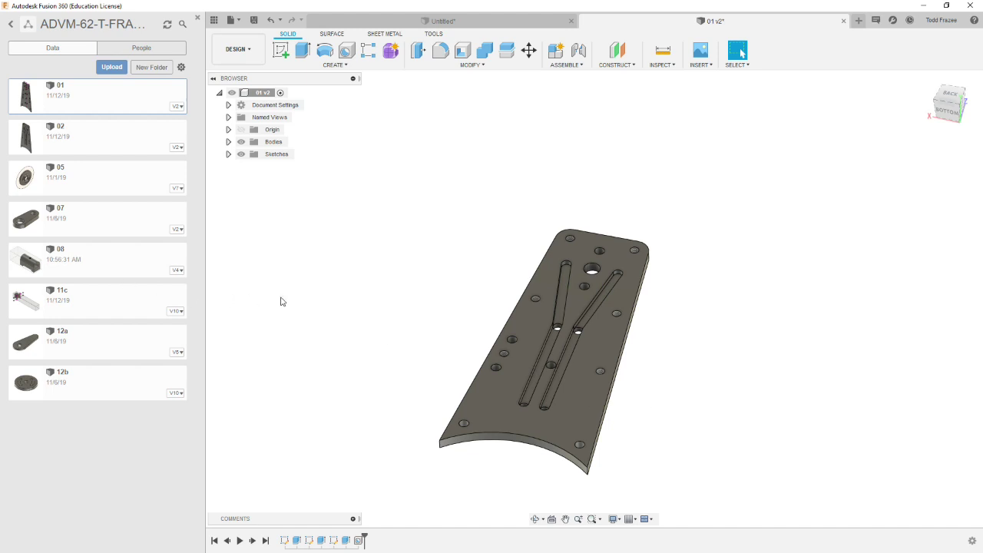
Switch to the Manufacture workspace and create a new milling setup for the plate
{"action": "left_click", "coordinate": [237, 49]}
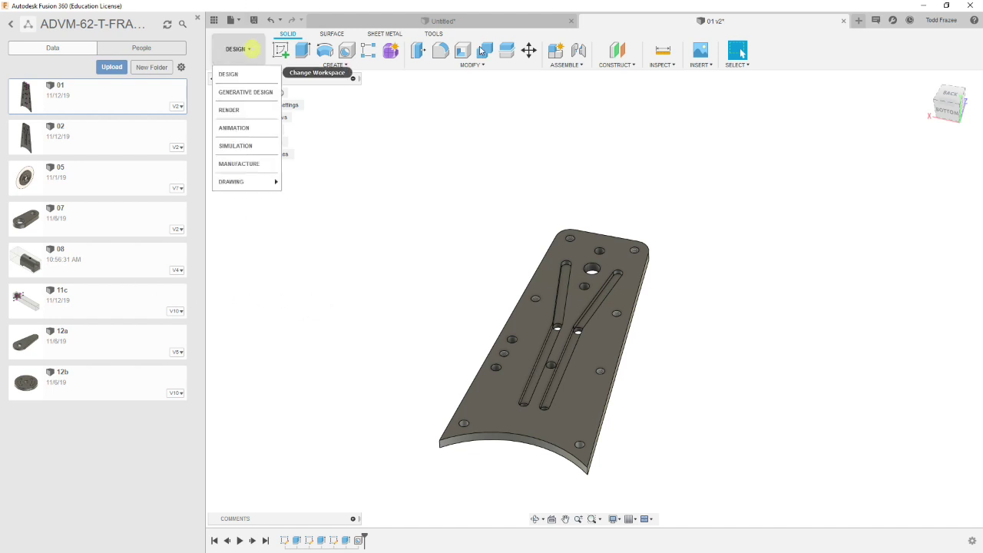
{"action": "left_click", "coordinate": [238, 164]}
{"action": "scroll", "coordinate": [419, 304], "scroll_direction": "down", "scroll_amount": 2}
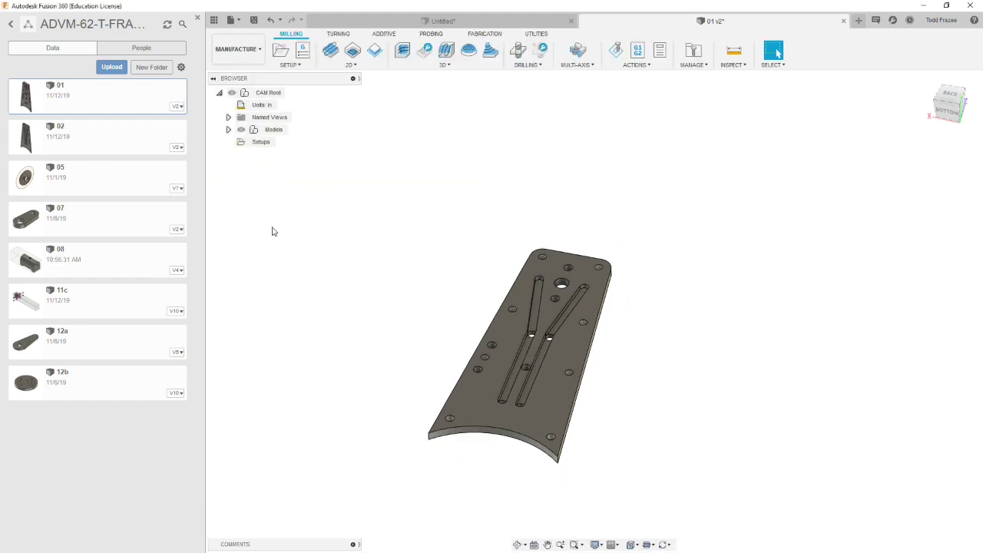
{"action": "left_click", "coordinate": [280, 53]}
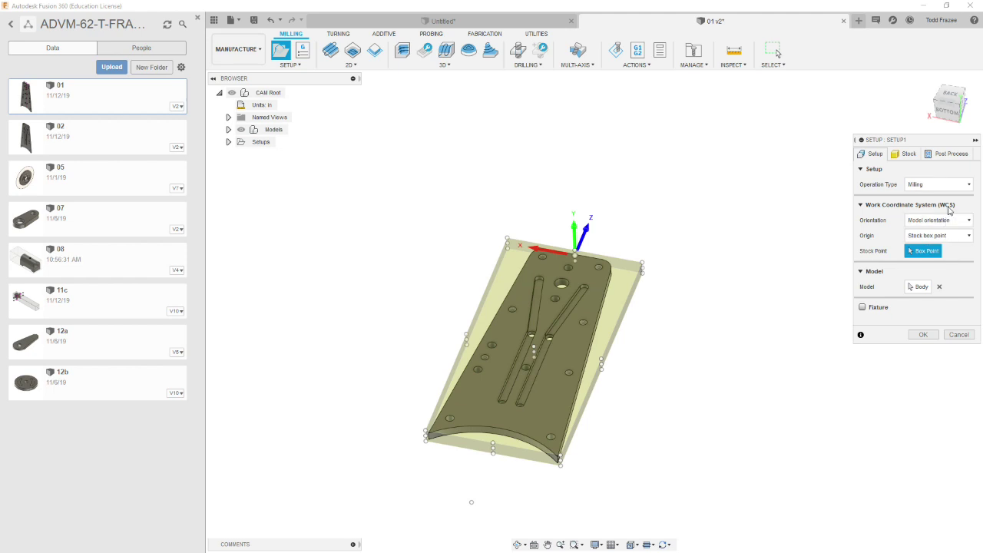
{"action": "left_click", "coordinate": [908, 158]}
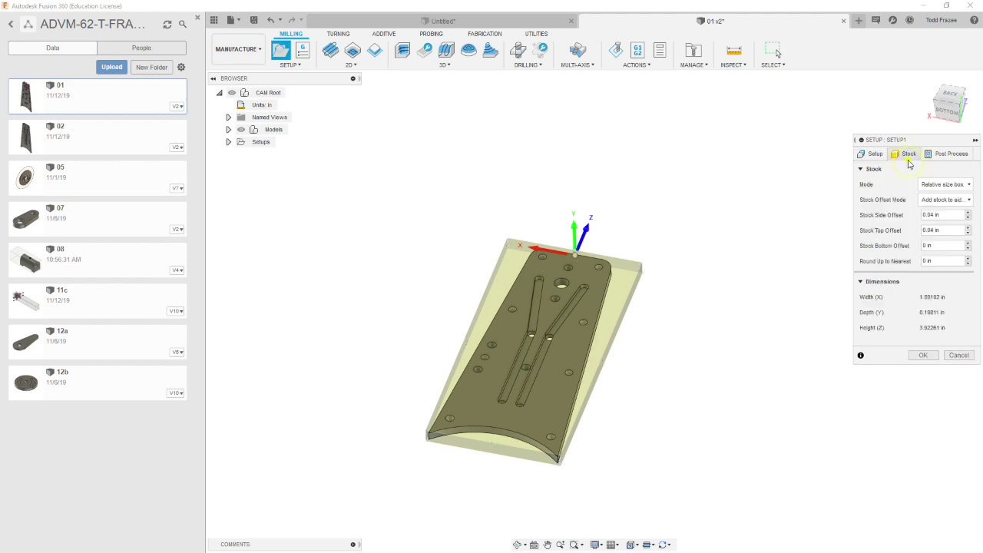
Set the stock side offset to 0.5 in and the stock top offset to 0
{"action": "left_click", "coordinate": [951, 216]}
{"action": "key", "text": "BackSpace"}
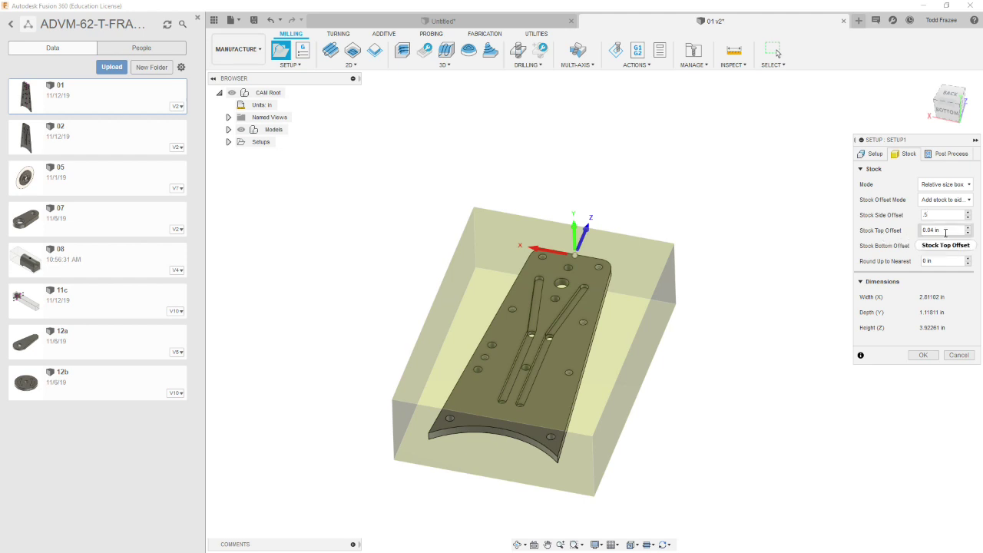
{"action": "key", "text": "Tab"}
{"action": "type", "text": "0"}
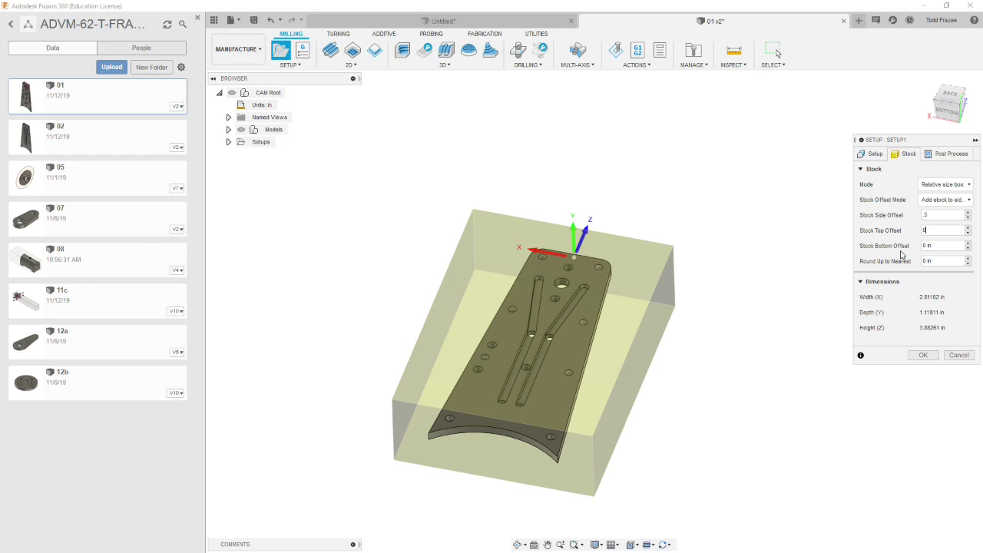
{"action": "left_click", "coordinate": [873, 155]}
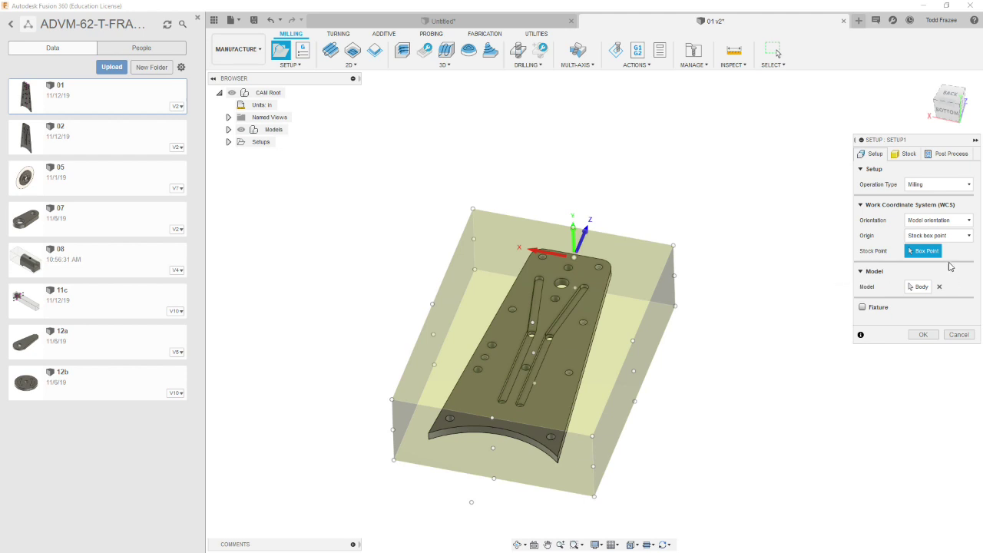
Orient the WCS with Z normal to the plate's top face and a flipped X axis from a picked edge
{"action": "left_click", "coordinate": [939, 220]}
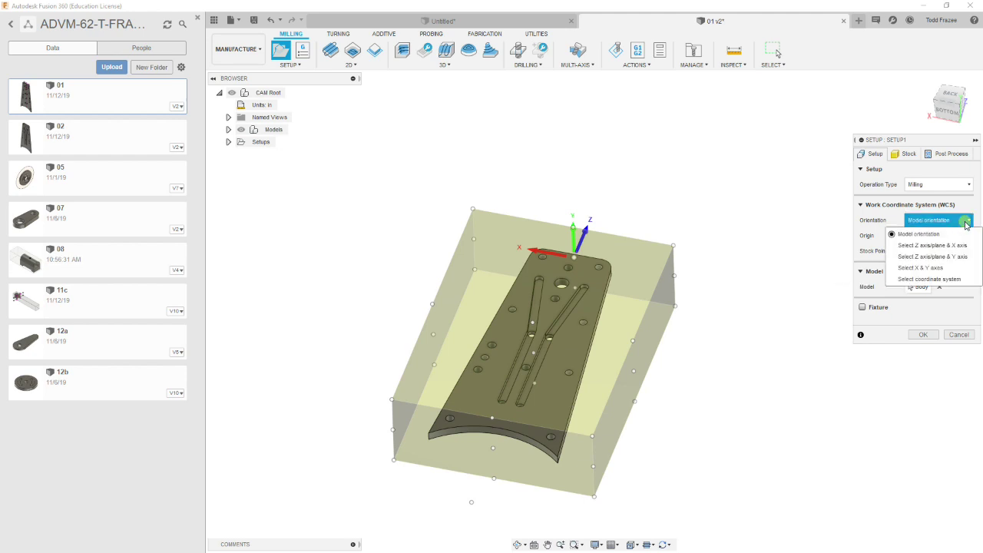
{"action": "left_click", "coordinate": [926, 246]}
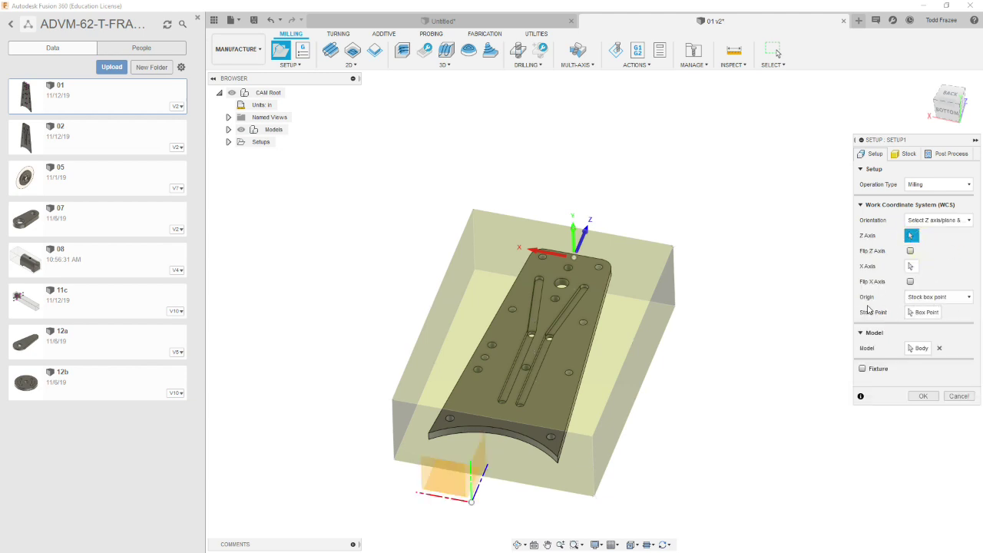
{"action": "left_click", "coordinate": [566, 351]}
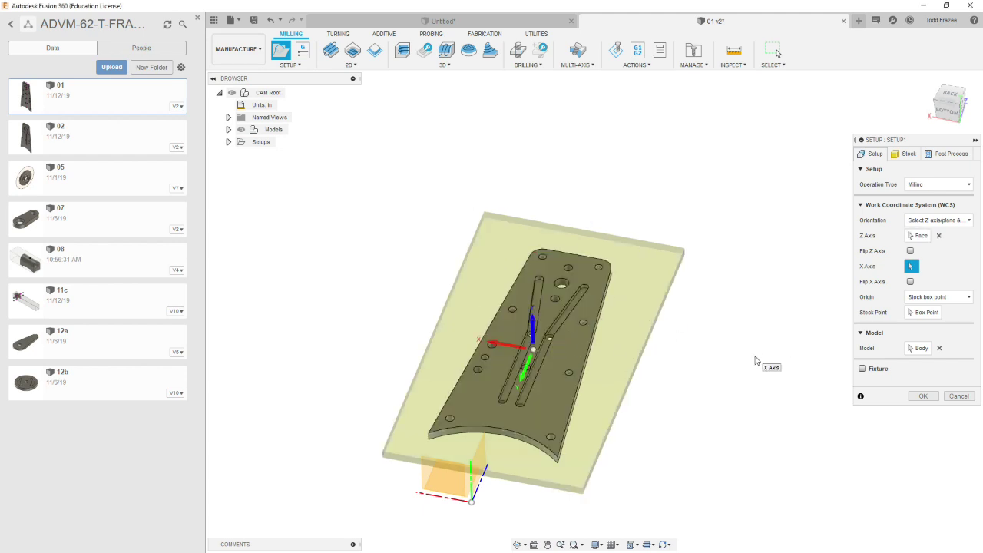
{"action": "middle_click_drag", "start_coordinate": [738, 360], "coordinate": [720, 350], "text": "shift"}
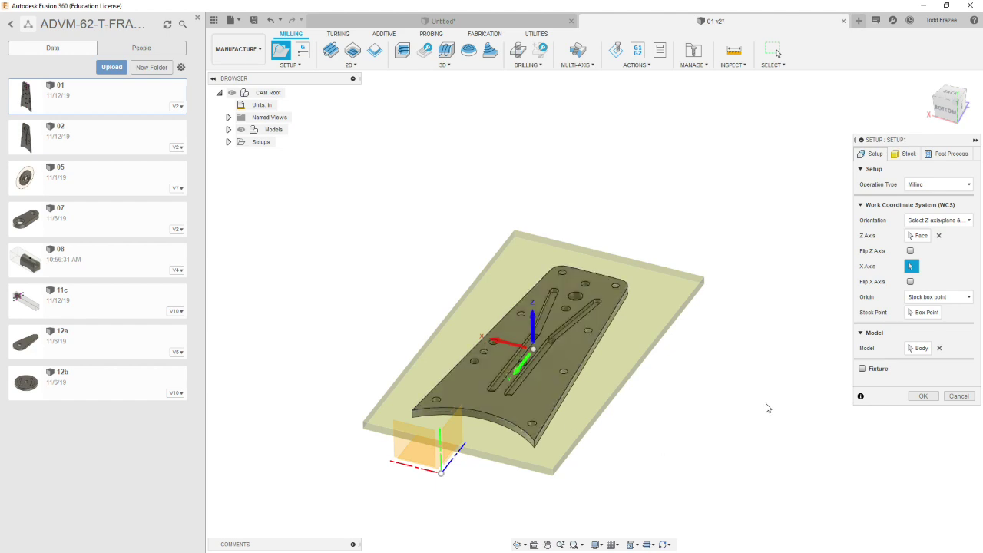
{"action": "middle_click_drag", "start_coordinate": [755, 373], "coordinate": [764, 375], "text": "shift"}
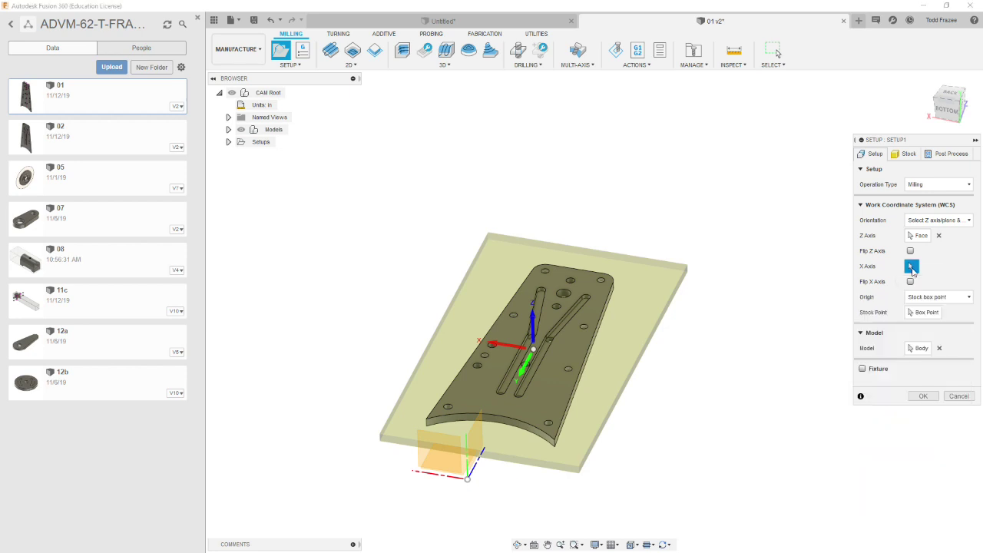
{"action": "left_click", "coordinate": [911, 267]}
{"action": "left_click", "coordinate": [445, 477]}
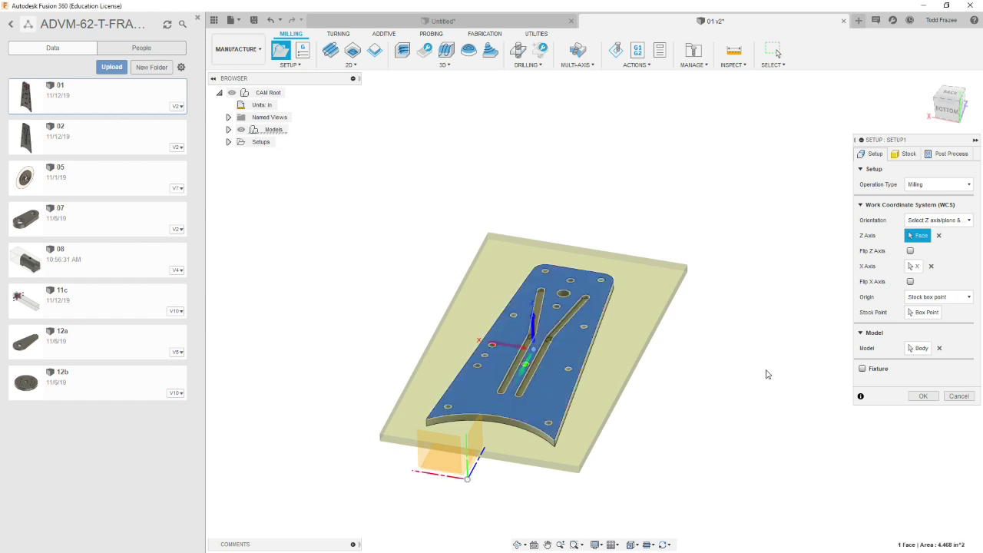
{"action": "left_click", "coordinate": [911, 282]}
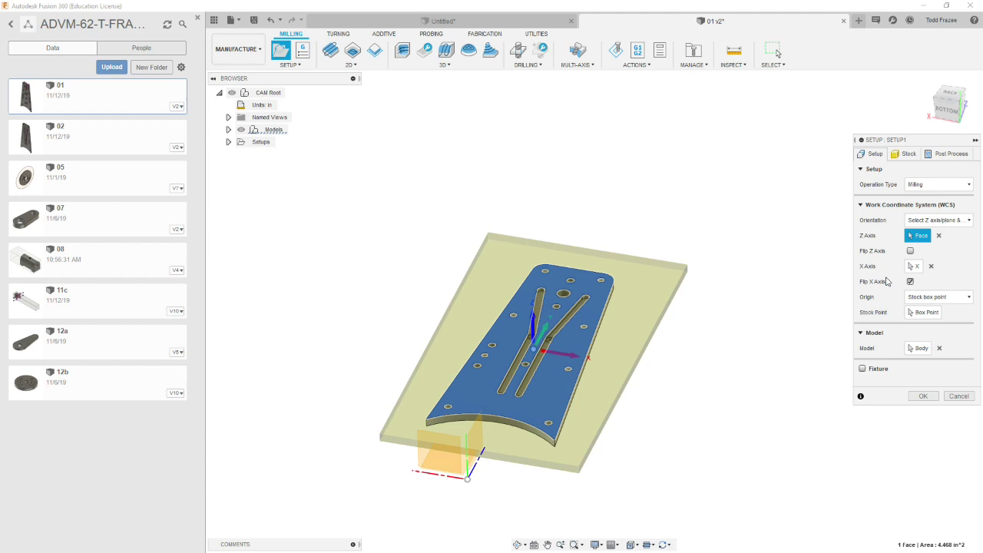
Place the setup origin at the stock box's lower corner point
{"action": "left_click", "coordinate": [924, 312]}
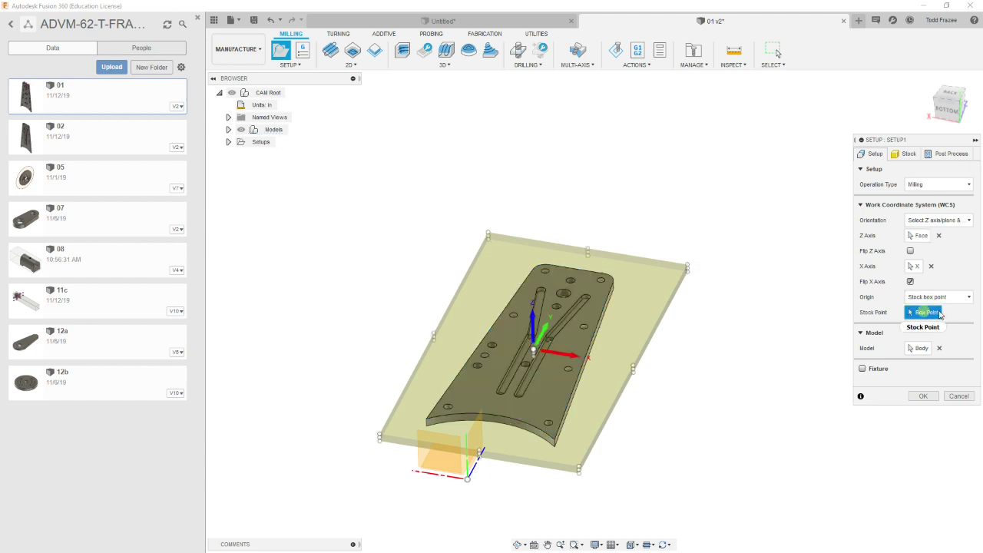
{"action": "left_click", "coordinate": [479, 458]}
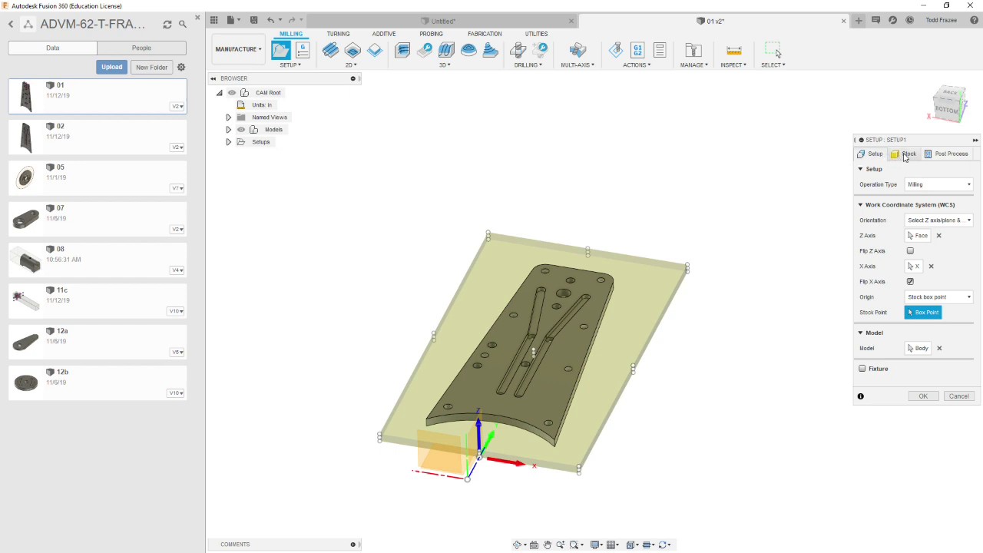
{"action": "left_click", "coordinate": [942, 157]}
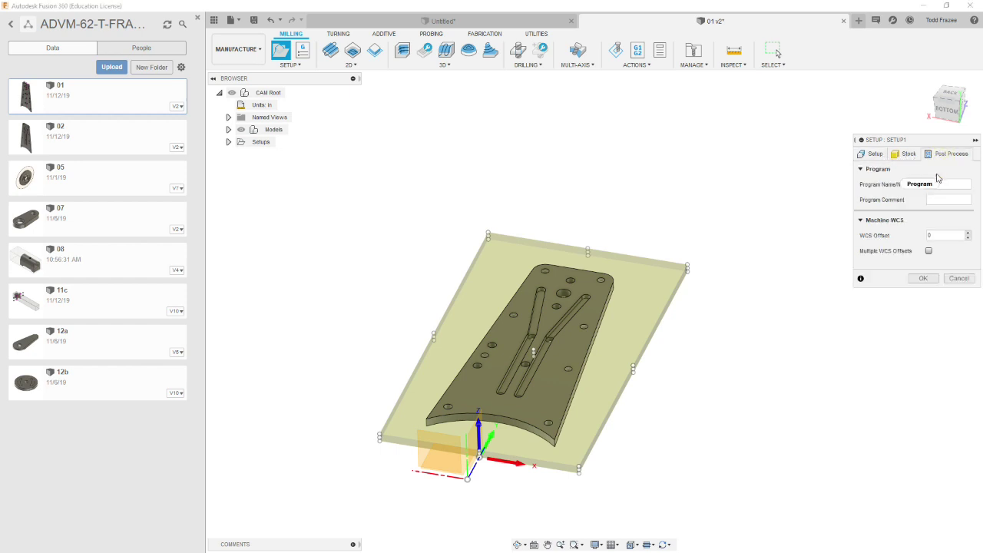
Set program number 0101, comment 'Operation 1' and WCS offset 1, then confirm the setup
{"action": "double_click", "coordinate": [947, 186]}
{"action": "type", "text": "0101"}
{"action": "key", "text": "Tab"}
{"action": "type", "text": "Opertio"}
{"action": "key", "text": "BackSpace"}
{"action": "key", "text": "BackSpace"}
{"action": "key", "text": "BackSpace"}
{"action": "key", "text": "BackSpace"}
{"action": "key", "text": "BackSpace"}
{"action": "key", "text": "BackSpace"}
{"action": "key", "text": "BackSpace"}
{"action": "key", "text": "BackSpace"}
{"action": "key", "text": "BackSpace"}
{"action": "type", "text": "Operatu"}
{"action": "left_click", "coordinate": [942, 234]}
{"action": "type", "text": "1"}
{"action": "left_click", "coordinate": [923, 278]}
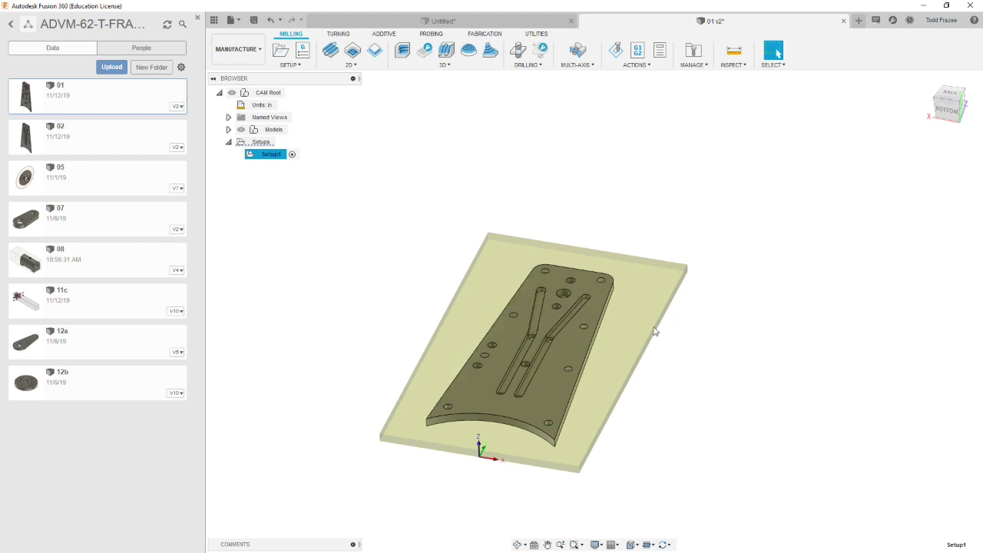
{"action": "scroll", "coordinate": [619, 342], "scroll_direction": "up", "scroll_amount": 4}
{"action": "scroll", "coordinate": [610, 342], "scroll_direction": "down", "scroll_amount": 3}
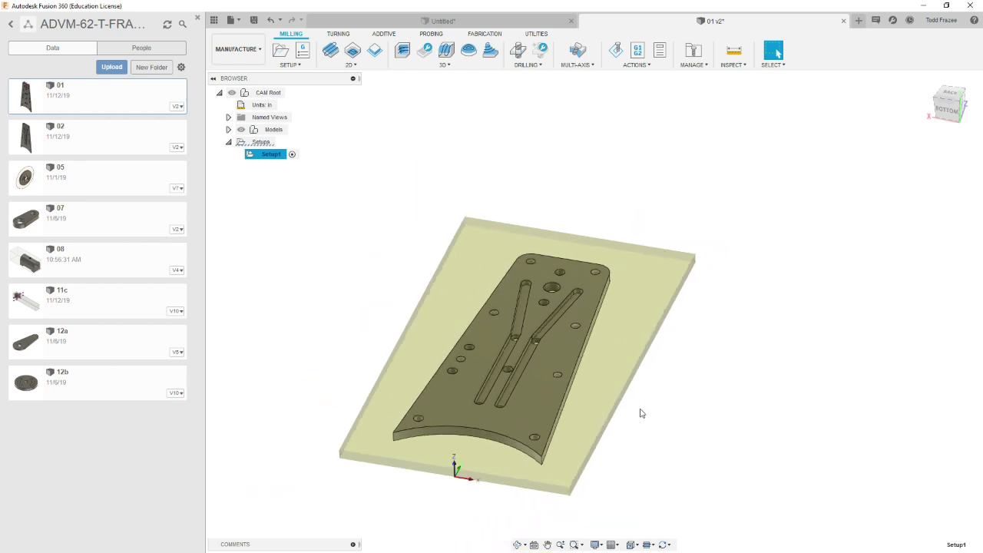
{"action": "scroll", "coordinate": [597, 449], "scroll_direction": "up", "scroll_amount": 2}
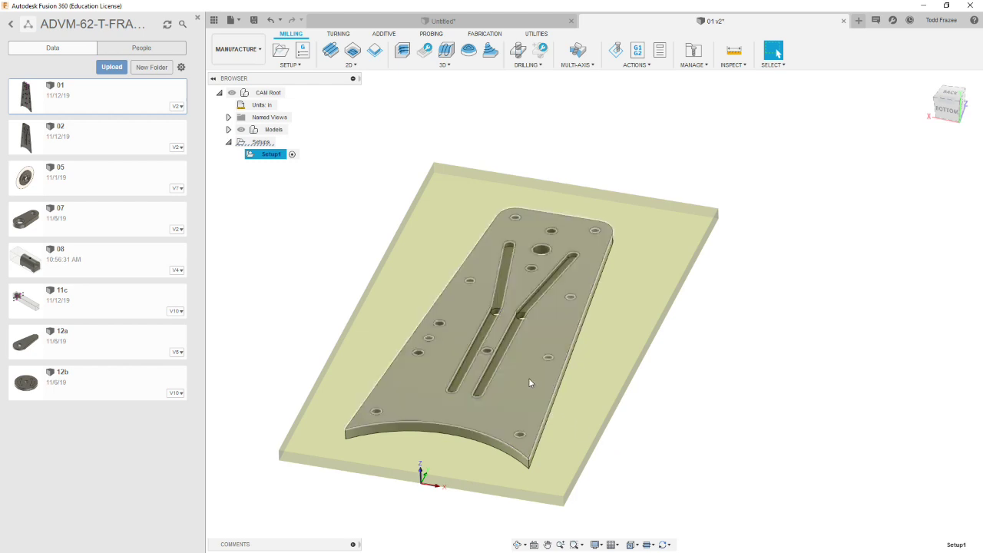
{"action": "middle_click_drag", "start_coordinate": [516, 375], "coordinate": [515, 407], "text": "shift"}
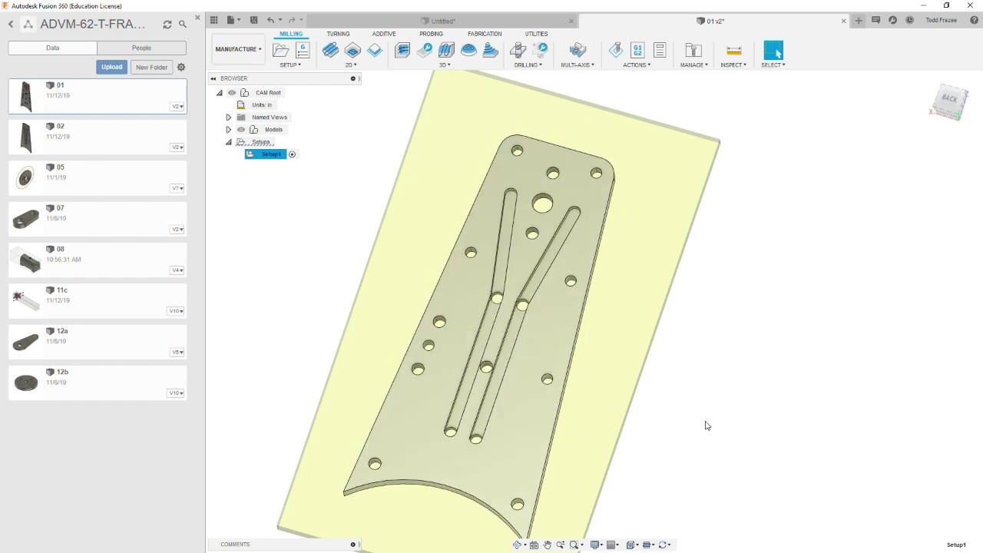
{"action": "mouse_move", "coordinate": [707, 426]}
{"action": "middle_mouse_down", "text": "shift"}
{"action": "mouse_move", "coordinate": [718, 393]}
{"action": "mouse_move", "coordinate": [701, 393]}
{"action": "mouse_move", "coordinate": [696, 411]}
{"action": "mouse_move", "coordinate": [683, 408]}
{"action": "mouse_move", "coordinate": [683, 395]}
{"action": "mouse_move", "coordinate": [689, 417]}
{"action": "middle_mouse_up", "text": "shift"}
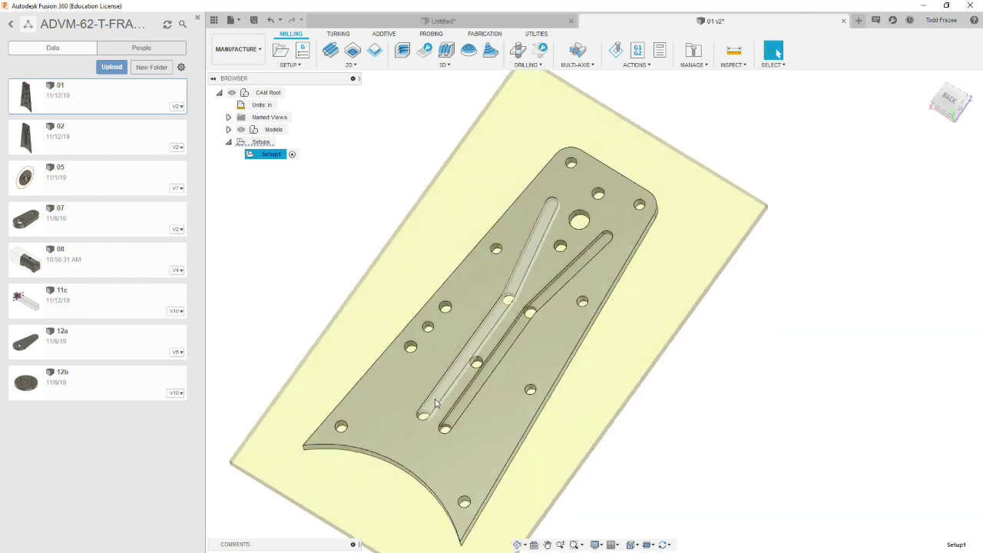
{"action": "middle_click_drag", "start_coordinate": [620, 444], "coordinate": [646, 423], "text": "shift"}
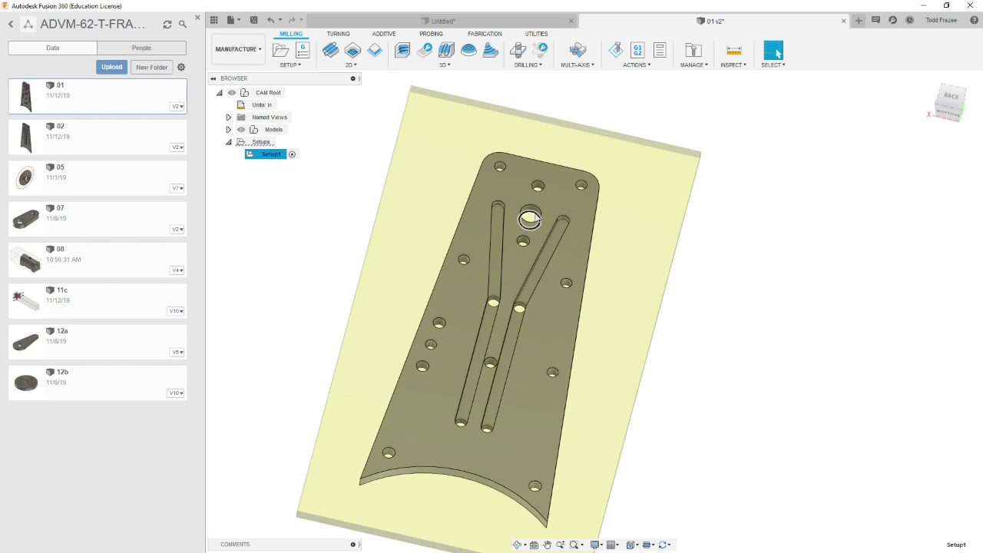
{"action": "middle_click_drag", "start_coordinate": [538, 219], "coordinate": [490, 167], "text": "shift"}
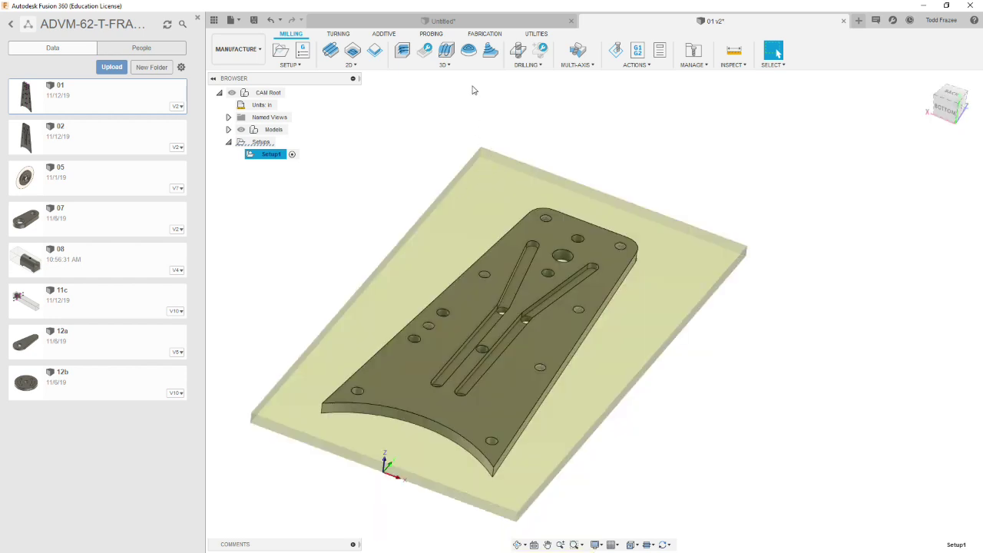
Start a Drill operation using tool #20, the 3 mm (0.118") drill from the TCOSE library
{"action": "left_click", "coordinate": [518, 50]}
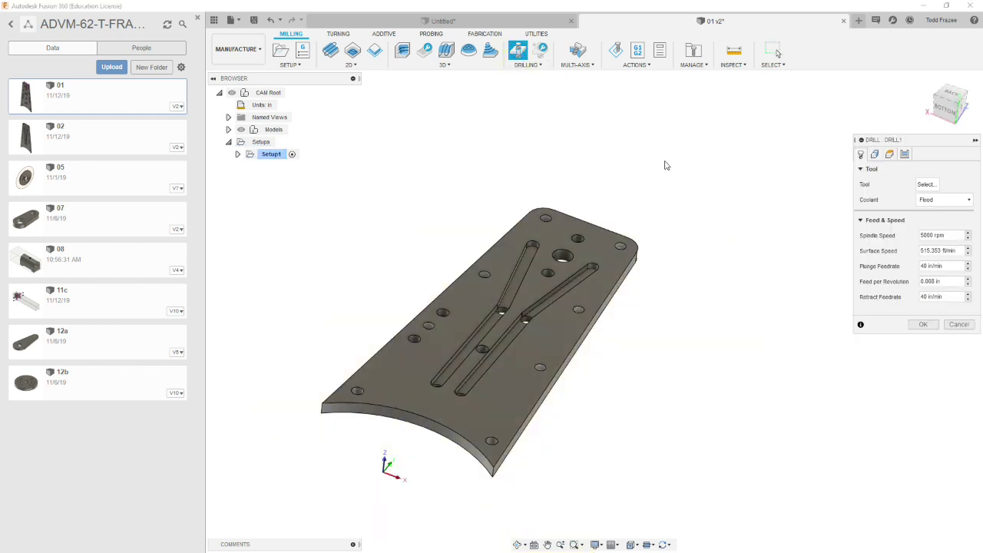
{"action": "left_click", "coordinate": [925, 184]}
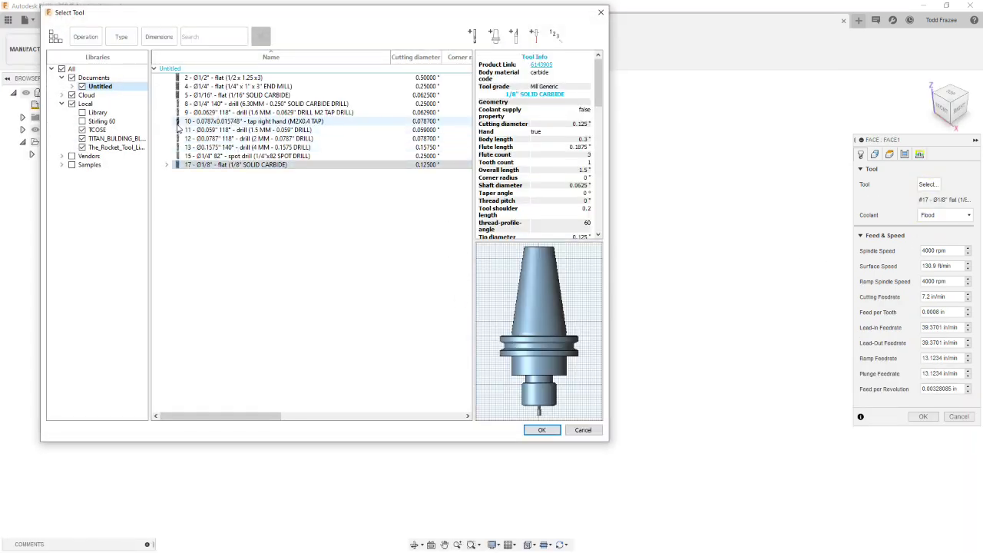
{"action": "left_click", "coordinate": [91, 131]}
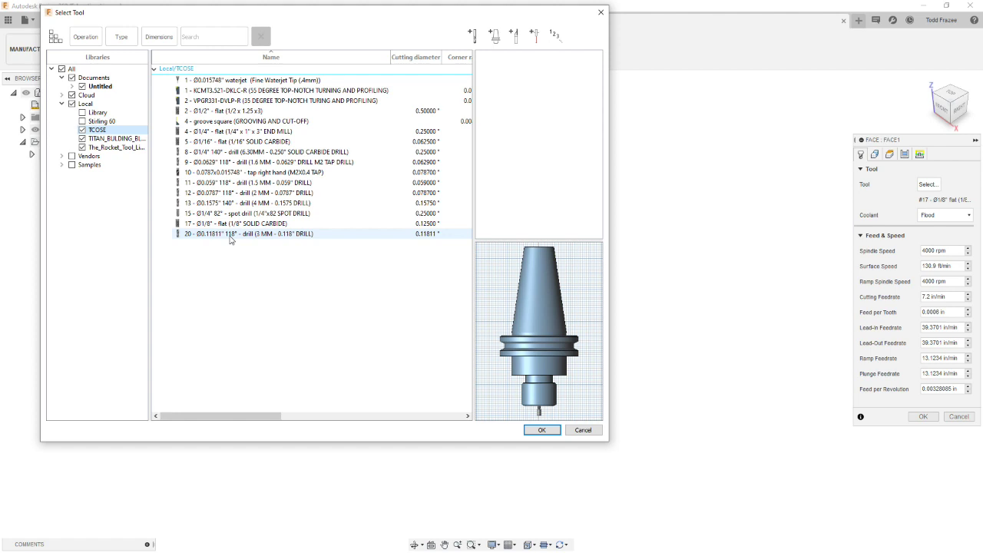
{"action": "left_click", "coordinate": [230, 238]}
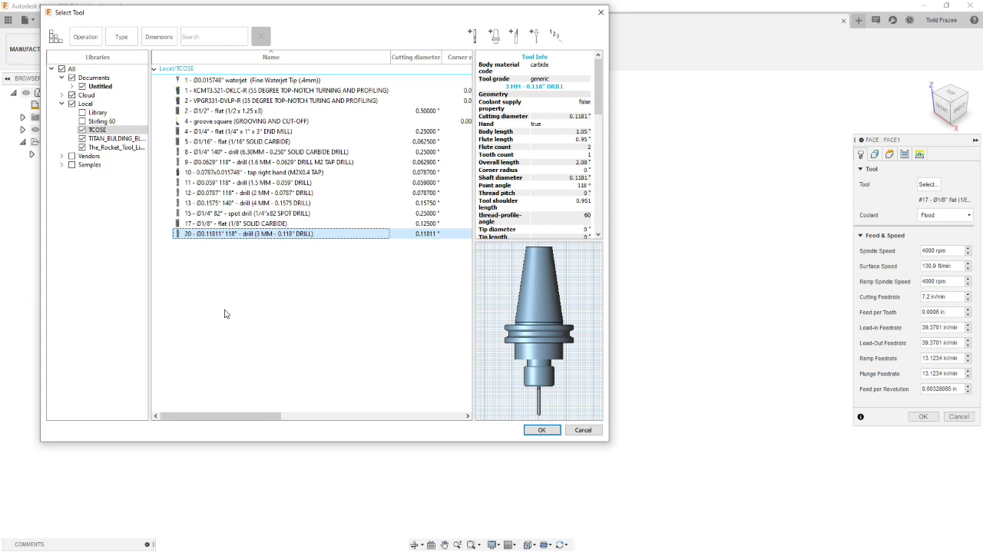
{"action": "left_click", "coordinate": [542, 430]}
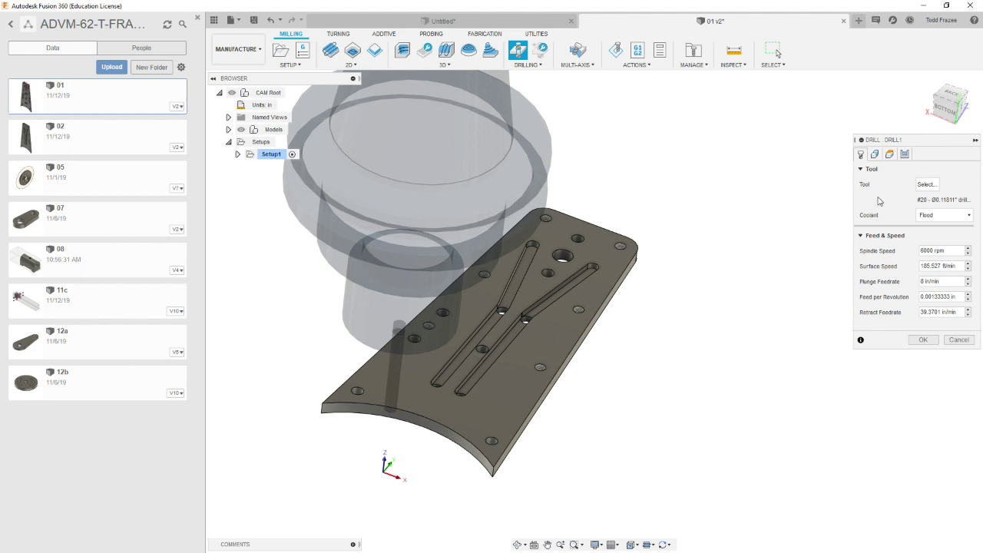
Enable Select Same Diameter and pick one small hole so all 11 matching holes are drilled
{"action": "left_click", "coordinate": [875, 154]}
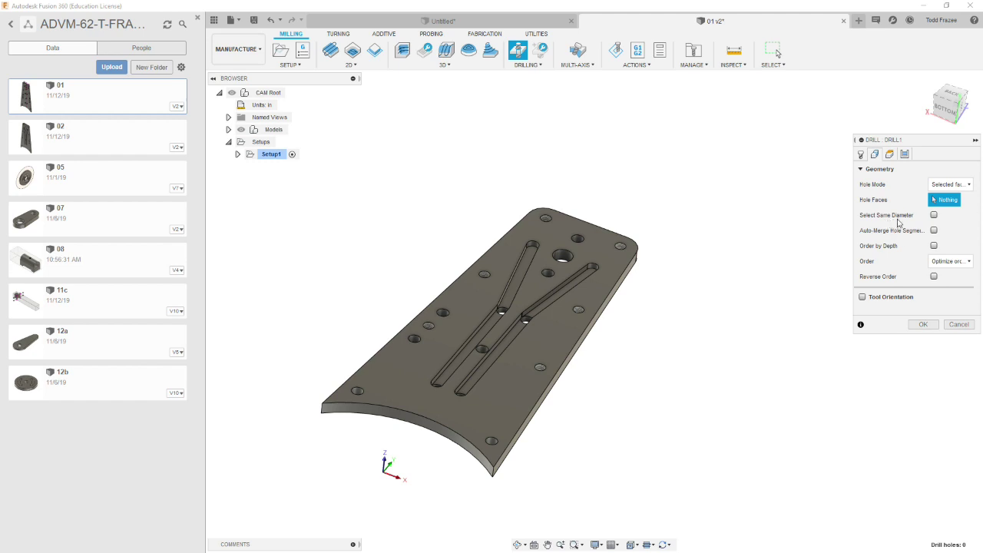
{"action": "left_click", "coordinate": [934, 215]}
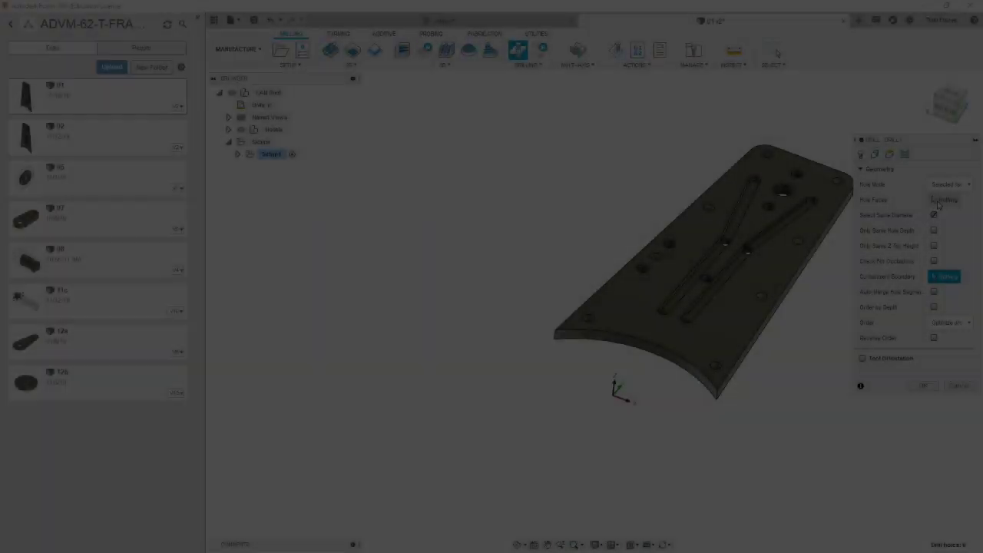
{"action": "scroll", "coordinate": [603, 315], "scroll_direction": "up", "scroll_amount": 3}
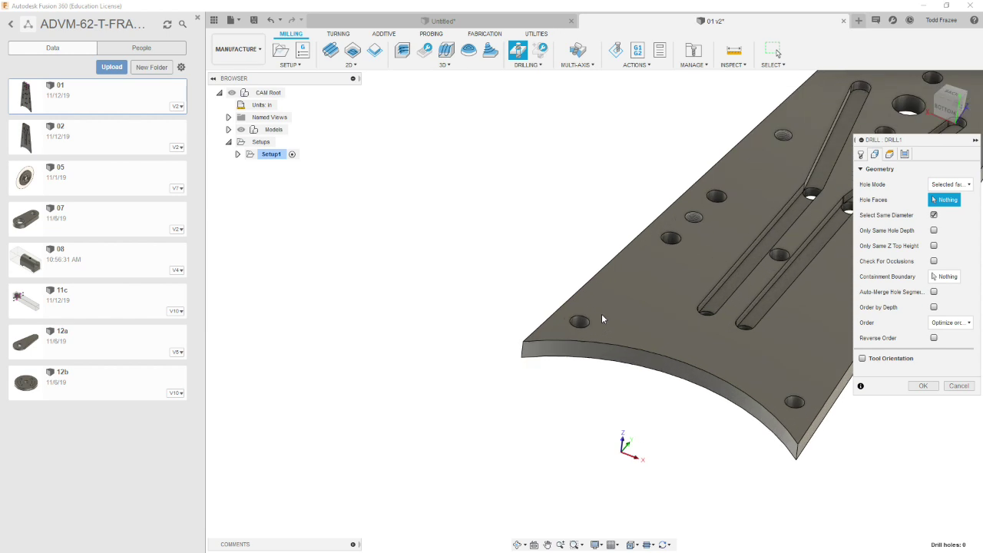
{"action": "left_click", "coordinate": [581, 322]}
{"action": "scroll", "coordinate": [690, 331], "scroll_direction": "down", "scroll_amount": 5}
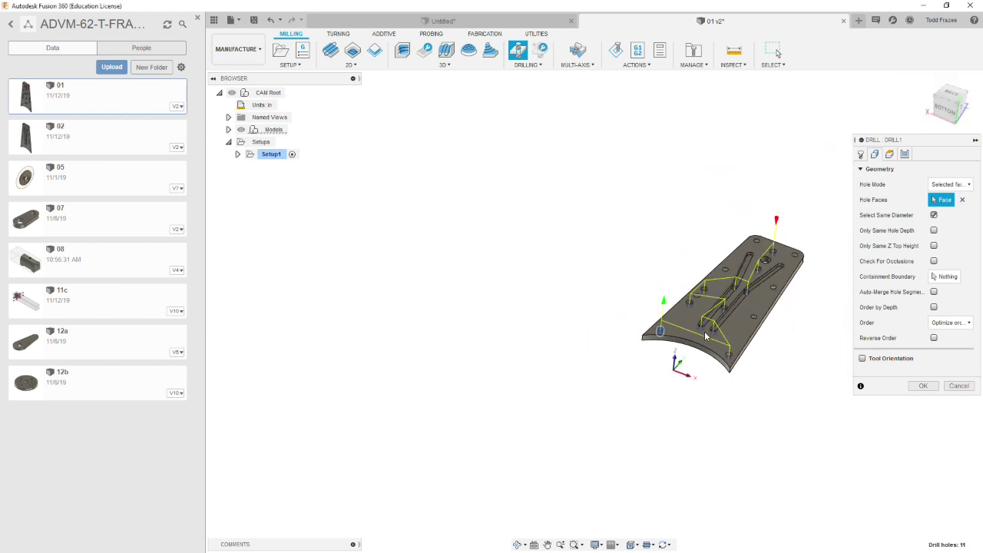
{"action": "scroll", "coordinate": [791, 268], "scroll_direction": "up", "scroll_amount": 5}
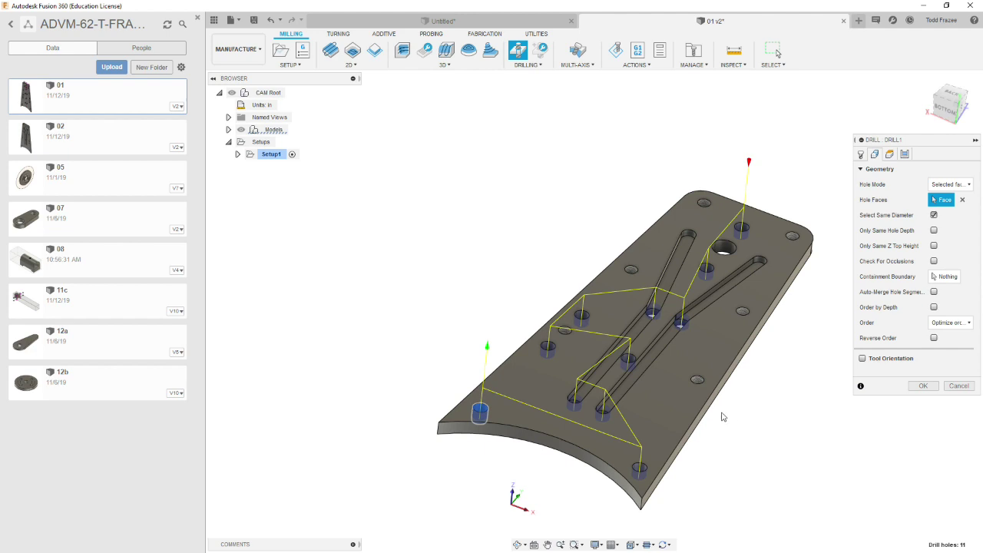
{"action": "left_click", "coordinate": [891, 153]}
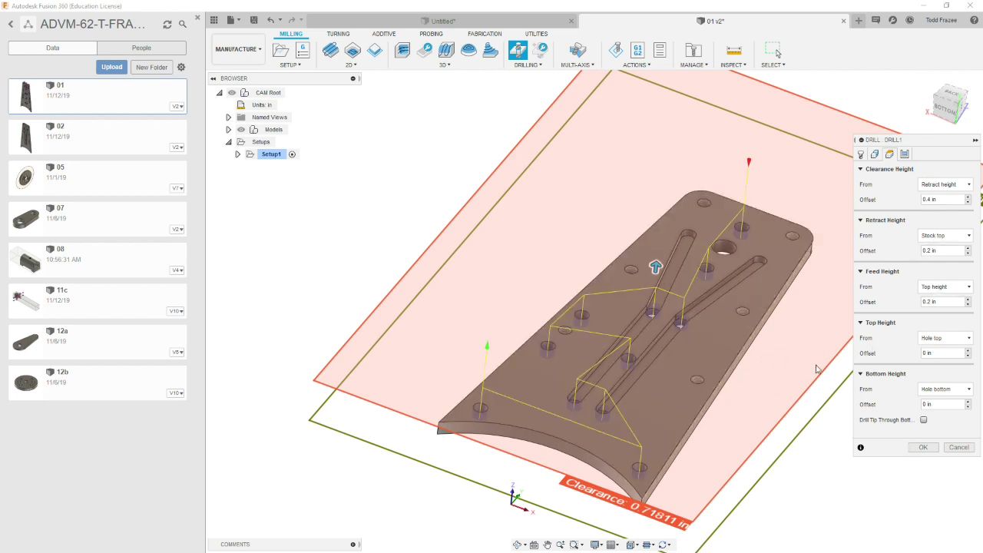
Inspect the drill height planes and keep Top Height measured from Hole top
{"action": "middle_click_drag", "start_coordinate": [753, 386], "coordinate": [730, 384], "text": "shift"}
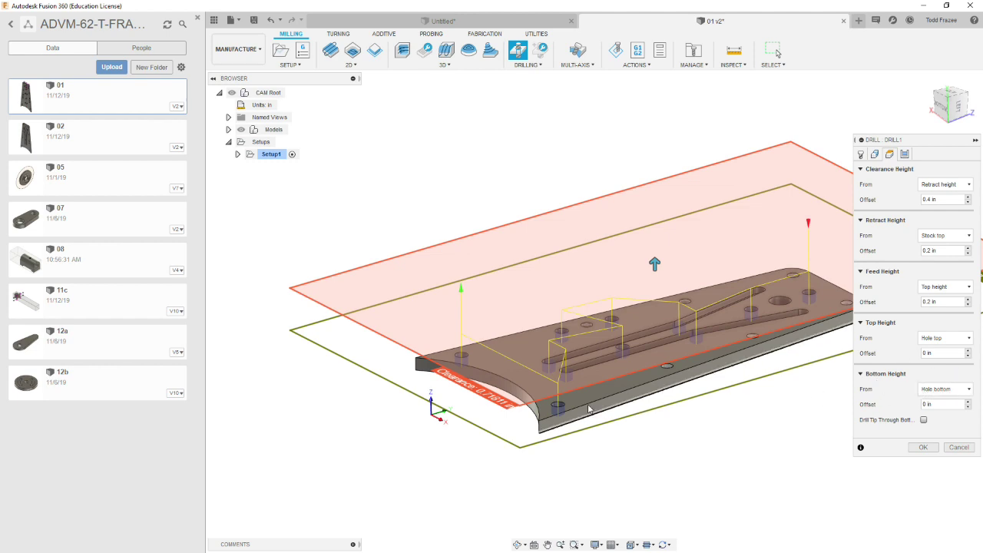
{"action": "scroll", "coordinate": [589, 409], "scroll_direction": "up", "scroll_amount": 5}
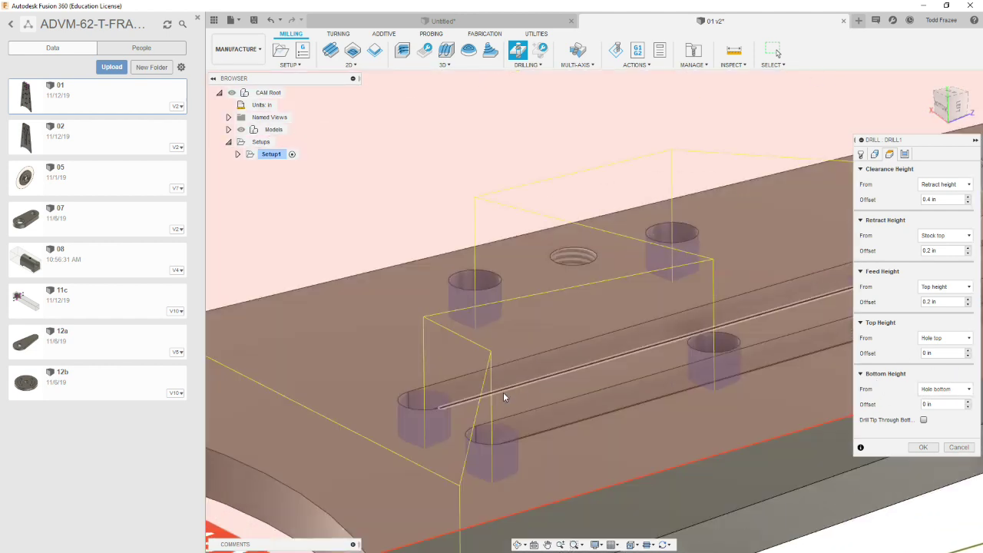
{"action": "scroll", "coordinate": [522, 394], "scroll_direction": "down", "scroll_amount": 8}
{"action": "scroll", "coordinate": [699, 365], "scroll_direction": "up", "scroll_amount": 3}
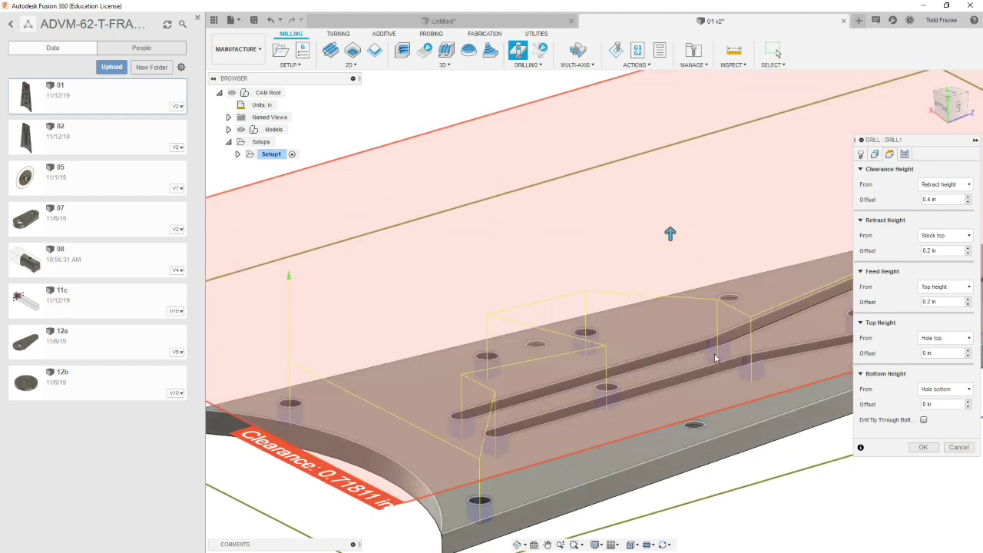
{"action": "scroll", "coordinate": [715, 358], "scroll_direction": "up", "scroll_amount": 5}
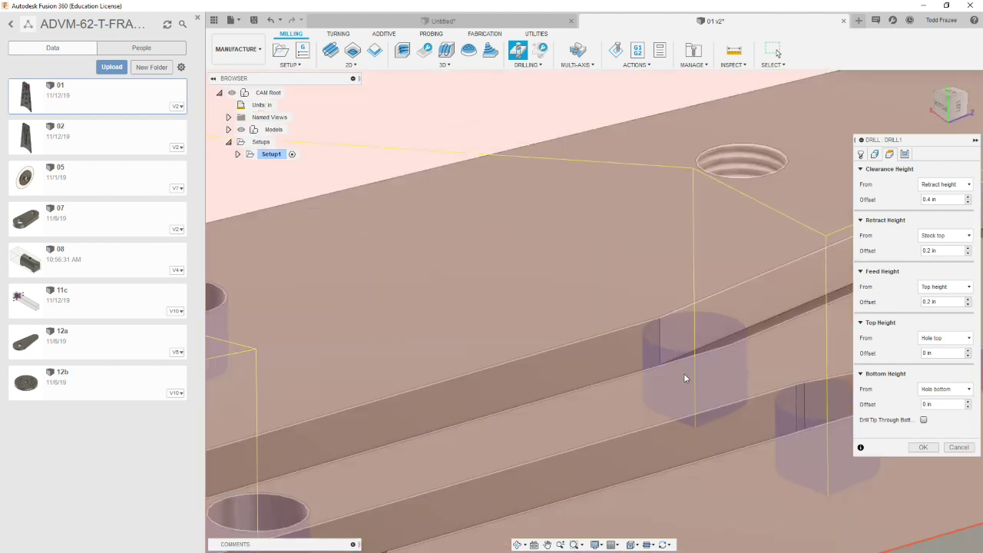
{"action": "middle_click_drag", "start_coordinate": [684, 378], "coordinate": [681, 351], "text": "shift"}
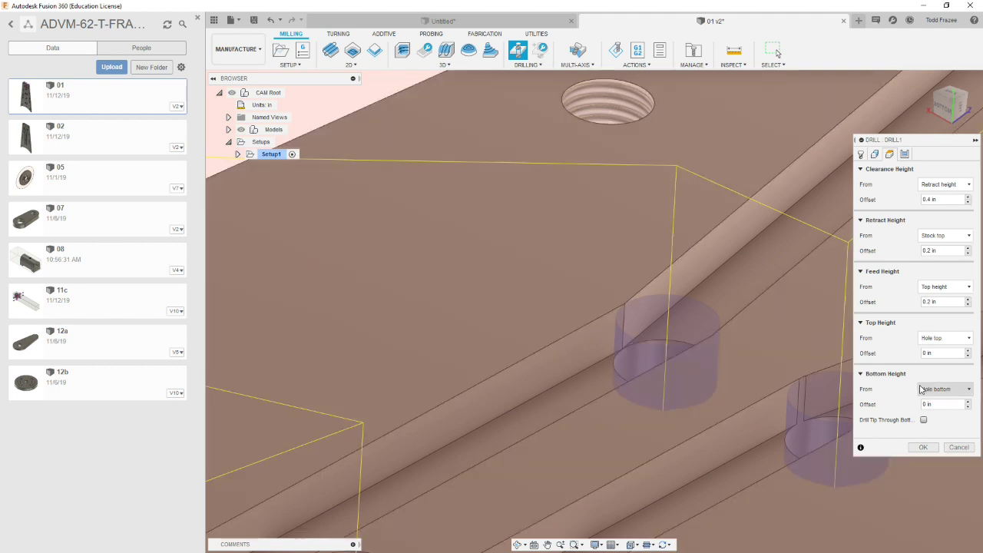
{"action": "left_click", "coordinate": [971, 339]}
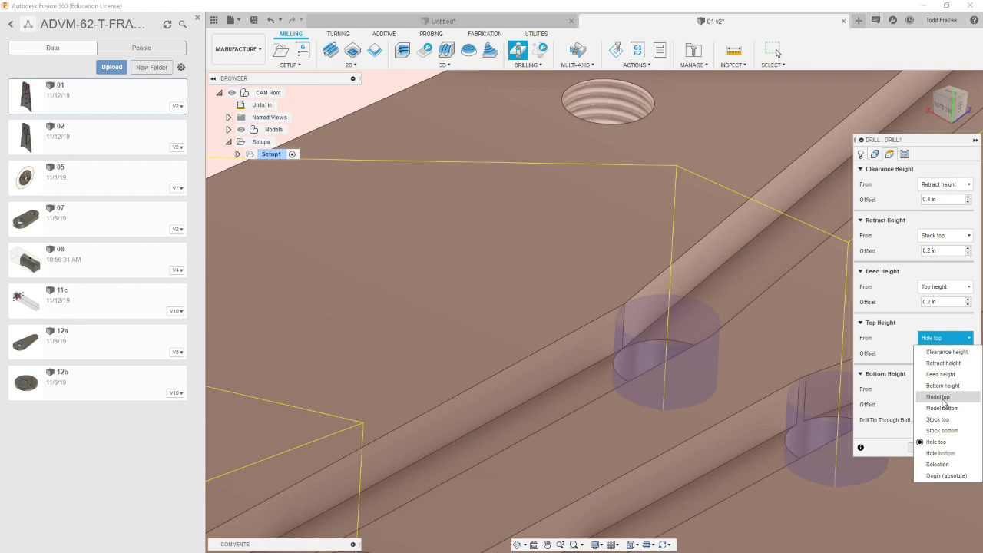
{"action": "left_click", "coordinate": [896, 346]}
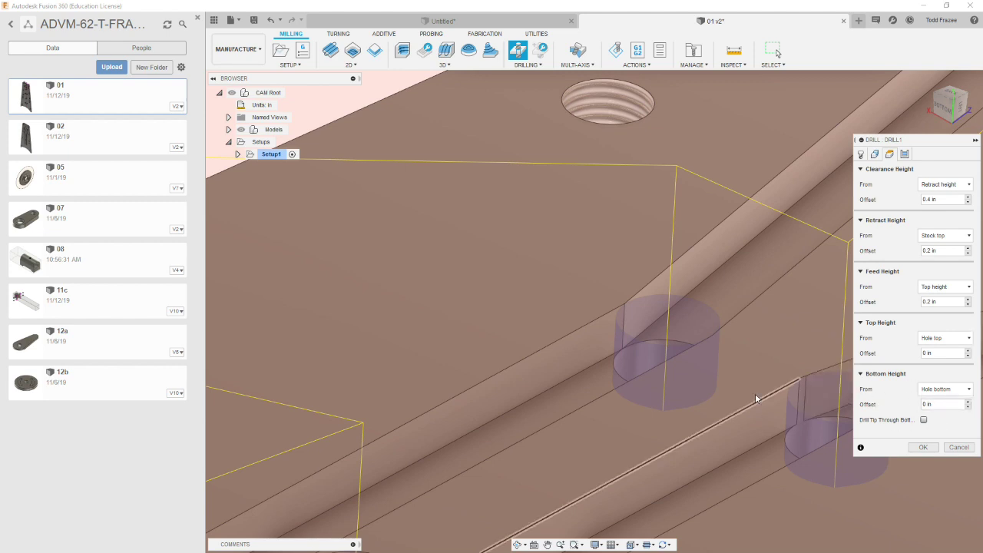
{"action": "scroll", "coordinate": [701, 387], "scroll_direction": "down", "scroll_amount": 3}
{"action": "scroll", "coordinate": [702, 387], "scroll_direction": "down", "scroll_amount": 5}
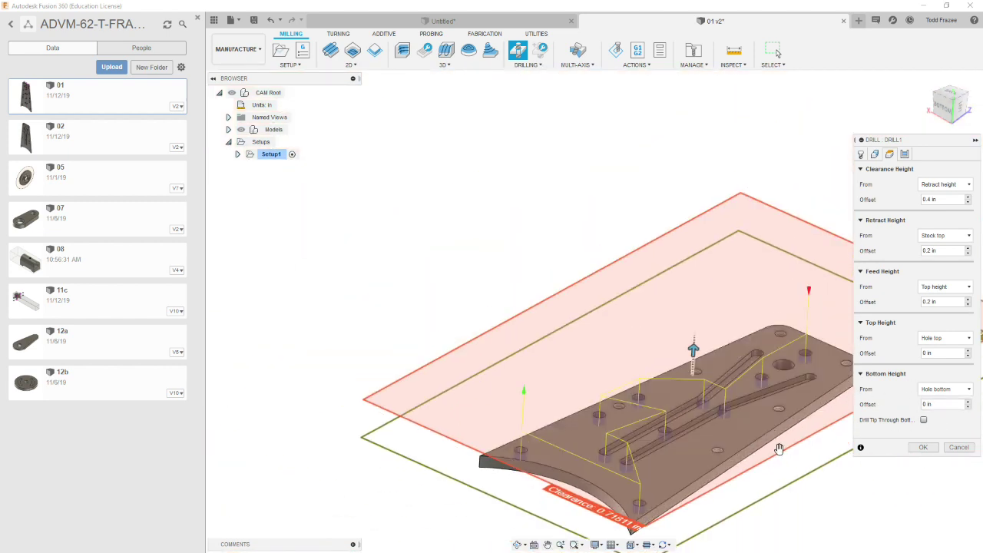
{"action": "middle_click_drag", "start_coordinate": [779, 450], "coordinate": [706, 430], "text": "shift"}
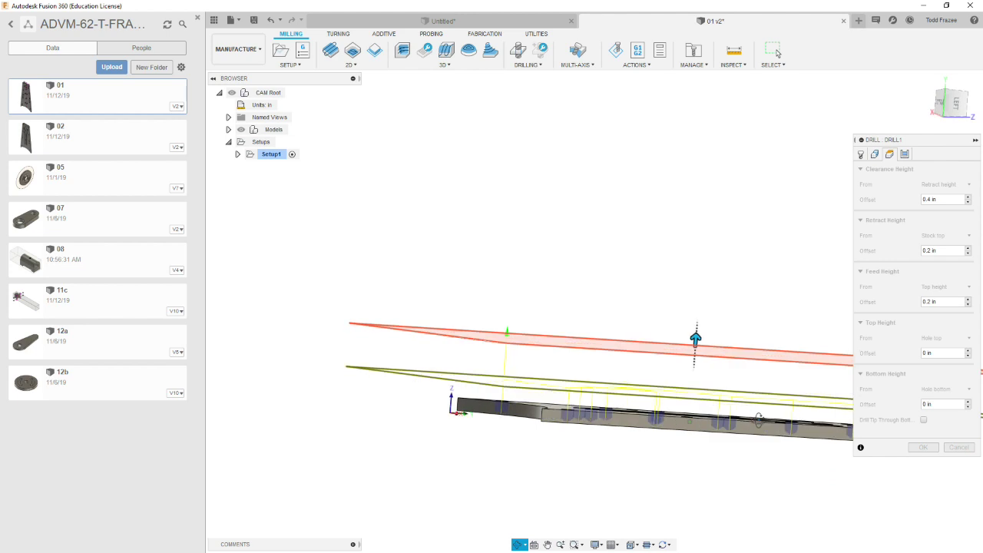
{"action": "scroll", "coordinate": [674, 424], "scroll_direction": "up", "scroll_amount": 3}
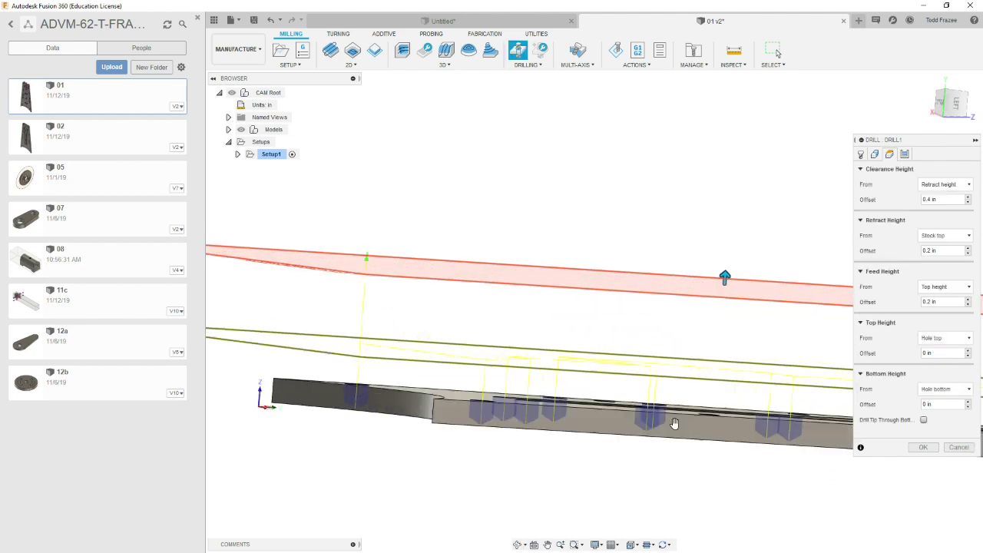
{"action": "mouse_move", "coordinate": [674, 431]}
{"action": "middle_mouse_down", "text": "shift"}
{"action": "mouse_move", "coordinate": [660, 414]}
{"action": "mouse_move", "coordinate": [672, 357]}
{"action": "mouse_move", "coordinate": [674, 423]}
{"action": "middle_mouse_up", "text": "shift"}
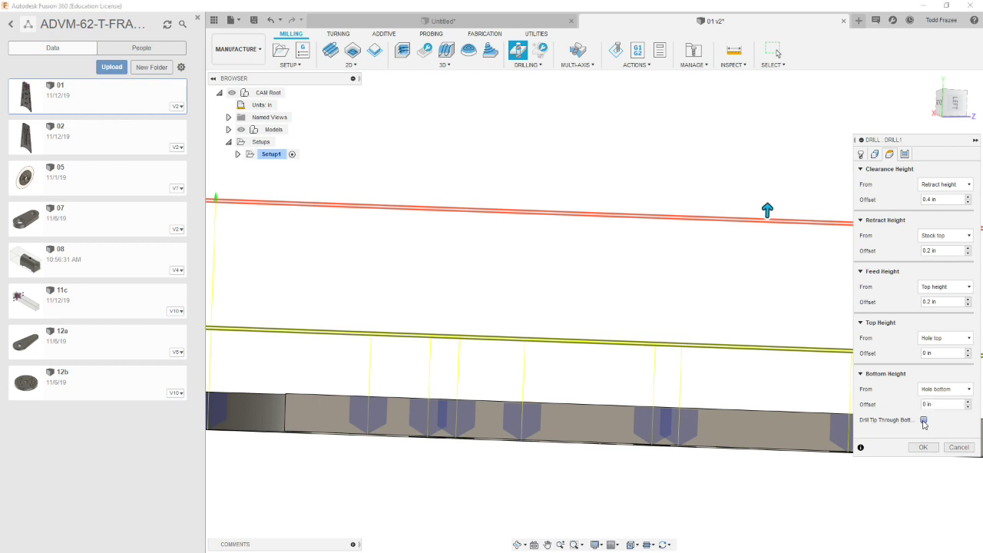
{"action": "left_click", "coordinate": [925, 421]}
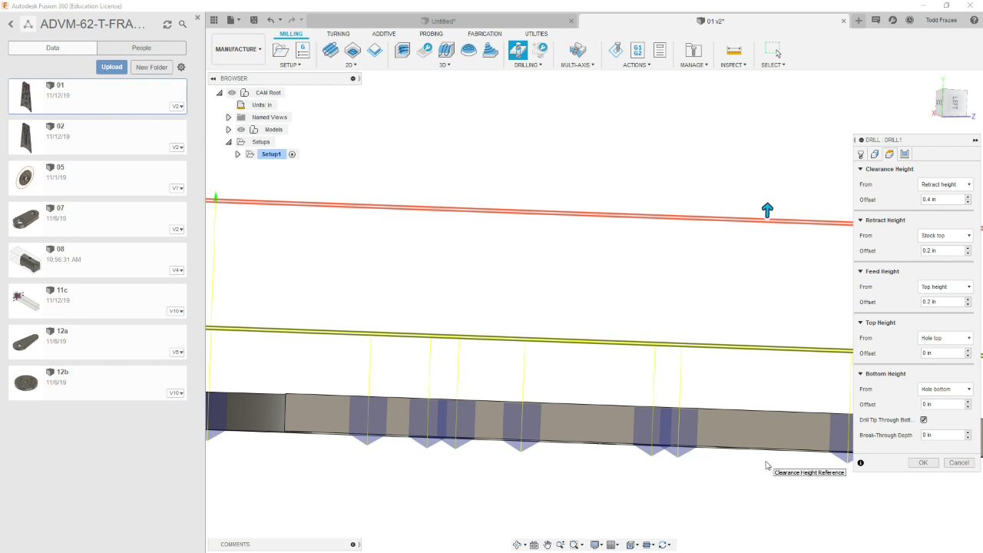
Set the first drill's Break-Through Depth to 0.02 in, replacing an initial .05 entry
{"action": "left_click", "coordinate": [942, 436]}
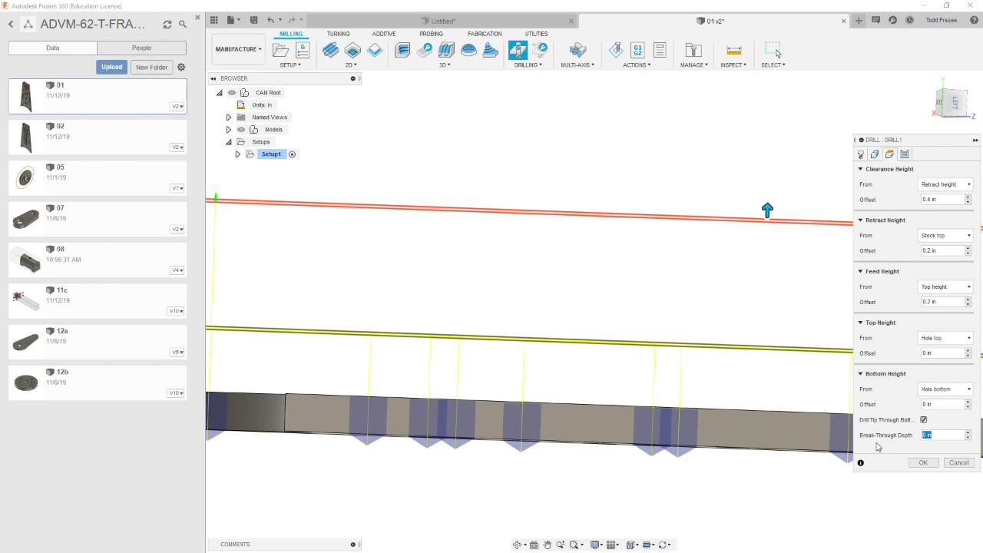
{"action": "type", "text": ".05"}
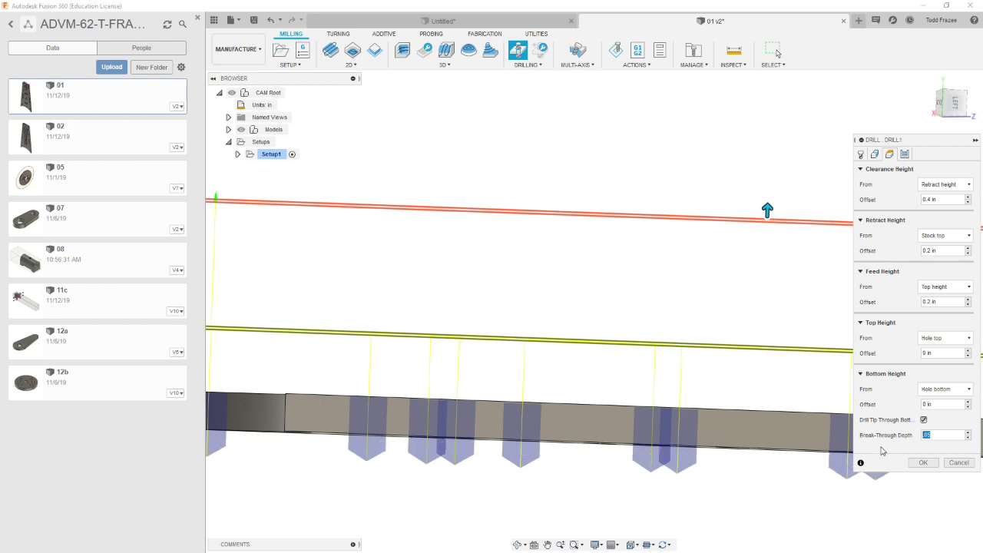
{"action": "key", "text": "Return"}
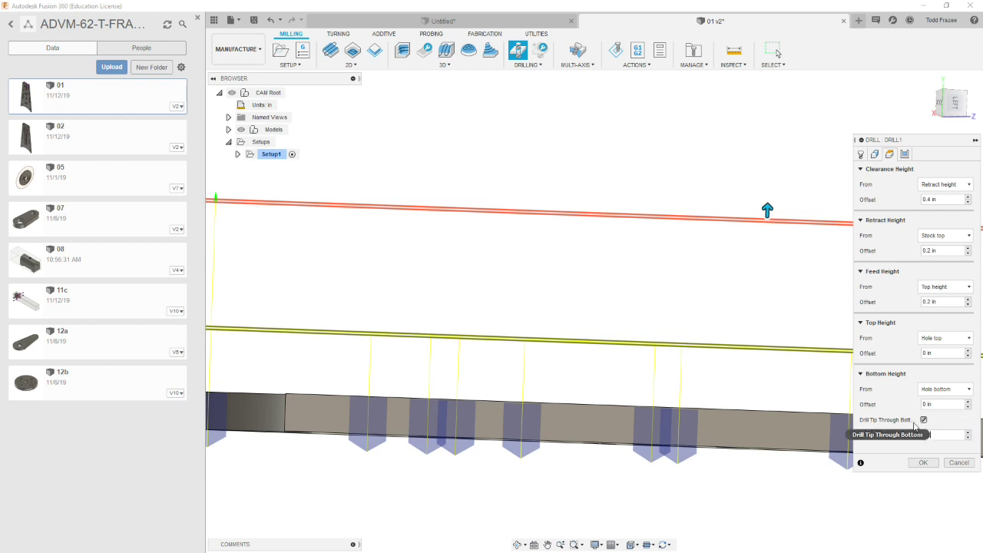
{"action": "type", "text": ".02"}
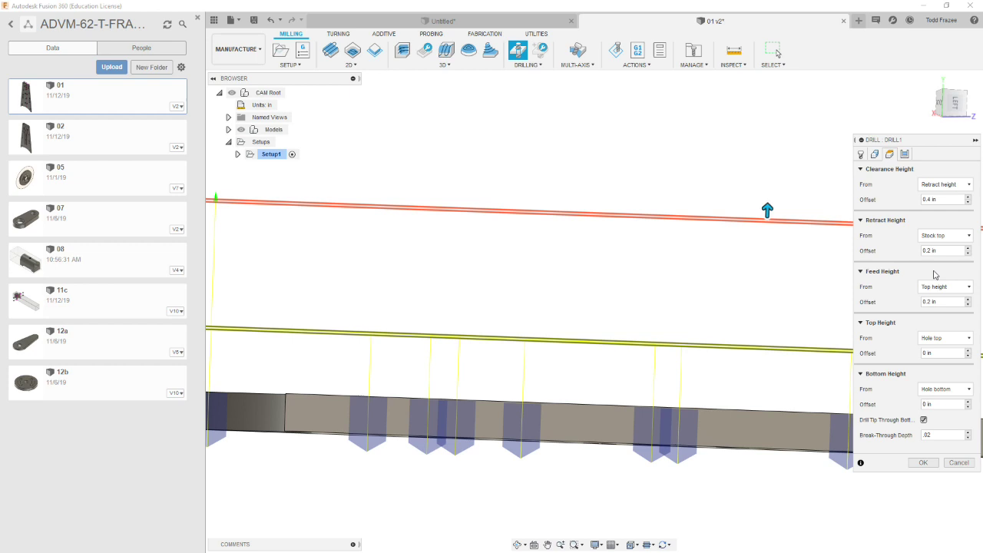
Show the first drill's Cycle settings and orbit and zoom to inspect the plate's toolpath
{"action": "left_click", "coordinate": [905, 153]}
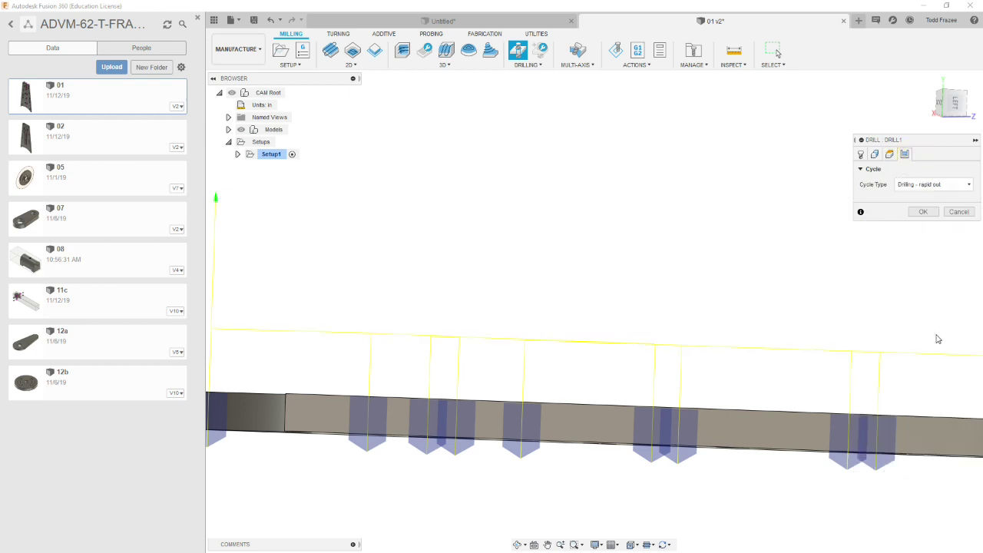
{"action": "middle_click_drag", "start_coordinate": [730, 309], "coordinate": [773, 331], "text": "shift"}
{"action": "scroll", "coordinate": [817, 323], "scroll_direction": "down", "scroll_amount": 5}
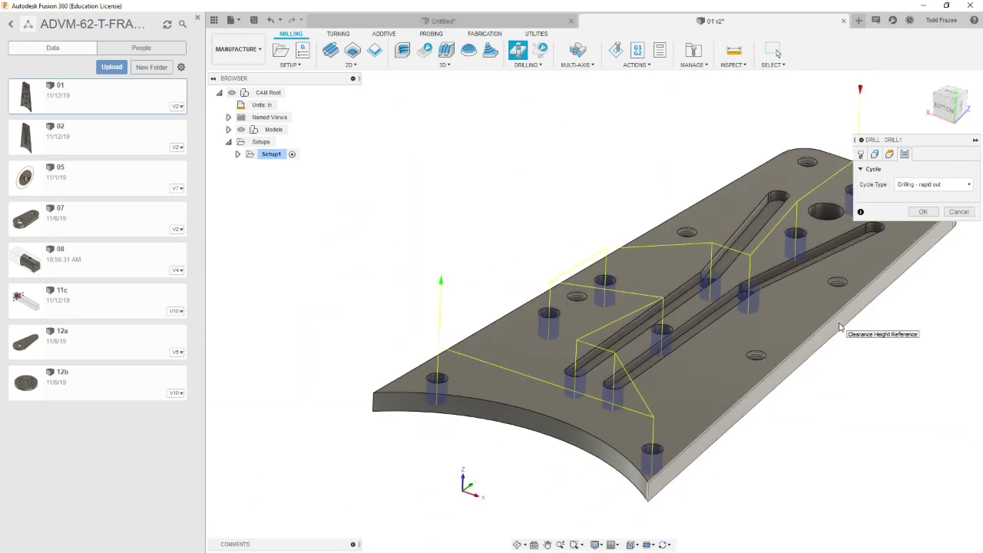
{"action": "scroll", "coordinate": [946, 262], "scroll_direction": "up", "scroll_amount": 3}
{"action": "scroll", "coordinate": [913, 301], "scroll_direction": "down", "scroll_amount": 2}
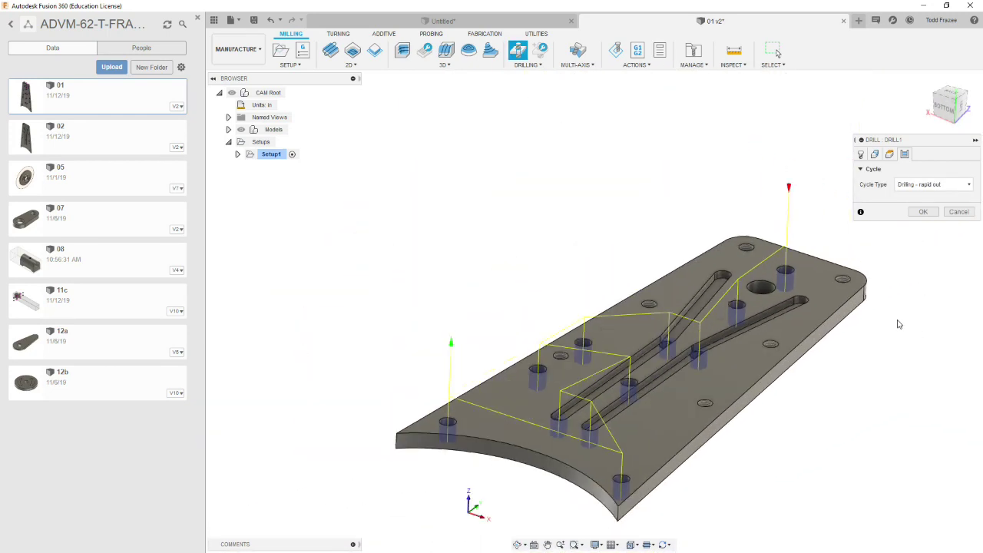
{"action": "scroll", "coordinate": [896, 322], "scroll_direction": "up", "scroll_amount": 2}
{"action": "scroll", "coordinate": [880, 400], "scroll_direction": "down", "scroll_amount": 2}
{"action": "scroll", "coordinate": [891, 396], "scroll_direction": "up", "scroll_amount": 1}
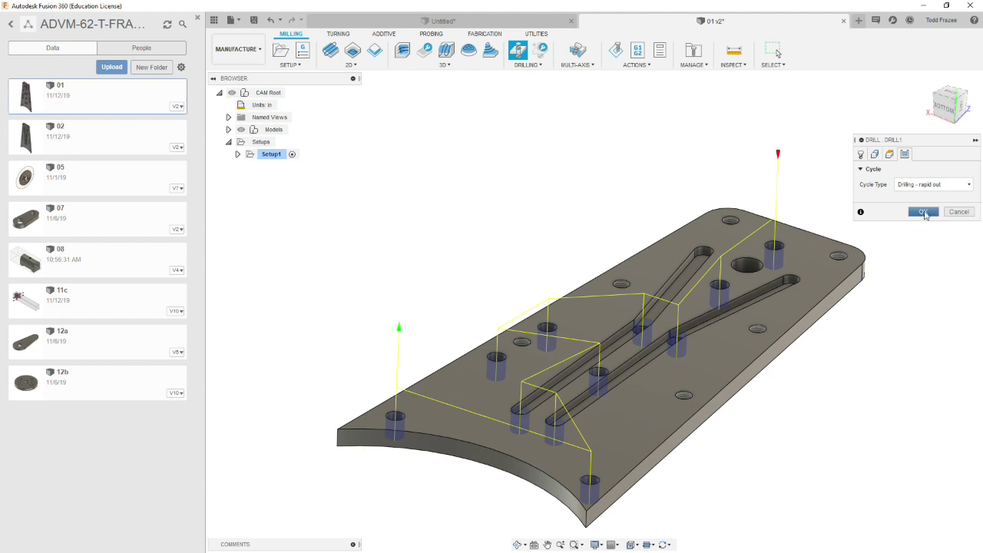
{"action": "left_click", "coordinate": [970, 185]}
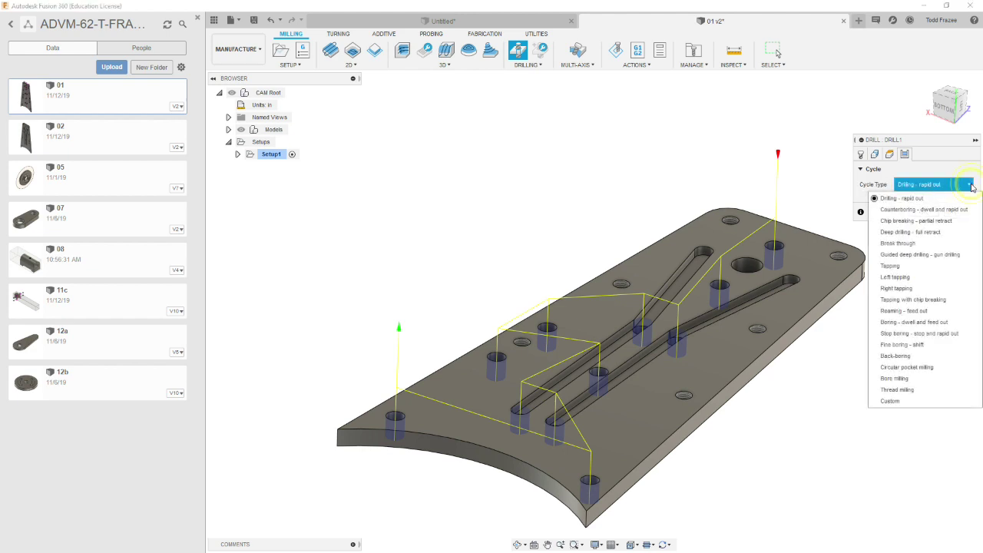
Choose Deep drilling - full retract with 0.03 in pecking depth and accept Drill1
{"action": "left_click", "coordinate": [910, 235]}
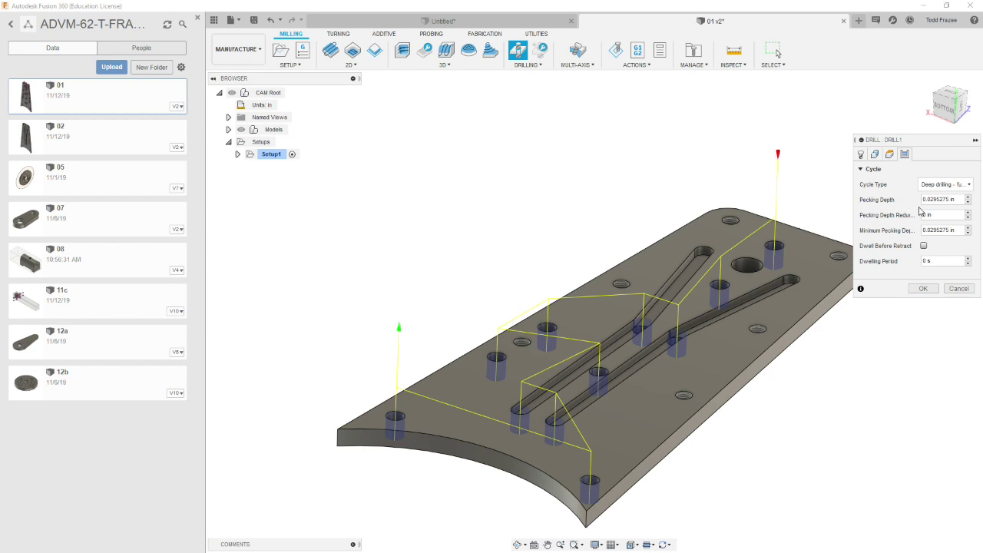
{"action": "left_click", "coordinate": [958, 200]}
{"action": "type", "text": ".03"}
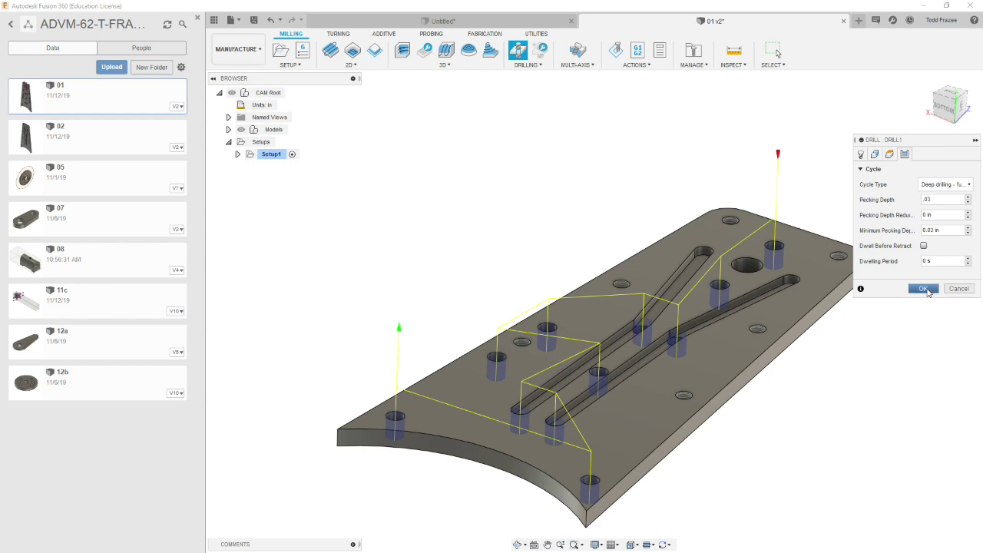
{"action": "left_click", "coordinate": [924, 289]}
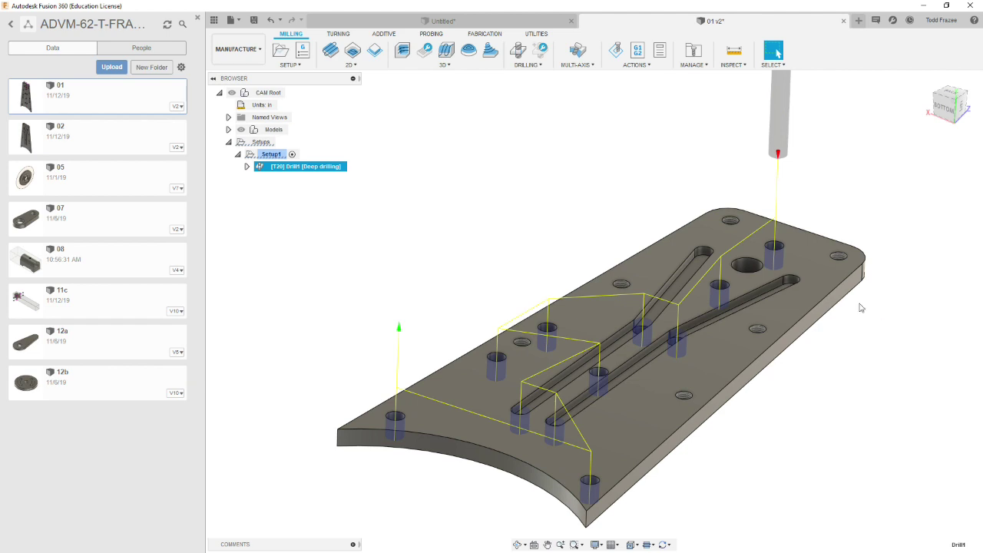
{"action": "scroll", "coordinate": [794, 255], "scroll_direction": "up", "scroll_amount": 8}
{"action": "scroll", "coordinate": [757, 263], "scroll_direction": "down", "scroll_amount": 5}
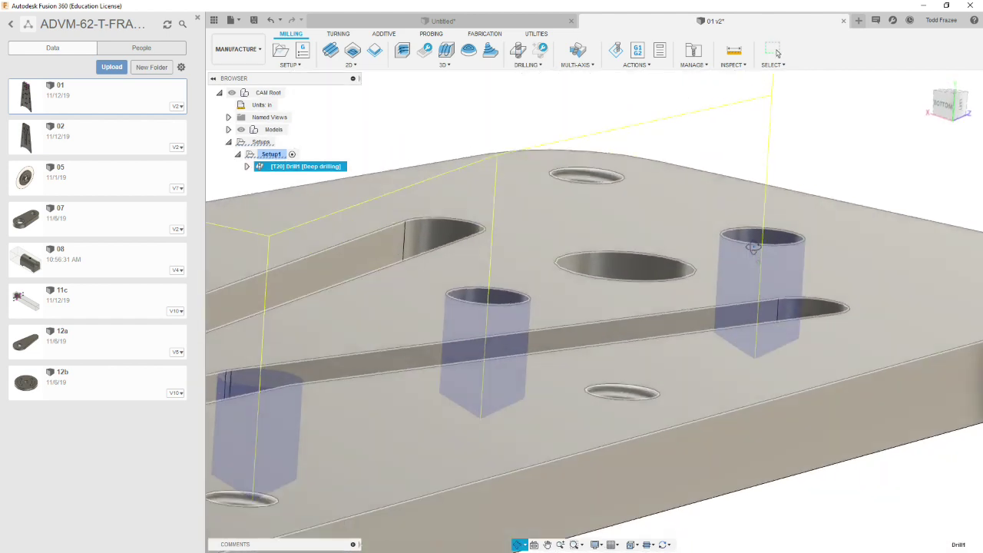
{"action": "mouse_move", "coordinate": [757, 264]}
{"action": "middle_mouse_down", "text": "shift"}
{"action": "mouse_move", "coordinate": [753, 241]}
{"action": "mouse_move", "coordinate": [753, 264]}
{"action": "middle_mouse_up", "text": "shift"}
{"action": "scroll", "coordinate": [753, 264], "scroll_direction": "up", "scroll_amount": 5}
{"action": "scroll", "coordinate": [754, 265], "scroll_direction": "down", "scroll_amount": 10}
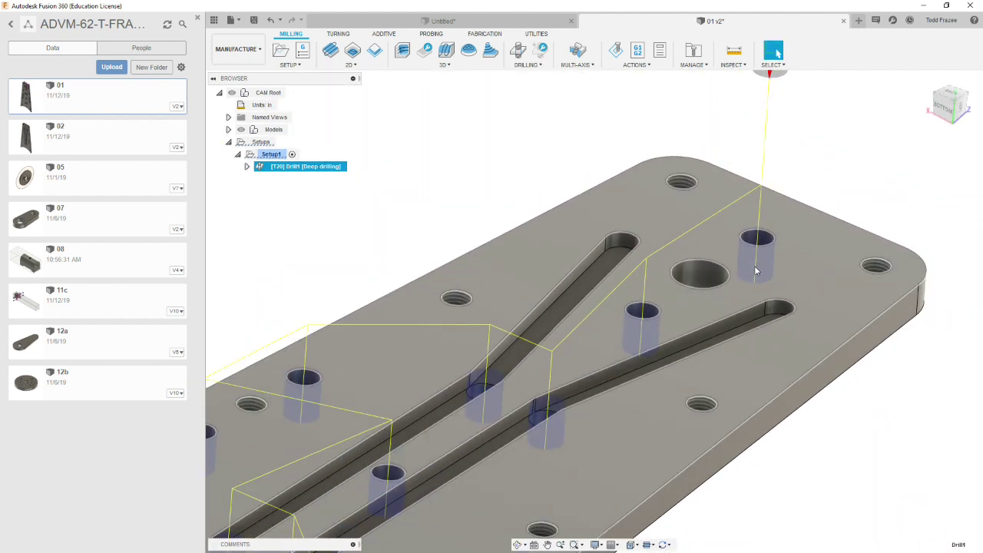
{"action": "middle_click_drag", "start_coordinate": [743, 330], "coordinate": [716, 386], "text": "shift"}
{"action": "scroll", "coordinate": [801, 323], "scroll_direction": "down", "scroll_amount": 3}
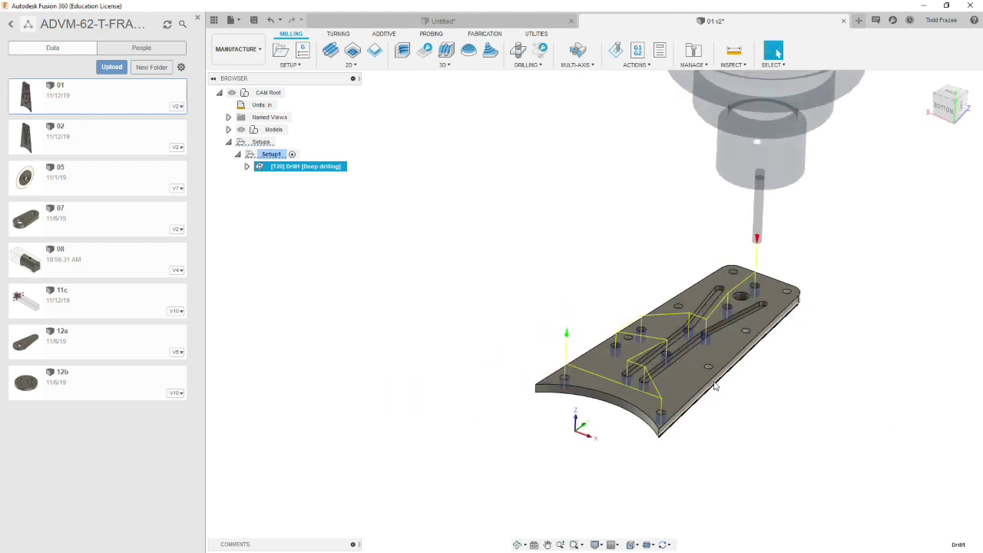
{"action": "scroll", "coordinate": [716, 388], "scroll_direction": "up", "scroll_amount": 3}
{"action": "scroll", "coordinate": [759, 377], "scroll_direction": "up", "scroll_amount": 1}
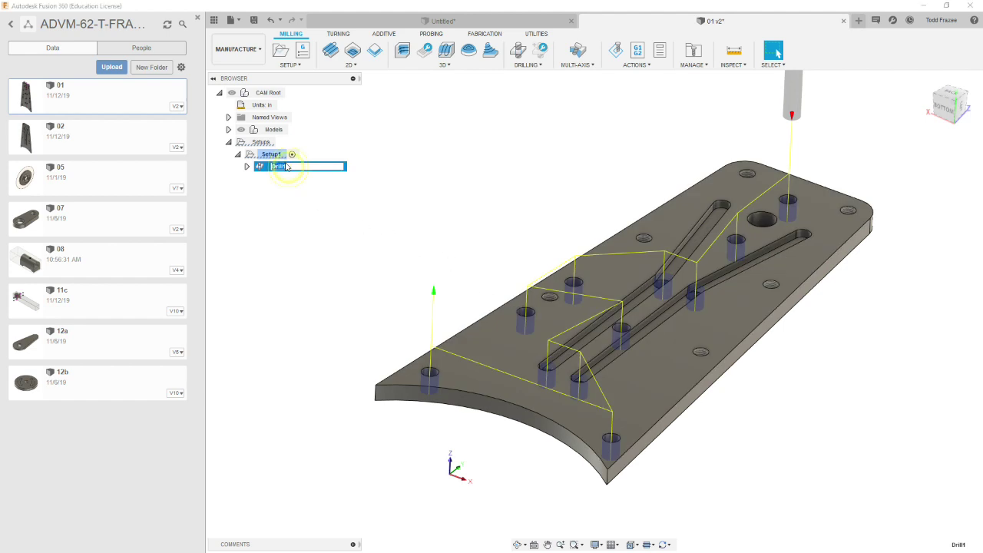
{"action": "left_click", "coordinate": [278, 155]}
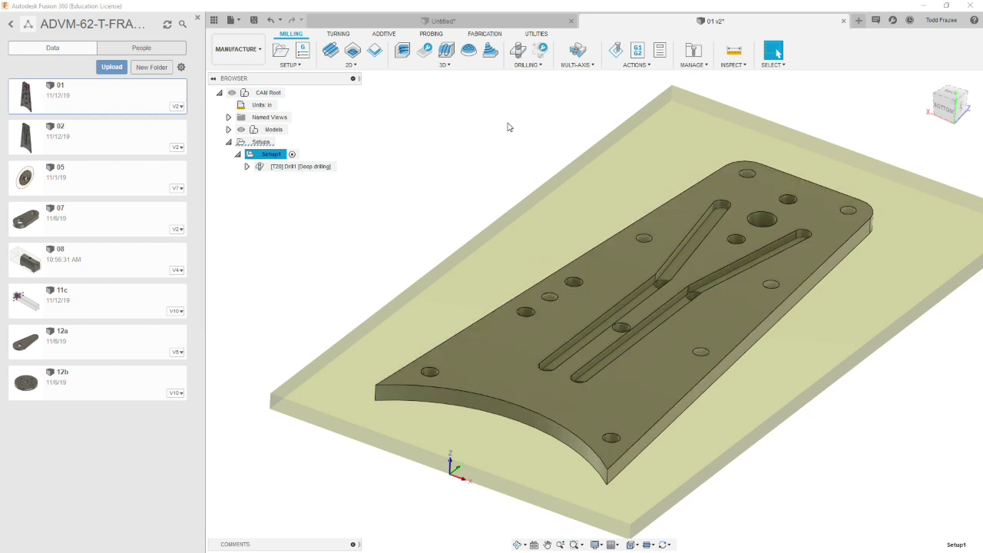
Add a Drill operation using TCOSE tool #18, the 2.6 mm M3x.35 tap drill
{"action": "left_click", "coordinate": [519, 52]}
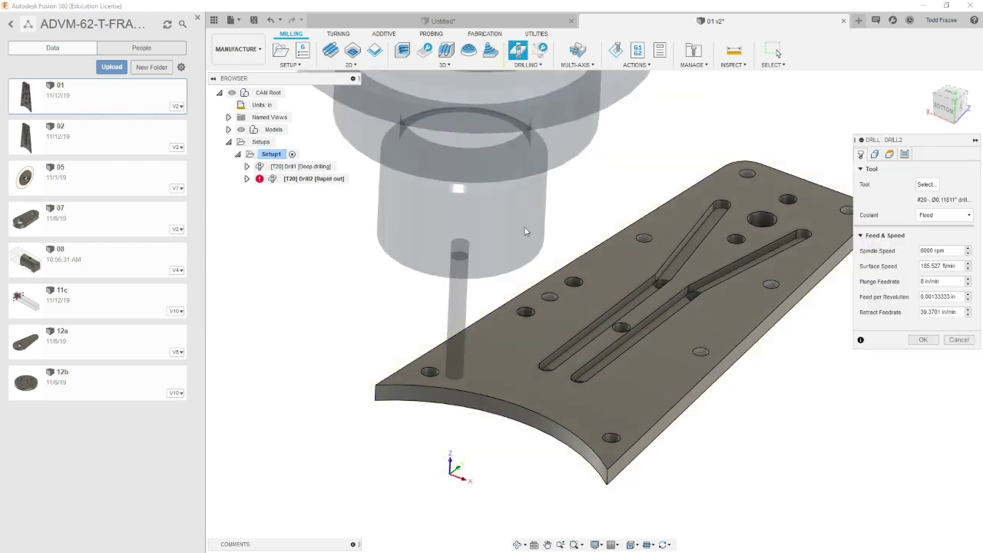
{"action": "left_click", "coordinate": [927, 185]}
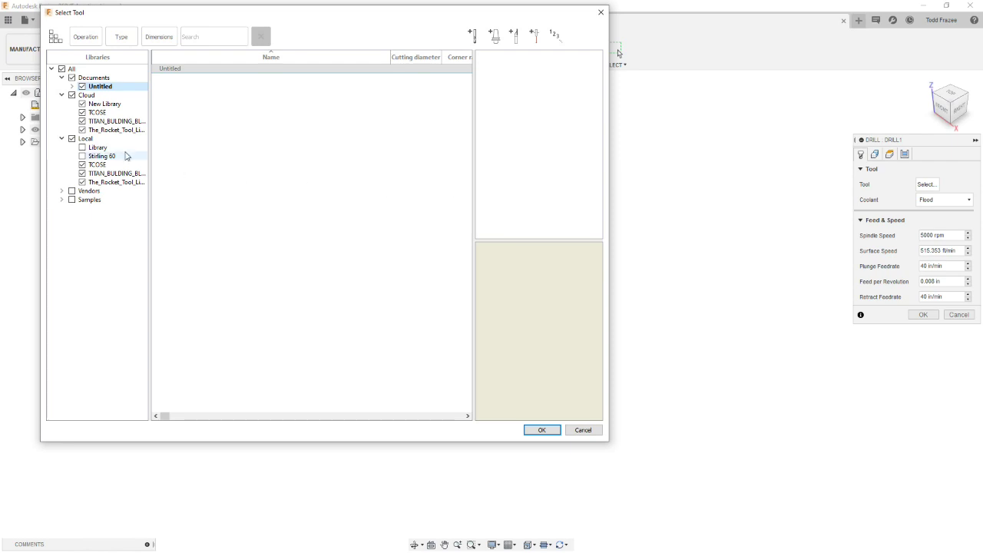
{"action": "left_click", "coordinate": [98, 164]}
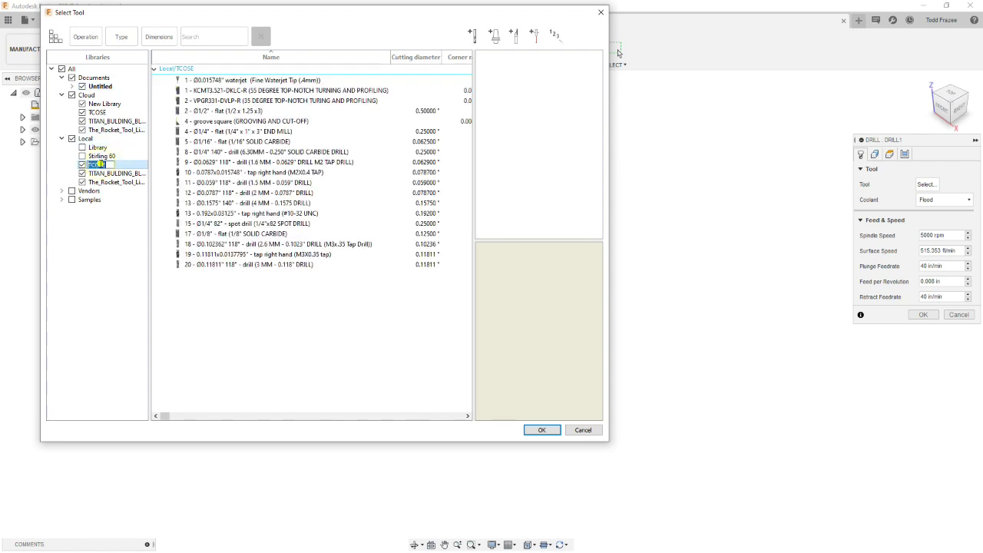
{"action": "left_click", "coordinate": [216, 245]}
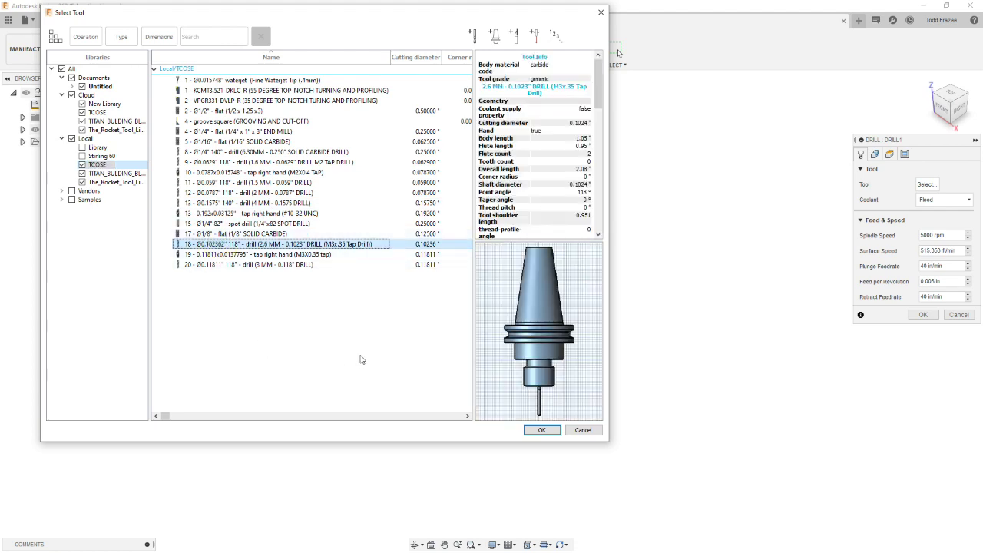
{"action": "left_click", "coordinate": [548, 432]}
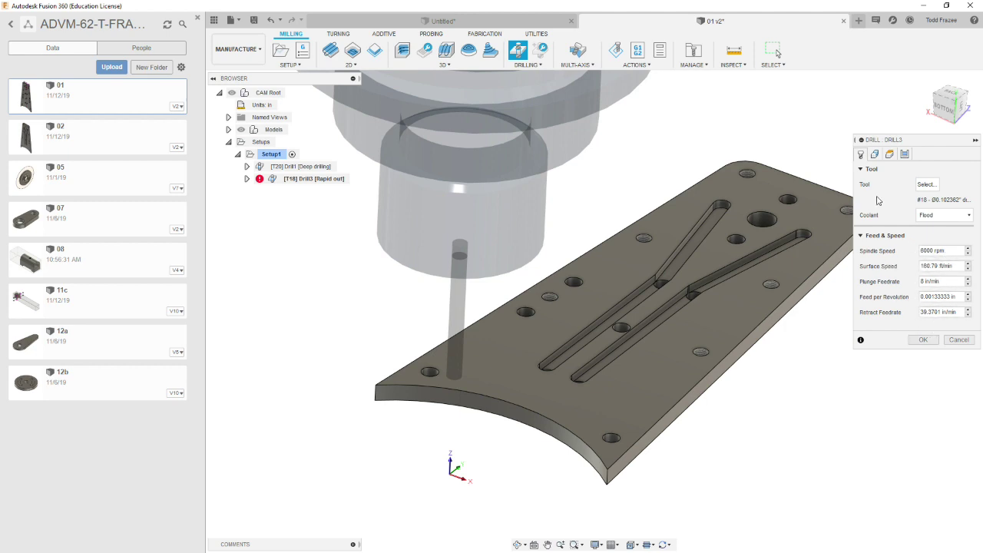
Pick one small hole face and enable Select Same Diameter to include all matching holes
{"action": "left_click", "coordinate": [874, 154]}
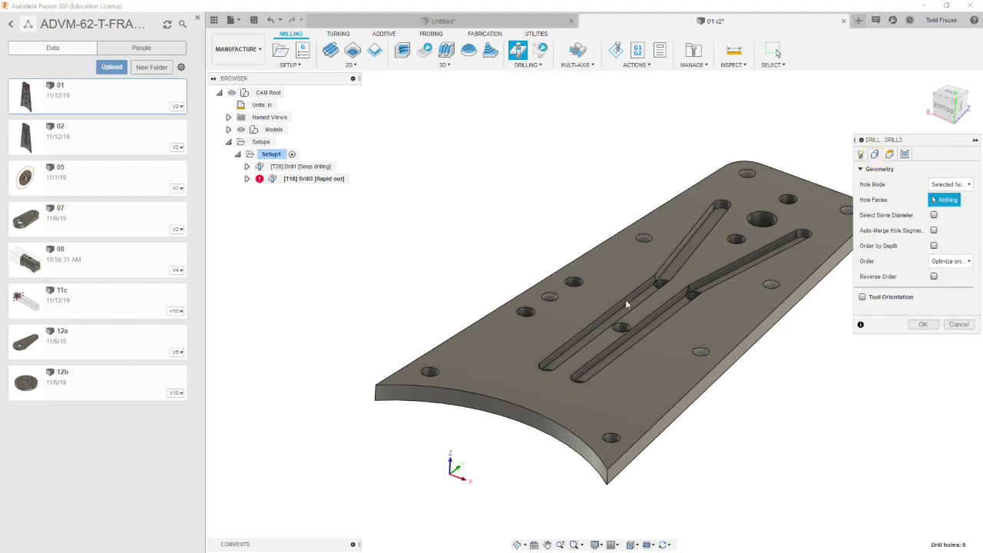
{"action": "left_click", "coordinate": [550, 301]}
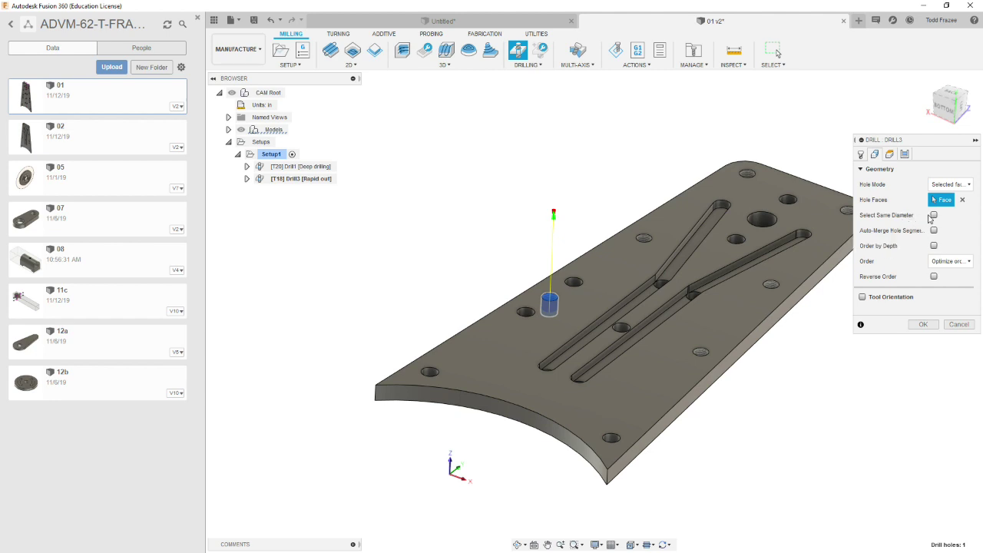
{"action": "left_click", "coordinate": [934, 215]}
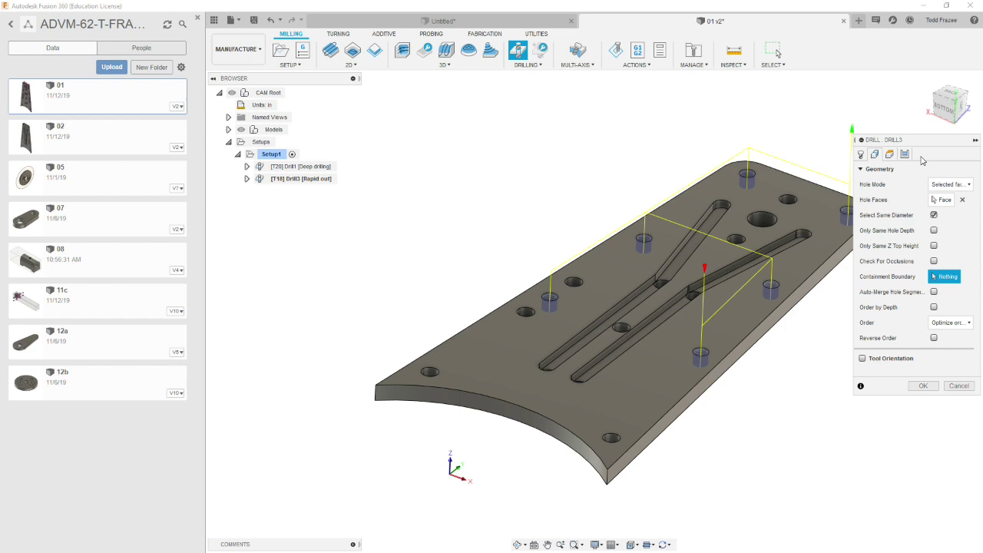
{"action": "left_click", "coordinate": [889, 154]}
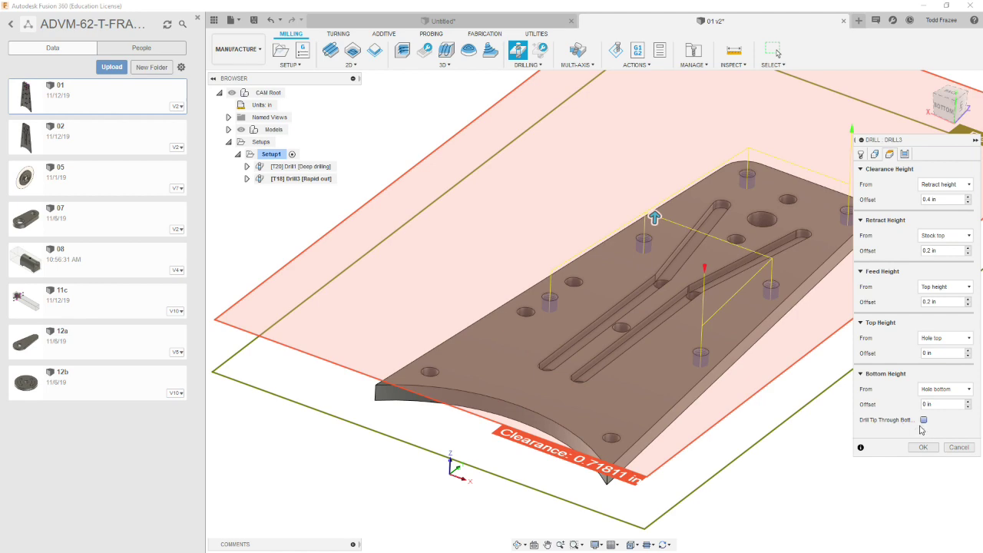
Enable Drill Tip Through Bottom for Drill3 with a 0.1 in break-through depth
{"action": "left_click", "coordinate": [923, 420]}
{"action": "left_click", "coordinate": [928, 434]}
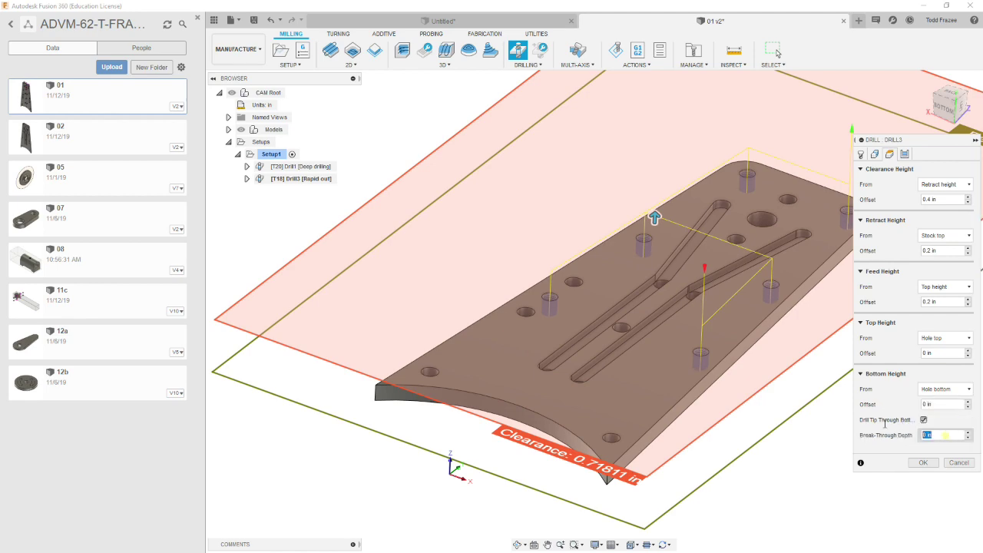
{"action": "type", "text": ".1"}
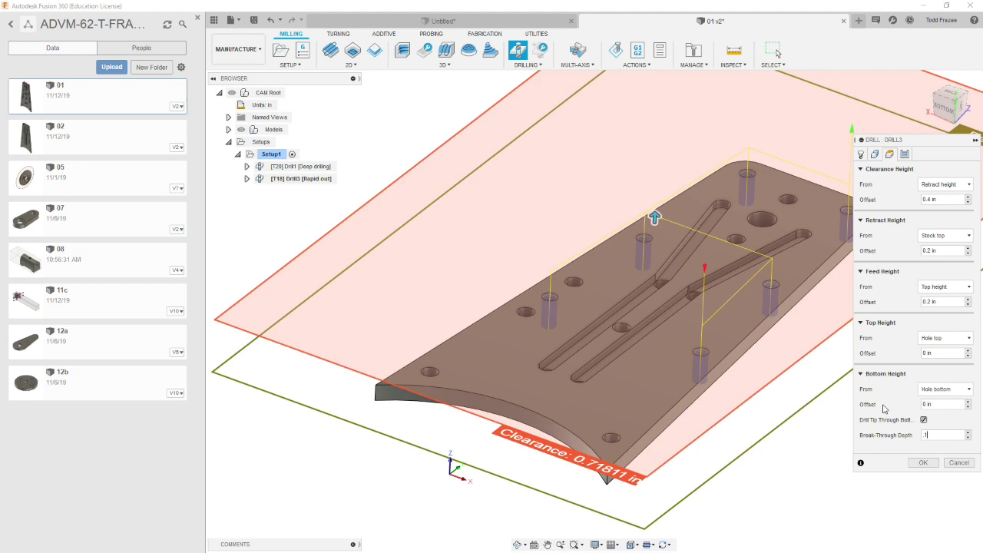
{"action": "left_click", "coordinate": [905, 154]}
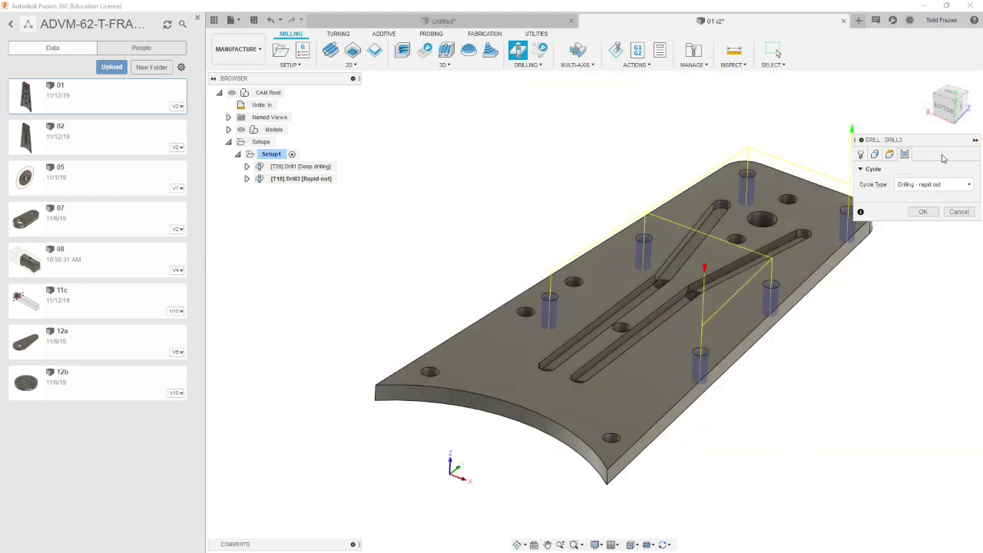
Set Drill3's cycle to Deep drilling - full retract with 0.03 pecking depth and confirm
{"action": "left_click", "coordinate": [963, 184]}
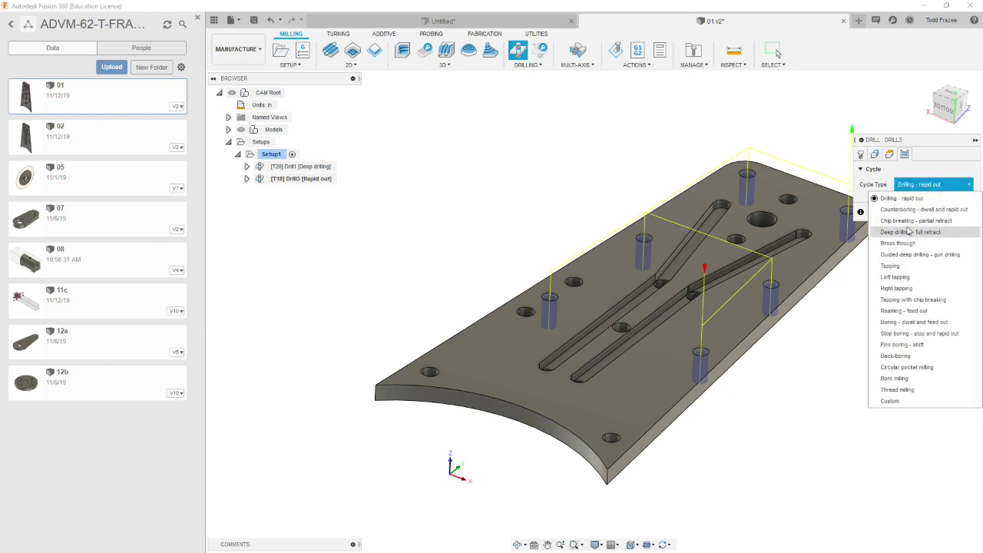
{"action": "left_click", "coordinate": [912, 233]}
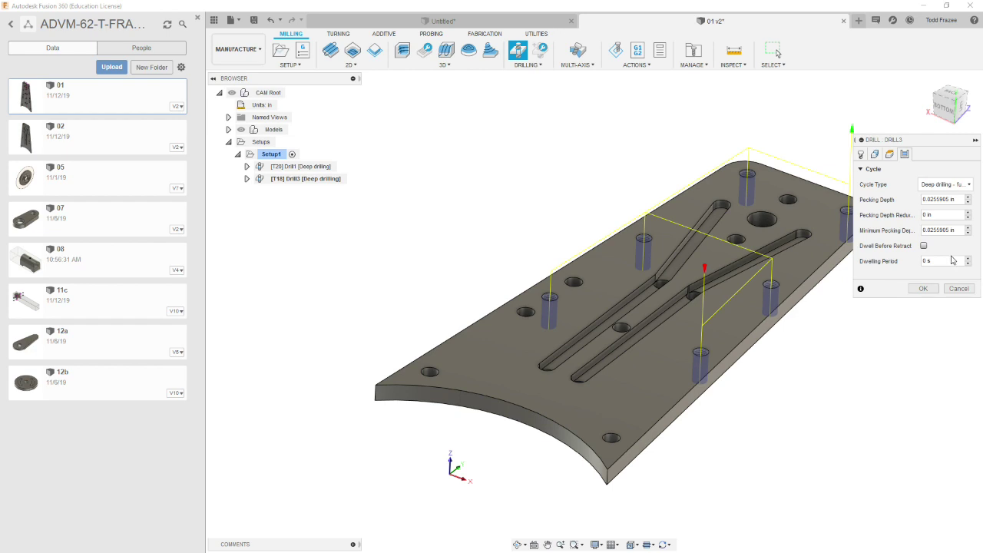
{"action": "left_click", "coordinate": [960, 199]}
{"action": "double_click", "coordinate": [960, 199]}
{"action": "type", "text": ".03"}
{"action": "left_click", "coordinate": [924, 288]}
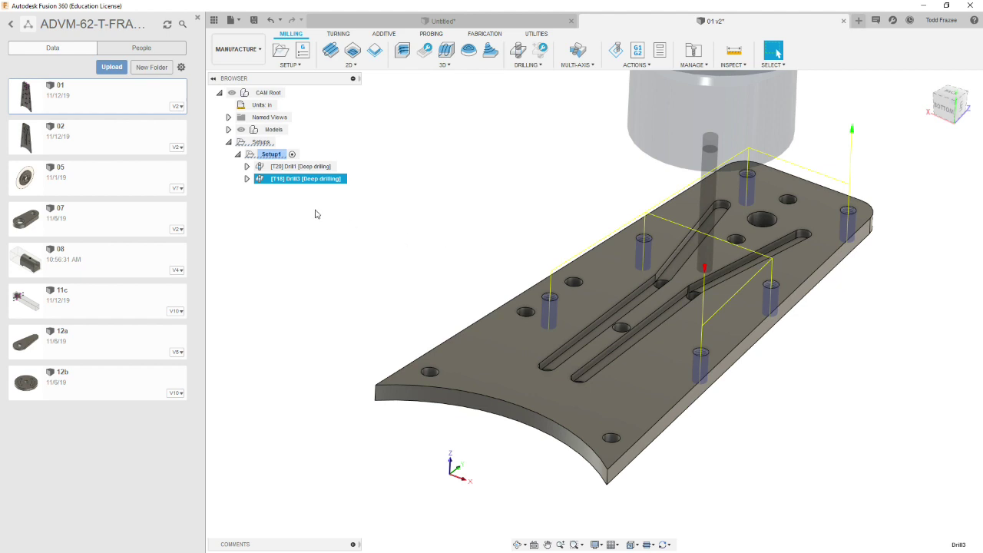
{"action": "left_click", "coordinate": [284, 179]}
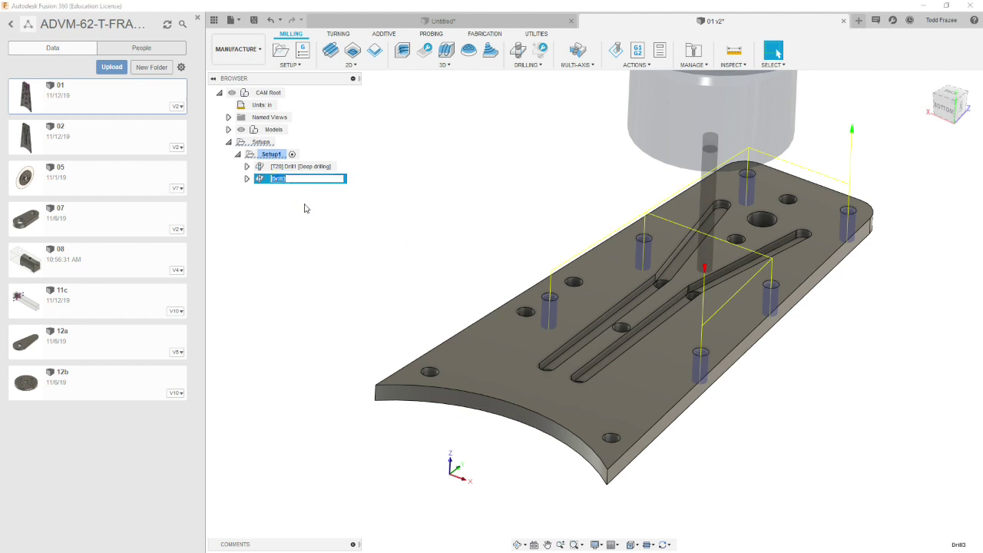
{"action": "left_click", "coordinate": [305, 206]}
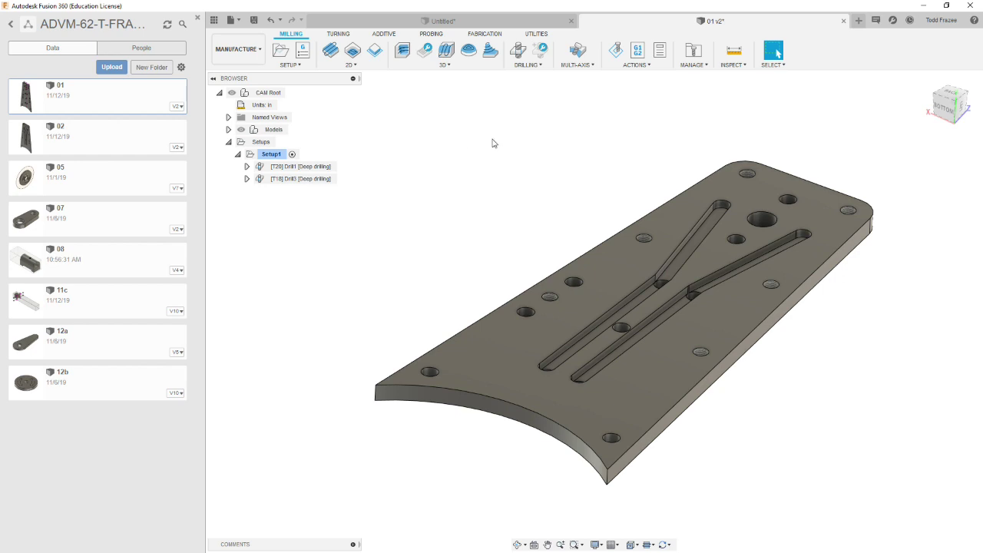
Add a Drill operation using TCOSE tool 19, the M3X0.35 right-hand tap
{"action": "left_click", "coordinate": [518, 53]}
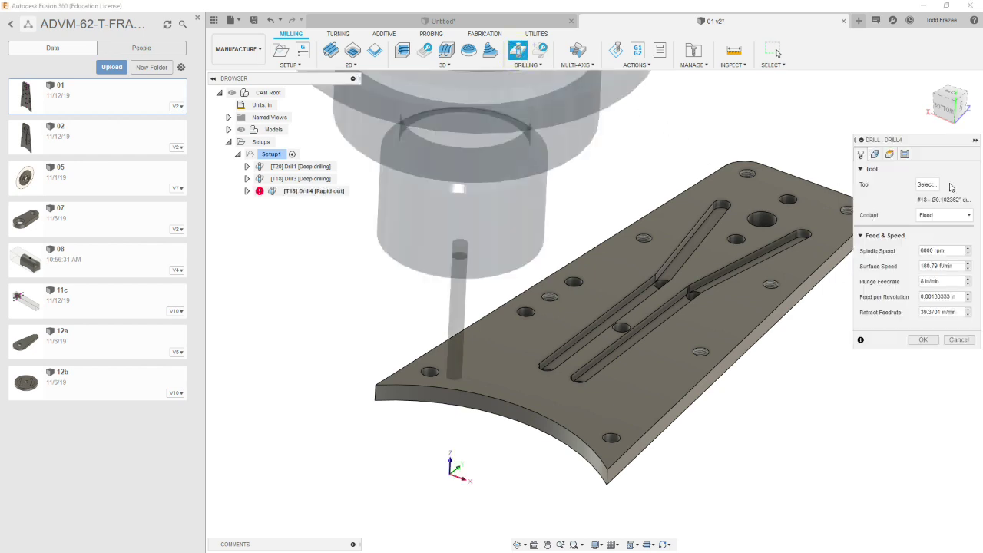
{"action": "left_click", "coordinate": [926, 185]}
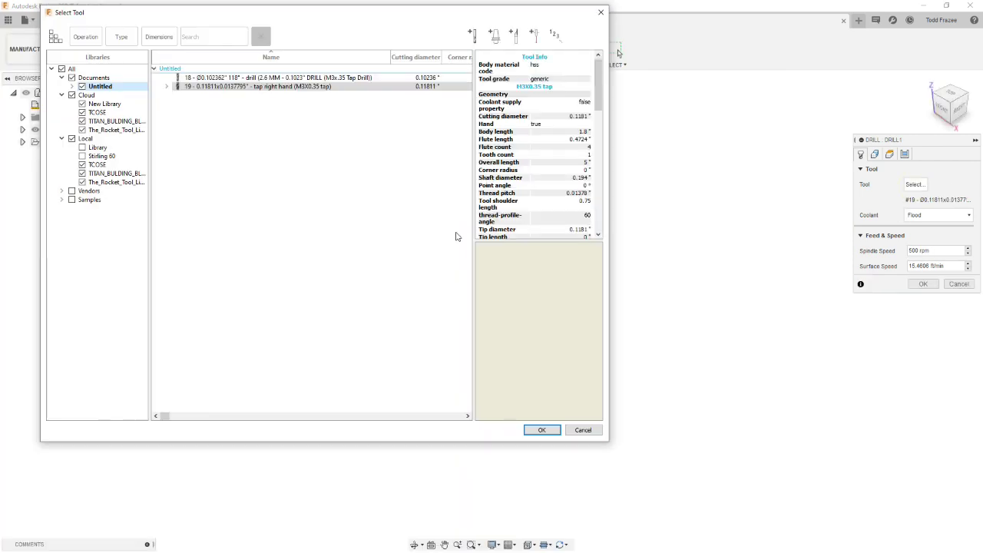
{"action": "left_click", "coordinate": [96, 164]}
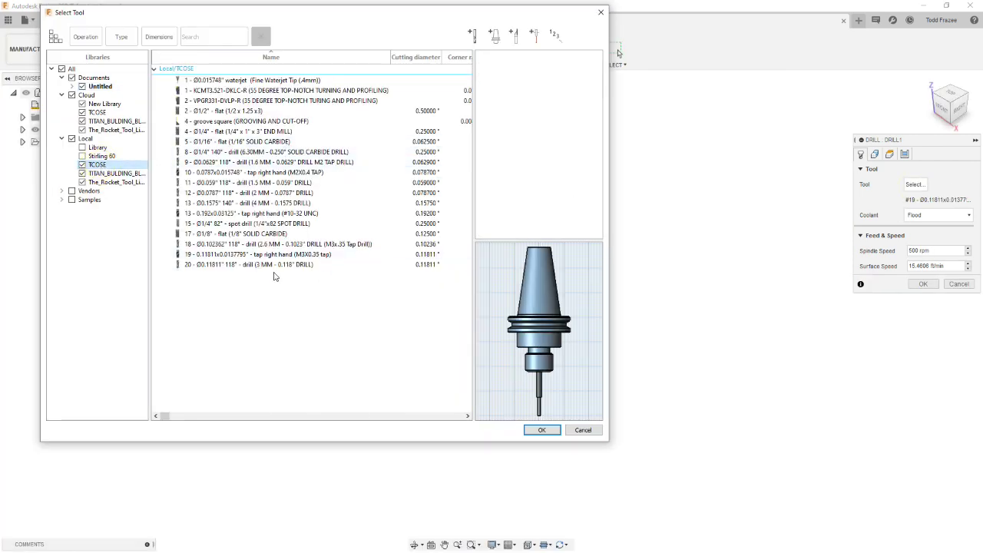
{"action": "left_click", "coordinate": [228, 257]}
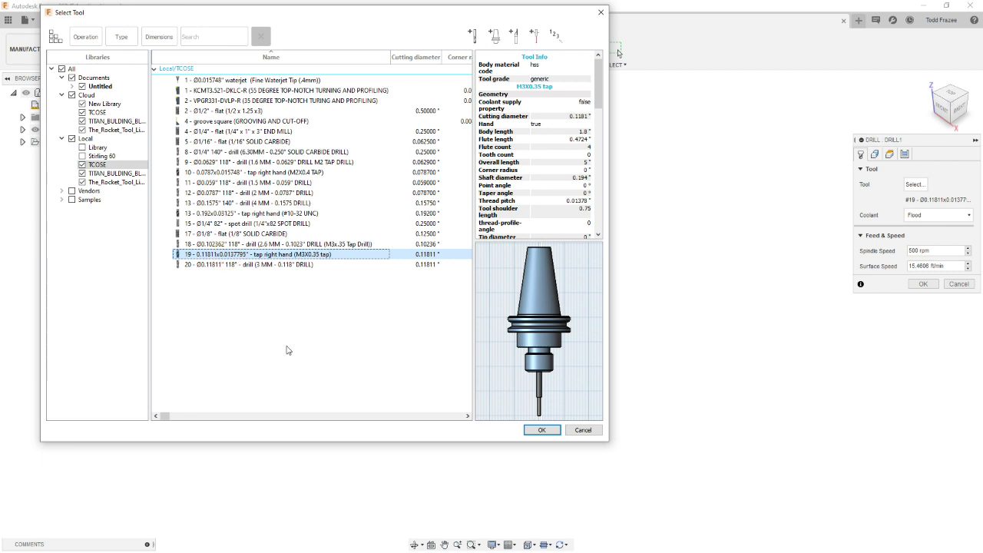
{"action": "left_click", "coordinate": [543, 430]}
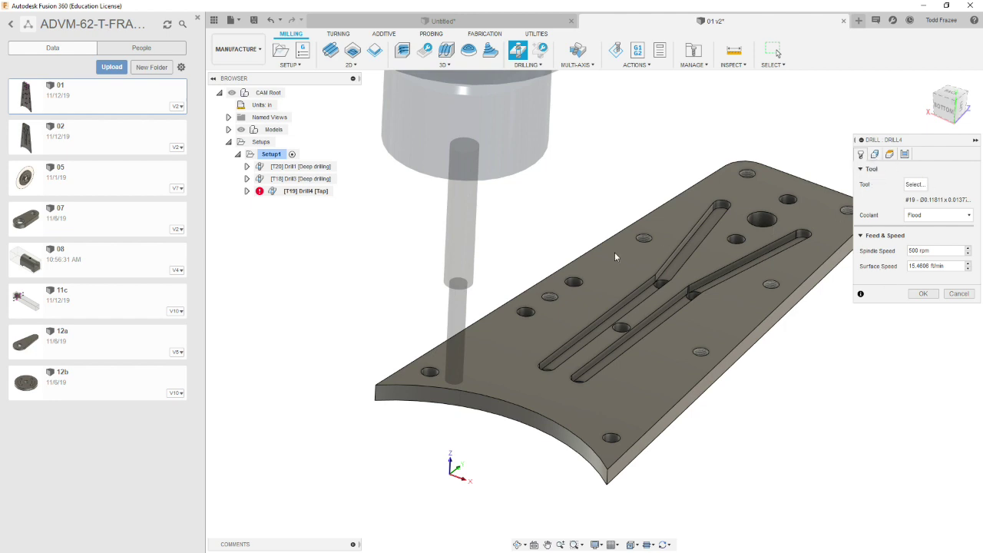
{"action": "left_click", "coordinate": [875, 154]}
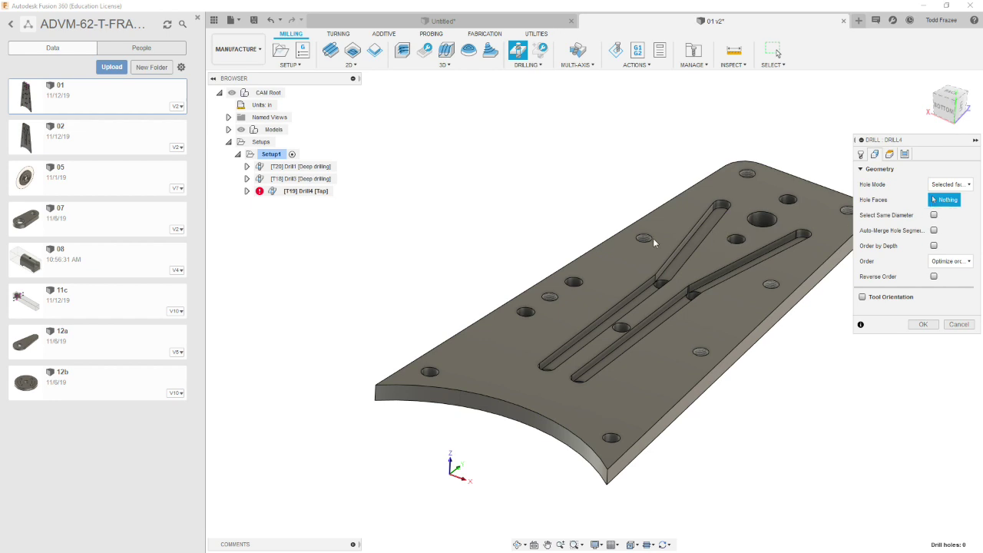
Select a small hole face for Drill4 and include every hole of the same diameter
{"action": "left_click", "coordinate": [550, 301]}
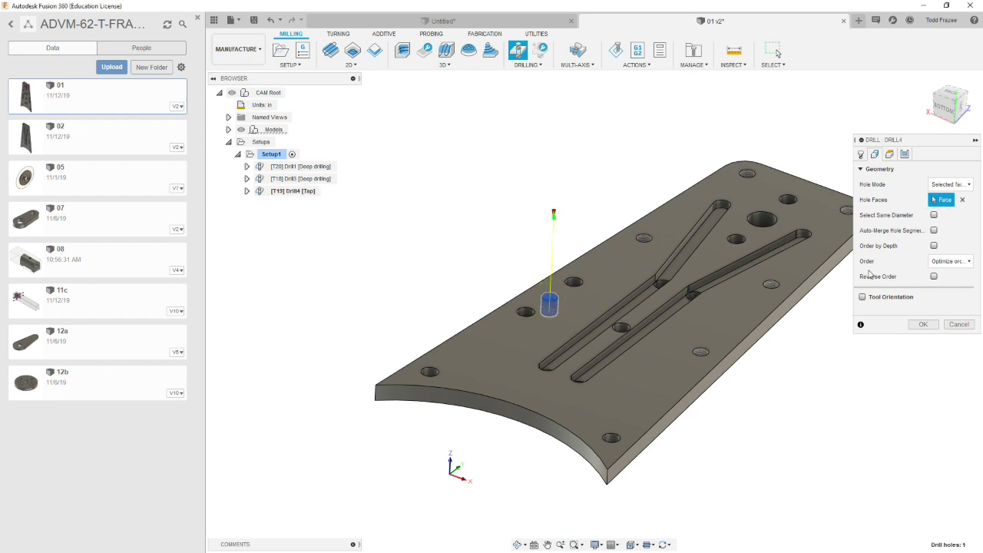
{"action": "left_click", "coordinate": [935, 215]}
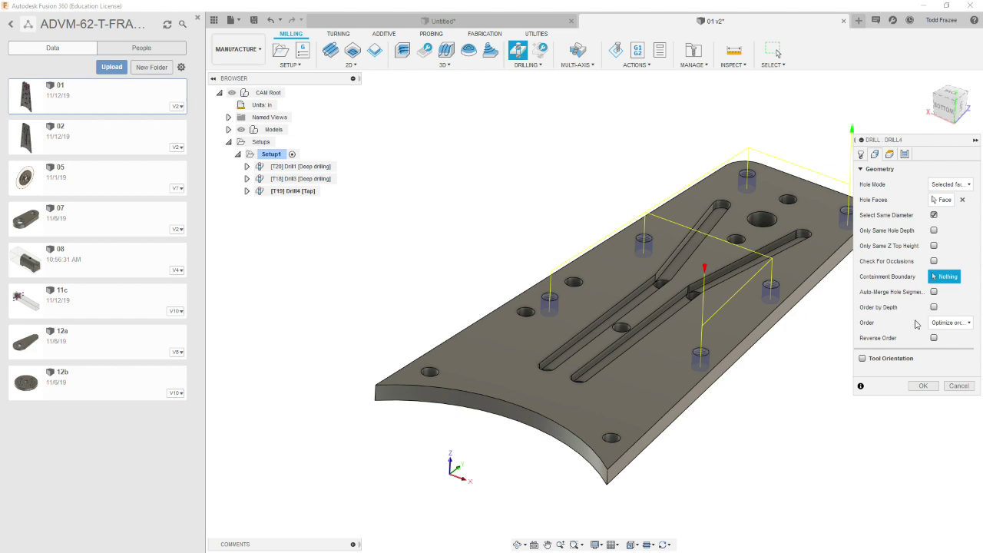
{"action": "left_click", "coordinate": [889, 154]}
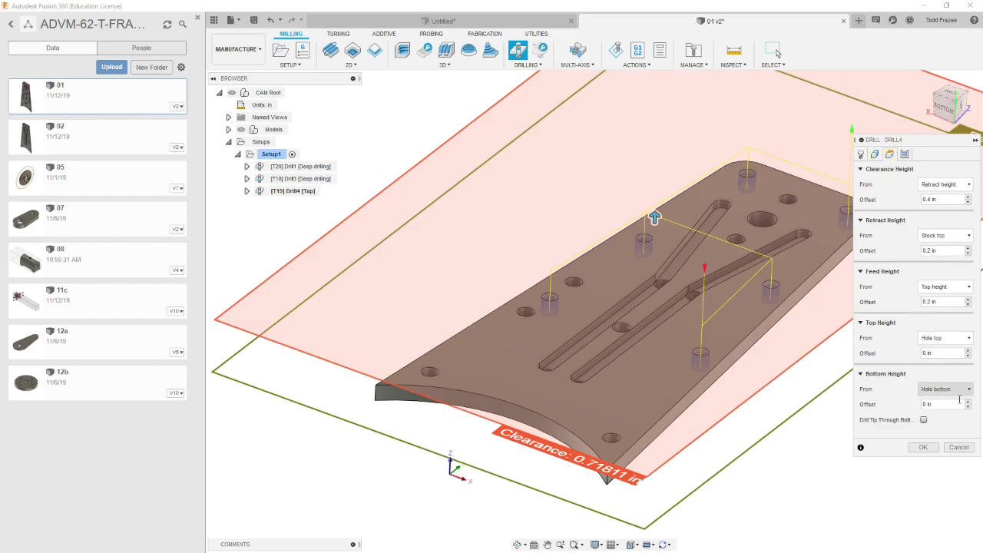
Enable Drill Tip Through Bottom for Drill4 with a .02 break-through depth
{"action": "left_click", "coordinate": [924, 420]}
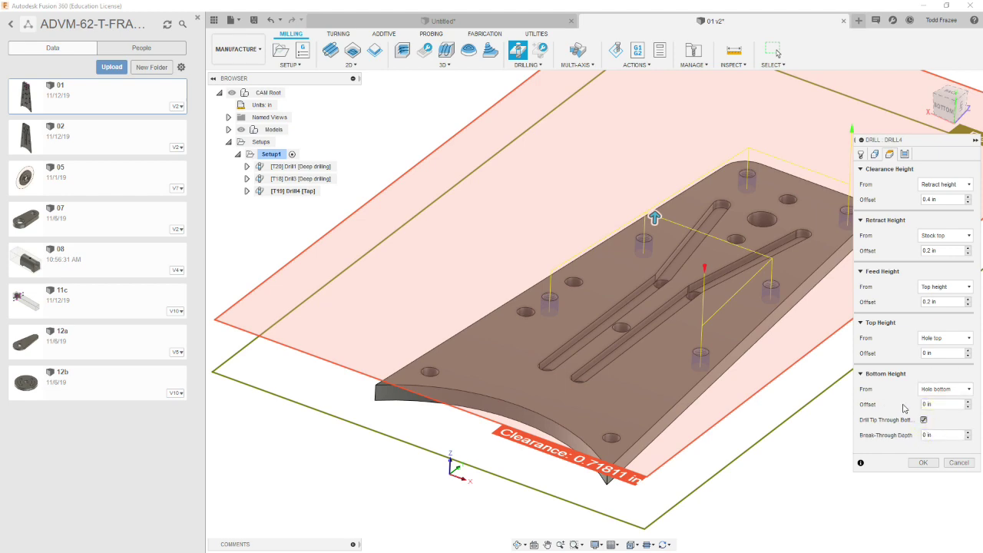
{"action": "left_click", "coordinate": [945, 435]}
{"action": "type", "text": ".02"}
{"action": "left_click", "coordinate": [905, 154]}
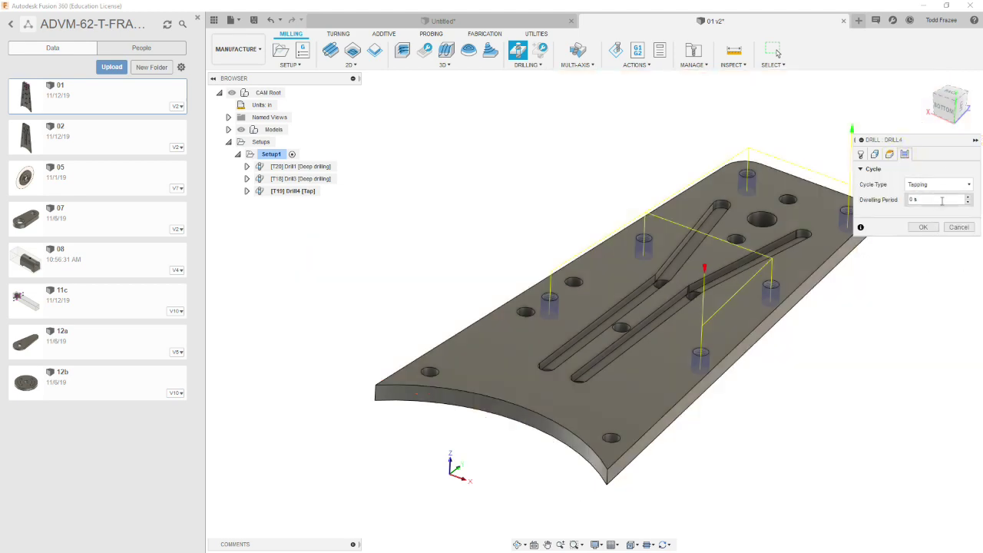
Change Drill4's cycle type to Right tapping and finish the operation
{"action": "left_click", "coordinate": [971, 184]}
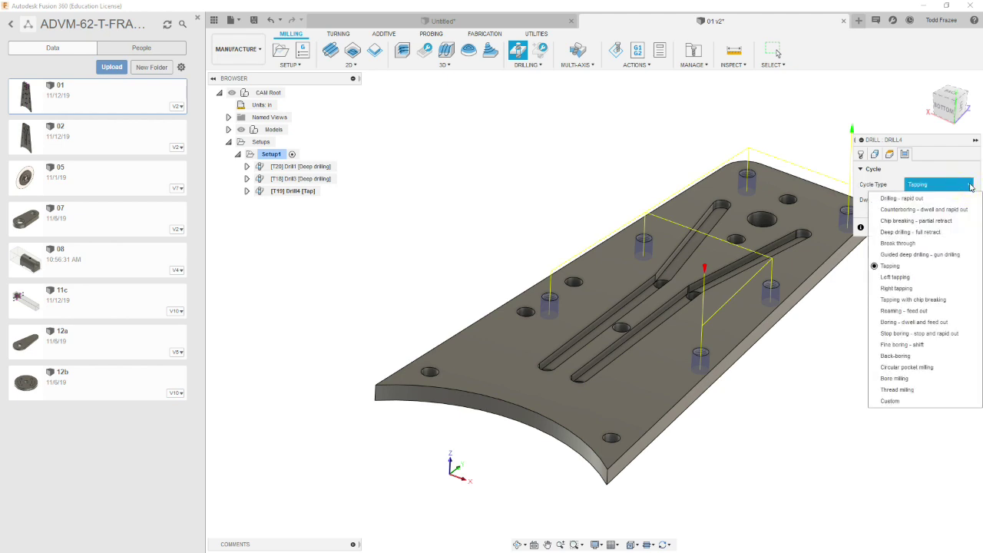
{"action": "left_click", "coordinate": [903, 288]}
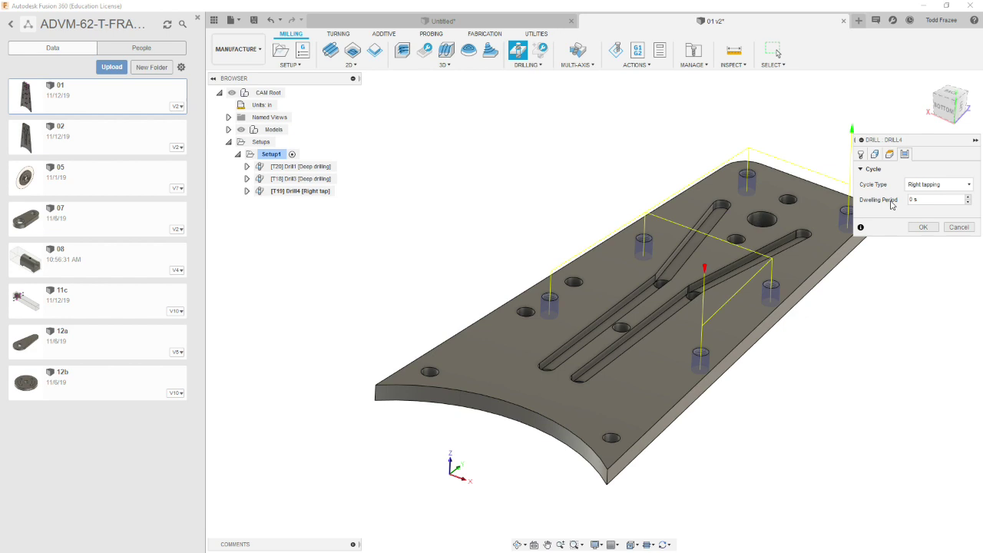
{"action": "left_click", "coordinate": [925, 228]}
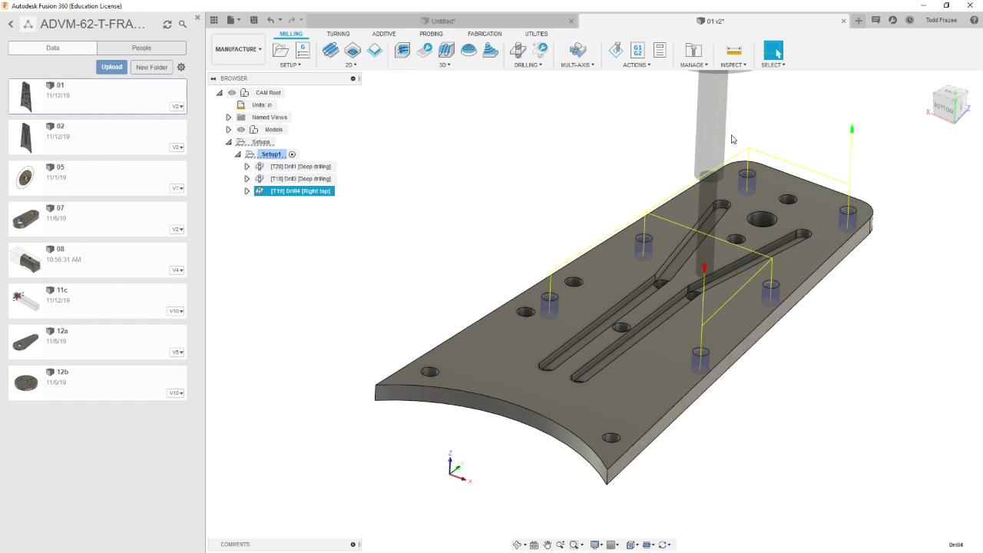
{"action": "left_click", "coordinate": [474, 155]}
Start a 2D Pocket using TCOSE tool 5, the 1/16" flat solid carbide mill
{"action": "left_click", "coordinate": [352, 65]}
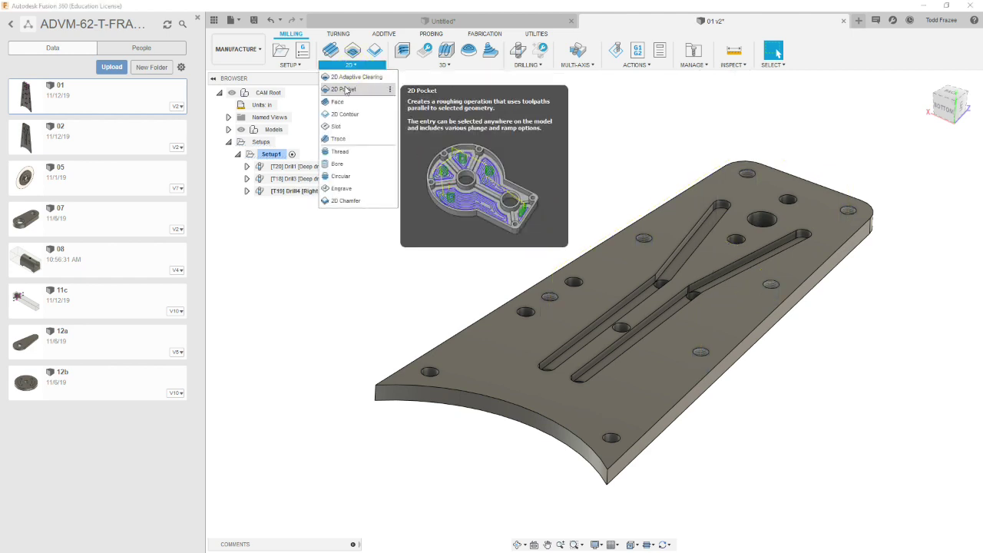
{"action": "left_click", "coordinate": [344, 90]}
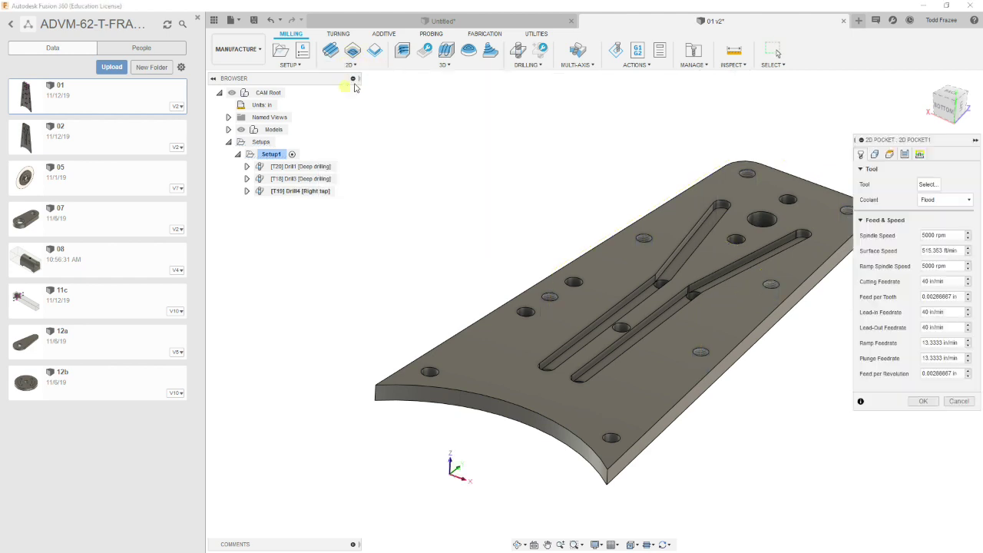
{"action": "left_click", "coordinate": [930, 185]}
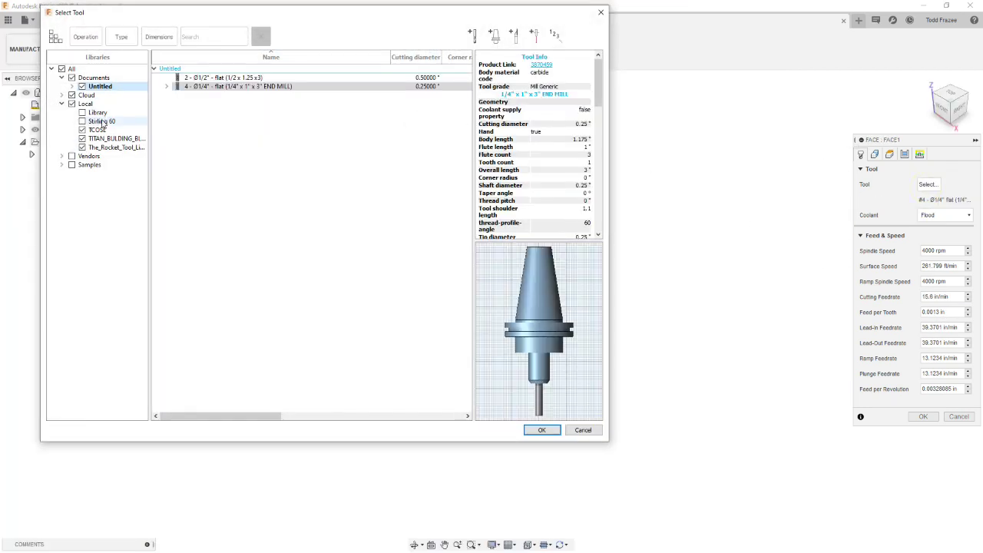
{"action": "left_click", "coordinate": [98, 130]}
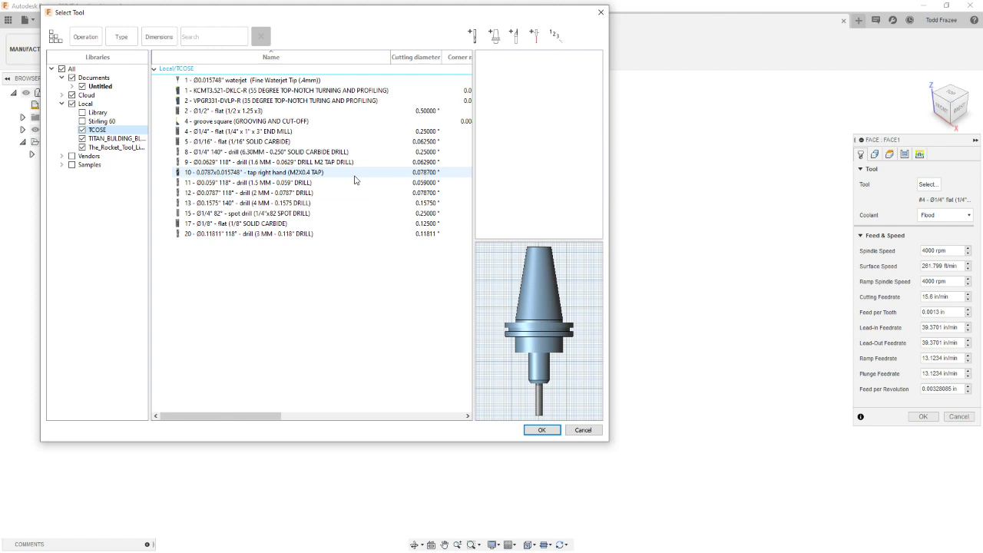
{"action": "left_click", "coordinate": [209, 144]}
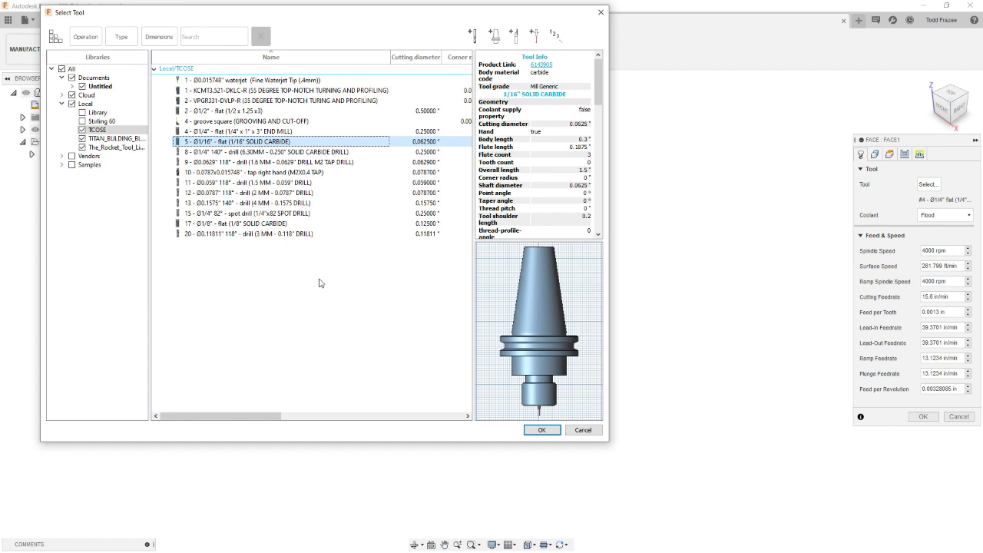
{"action": "left_click", "coordinate": [542, 431]}
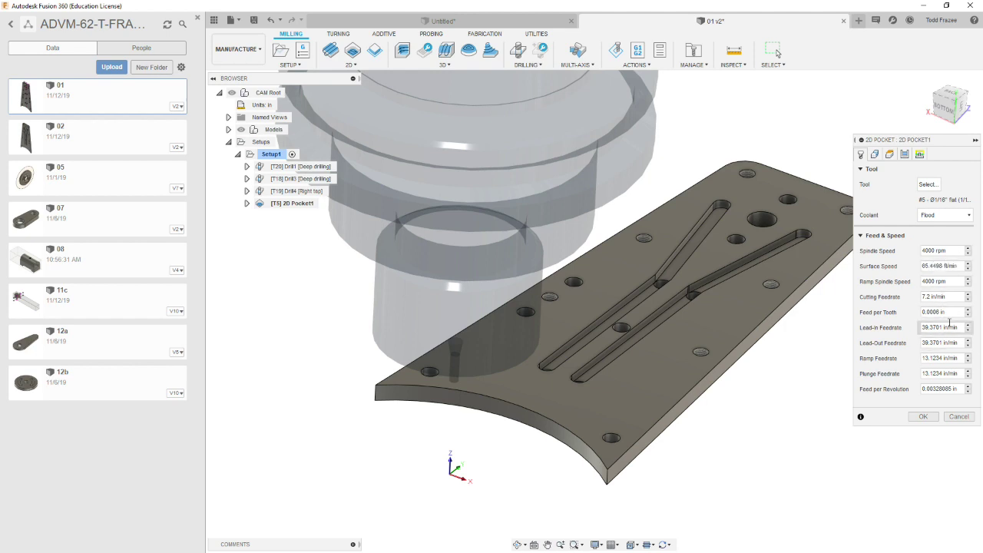
{"action": "left_click", "coordinate": [945, 251]}
Set the pocket's spindle speed and ramp spindle speed to 5000 rpm
{"action": "type", "text": "5000"}
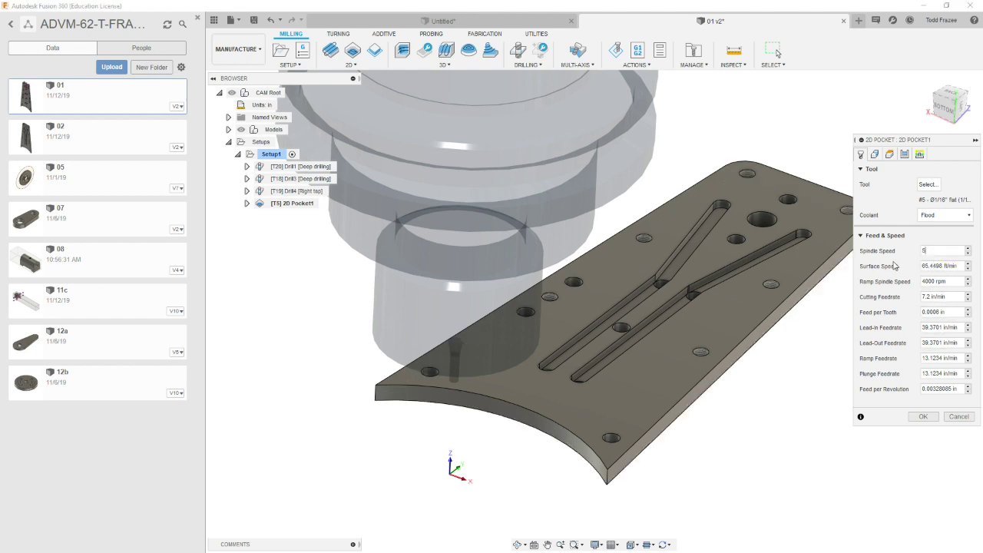
{"action": "key", "text": "Tab"}
{"action": "type", "text": "5000"}
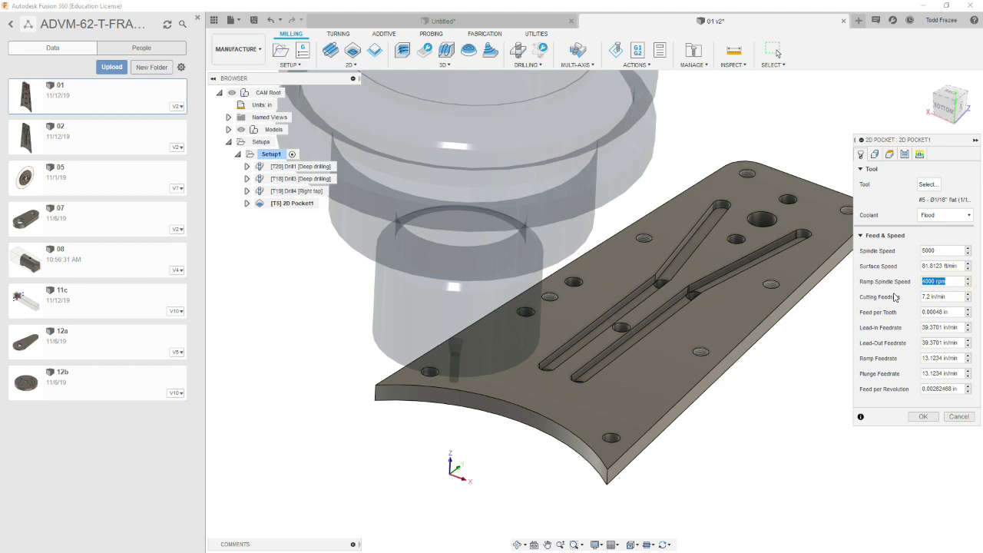
Set cutting, lead-in and lead-out feedrates to 7 and ramp and plunge feedrates to 4
{"action": "left_click", "coordinate": [953, 296]}
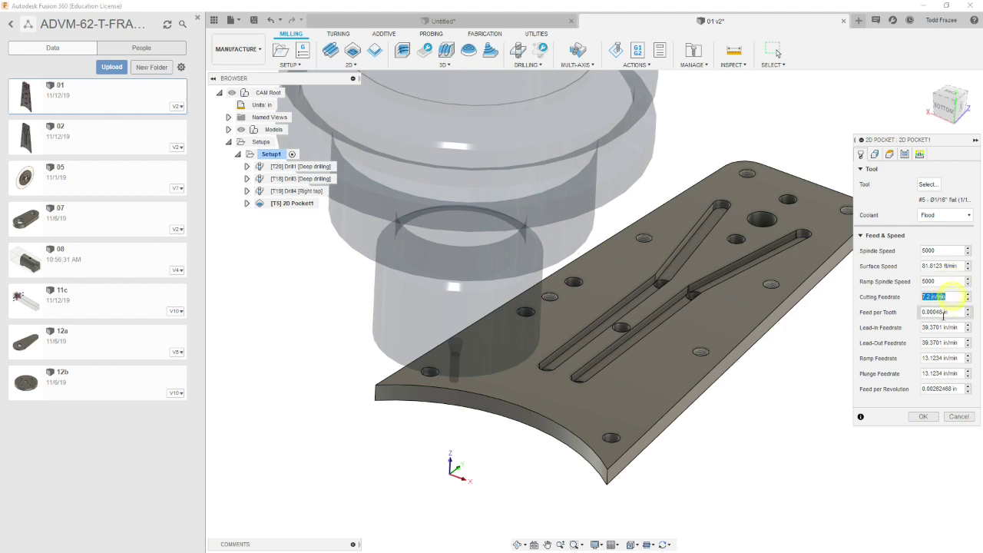
{"action": "type", "text": "7"}
{"action": "left_click", "coordinate": [949, 342]}
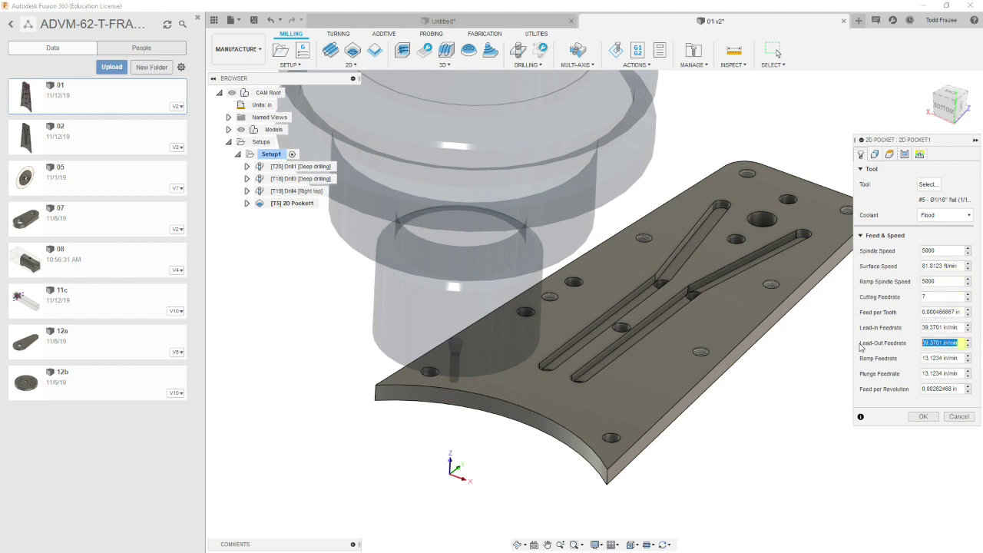
{"action": "left_click", "coordinate": [953, 328]}
{"action": "type", "text": "7"}
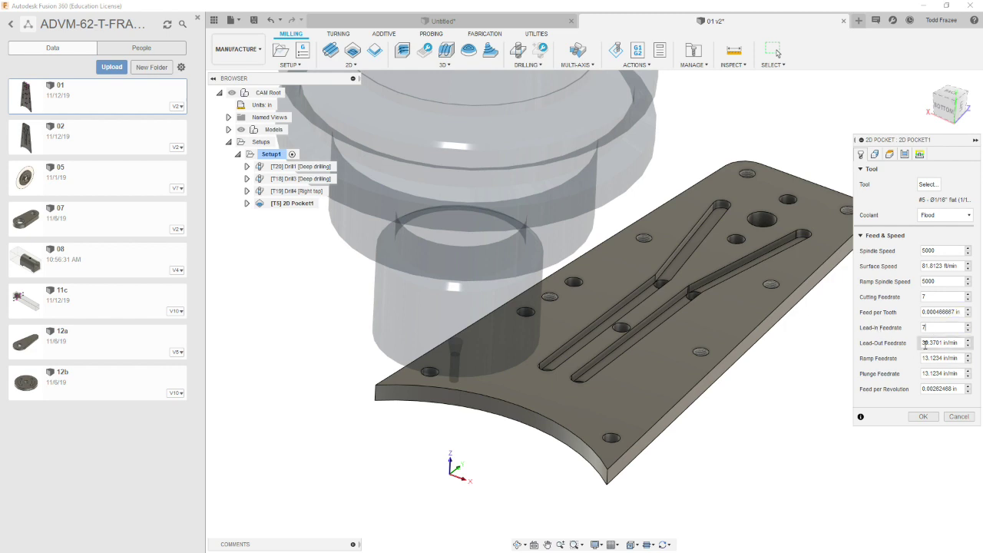
{"action": "key", "text": "Tab"}
{"action": "type", "text": "7"}
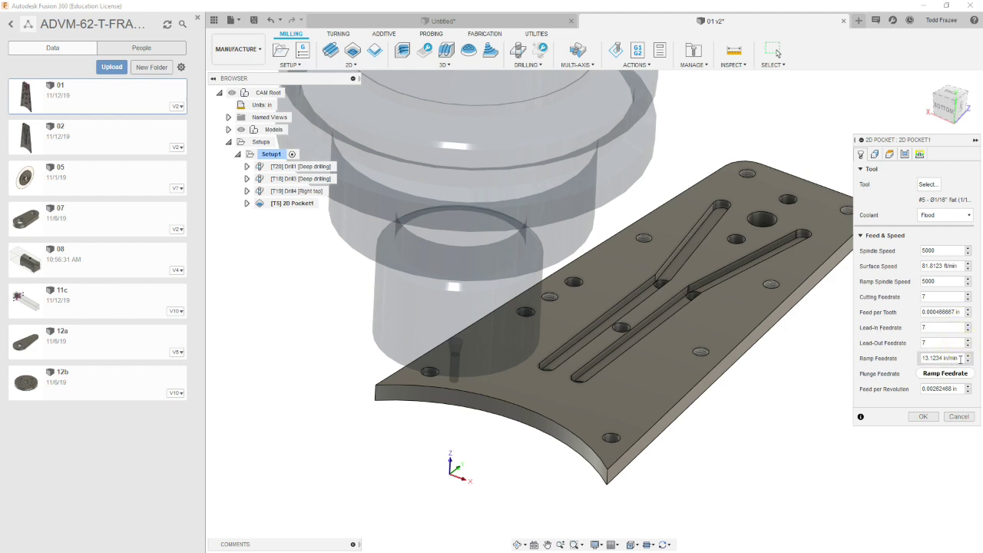
{"action": "left_click", "coordinate": [942, 358]}
{"action": "type", "text": "4"}
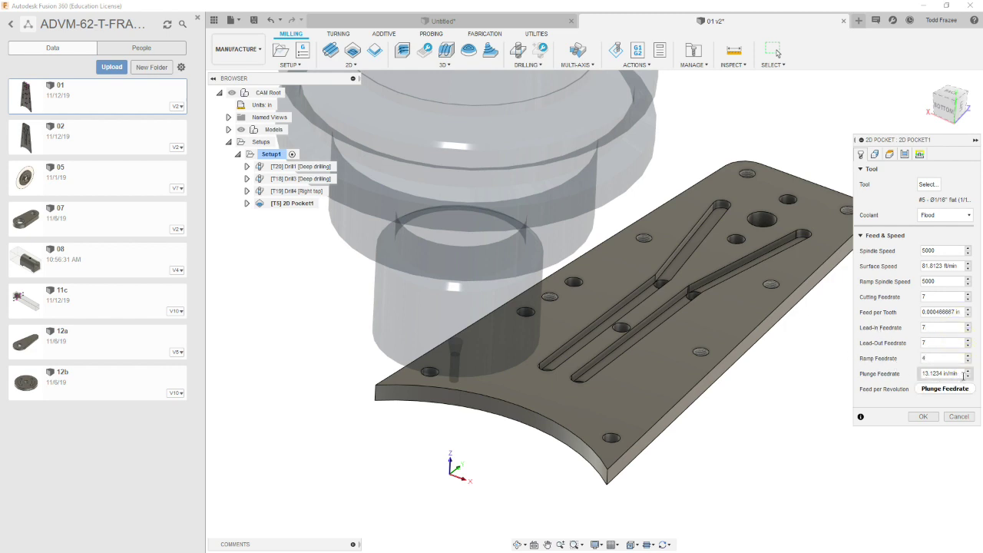
{"action": "left_click", "coordinate": [963, 376]}
{"action": "type", "text": "4"}
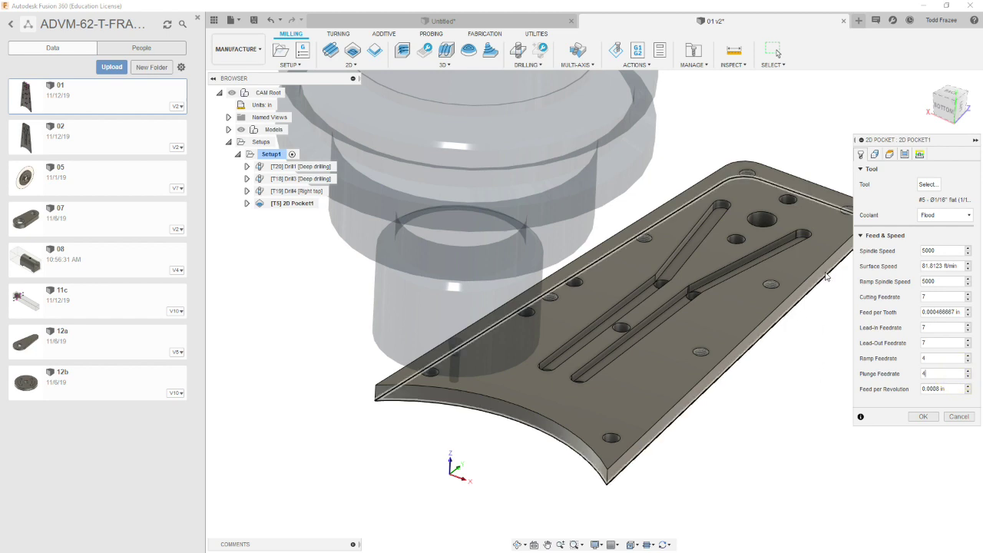
{"action": "left_click", "coordinate": [874, 153]}
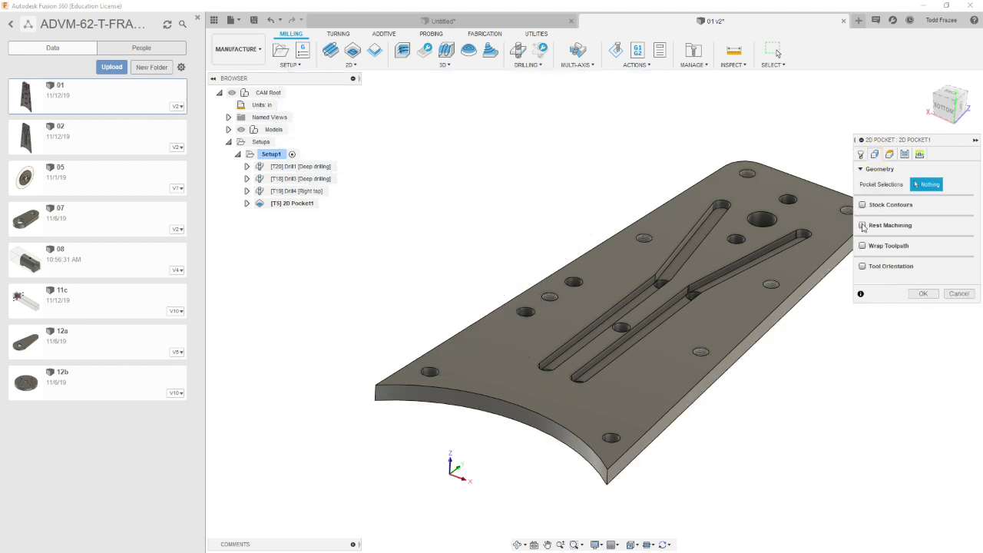
Pick the left and right angled slots as the pocket's 2 chains
{"action": "middle_click_drag", "start_coordinate": [864, 227], "coordinate": [641, 201], "text": "shift"}
{"action": "left_click", "coordinate": [643, 197]}
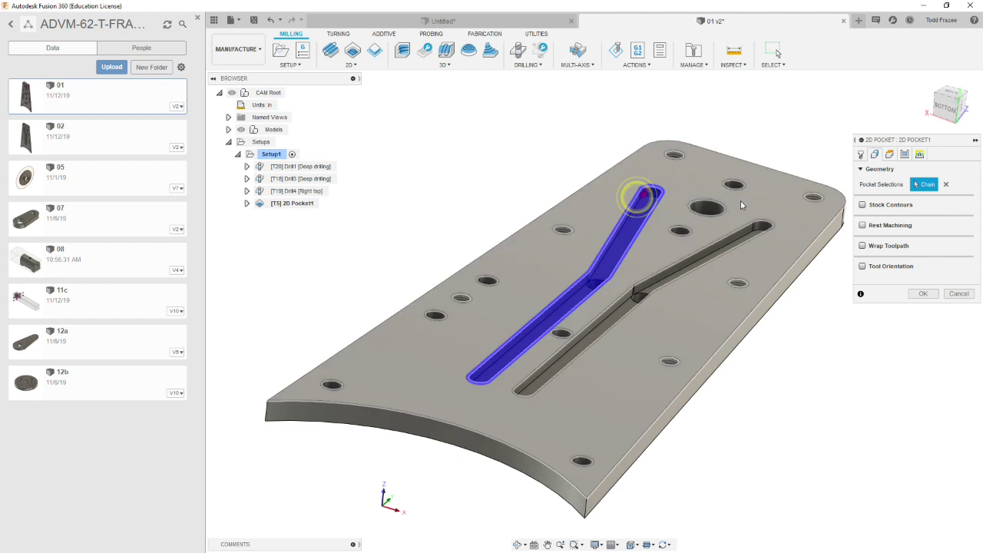
{"action": "left_click", "coordinate": [753, 227]}
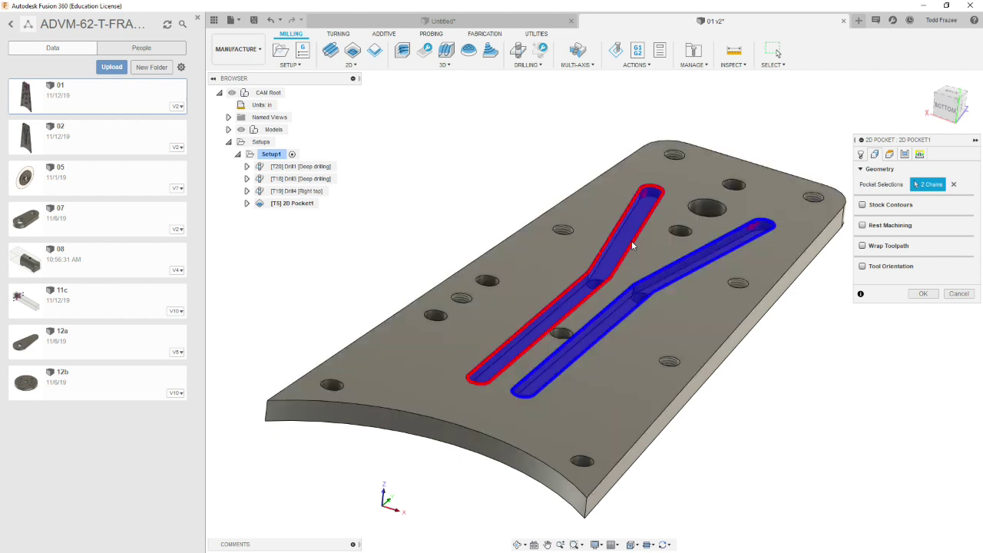
{"action": "scroll", "coordinate": [675, 278], "scroll_direction": "down", "scroll_amount": 3}
{"action": "middle_click_drag", "start_coordinate": [674, 278], "coordinate": [650, 209], "text": "shift"}
{"action": "scroll", "coordinate": [650, 209], "scroll_direction": "up", "scroll_amount": 4}
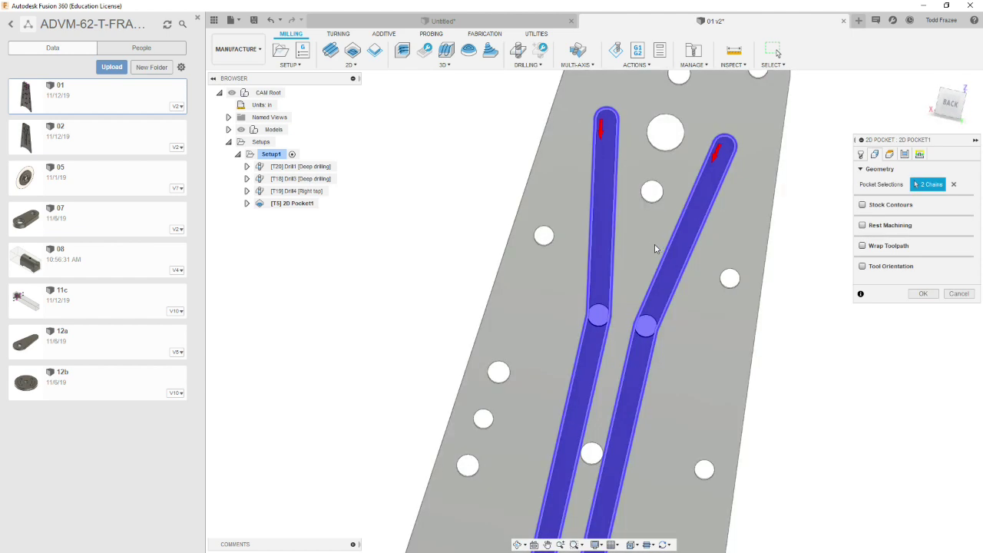
{"action": "scroll", "coordinate": [639, 257], "scroll_direction": "down", "scroll_amount": 2}
{"action": "middle_click_drag", "start_coordinate": [639, 257], "coordinate": [628, 186], "text": "shift"}
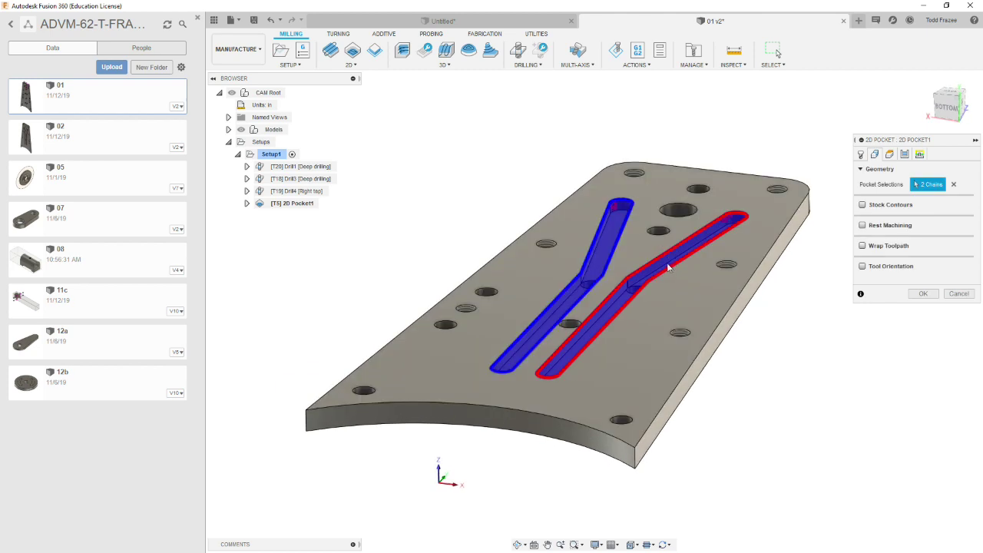
{"action": "scroll", "coordinate": [688, 285], "scroll_direction": "up", "scroll_amount": 3}
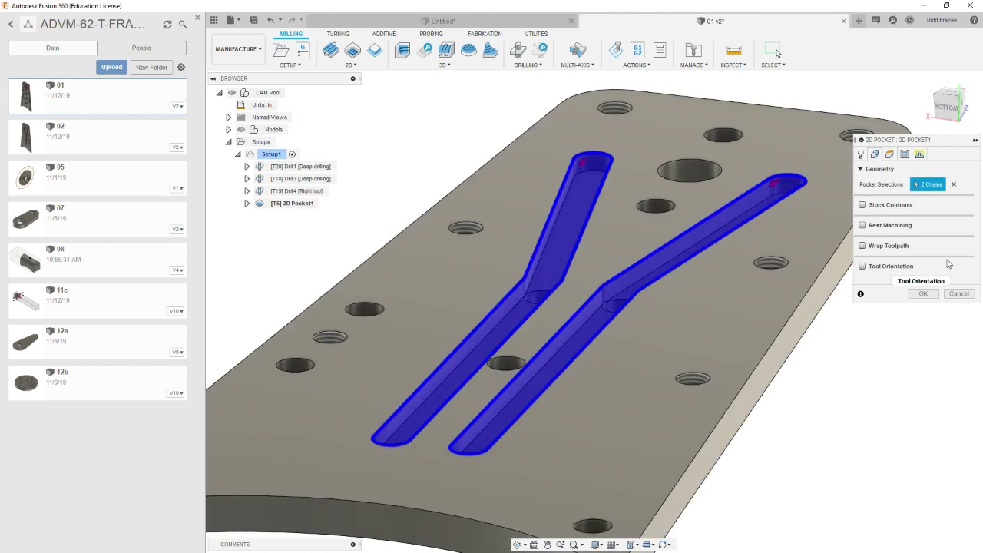
{"action": "left_click", "coordinate": [889, 154]}
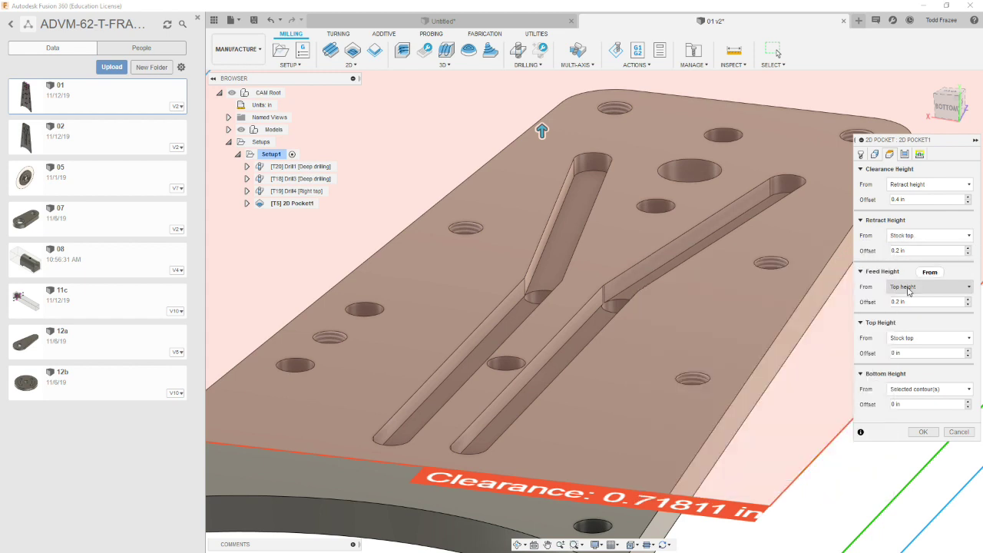
Set Bottom Height From to Selection, referencing the slot's floor face at 0 in offset
{"action": "mouse_move", "coordinate": [896, 292]}
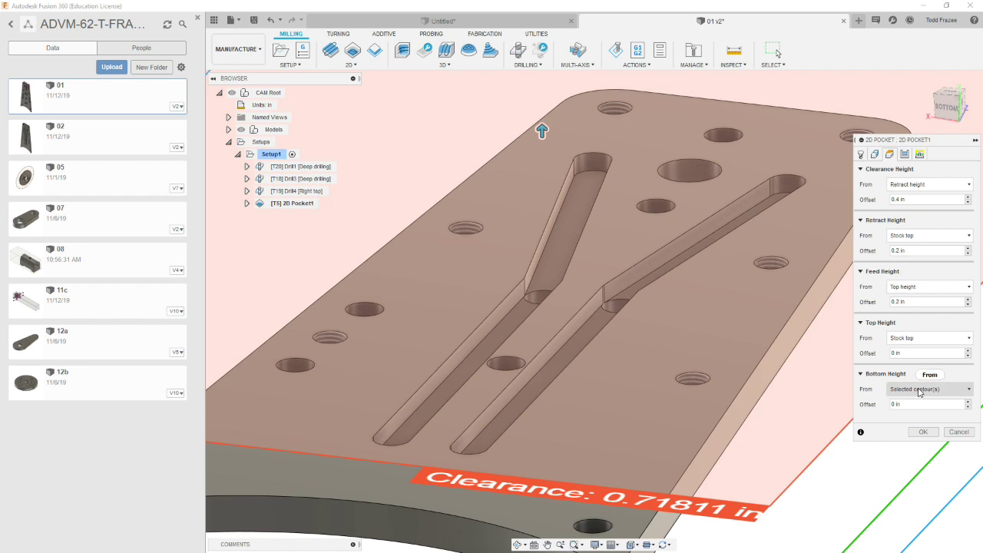
{"action": "left_click", "coordinate": [971, 390]}
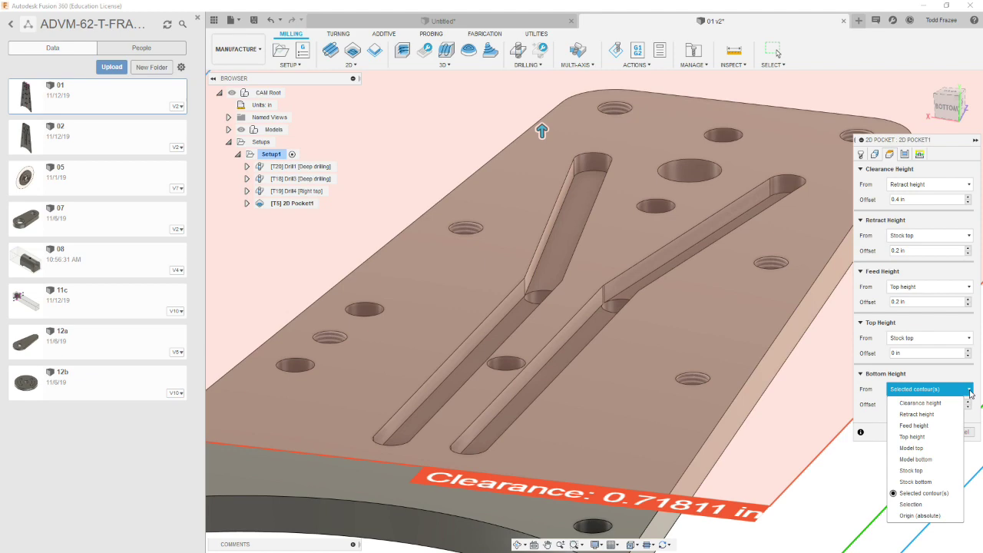
{"action": "left_click", "coordinate": [907, 505]}
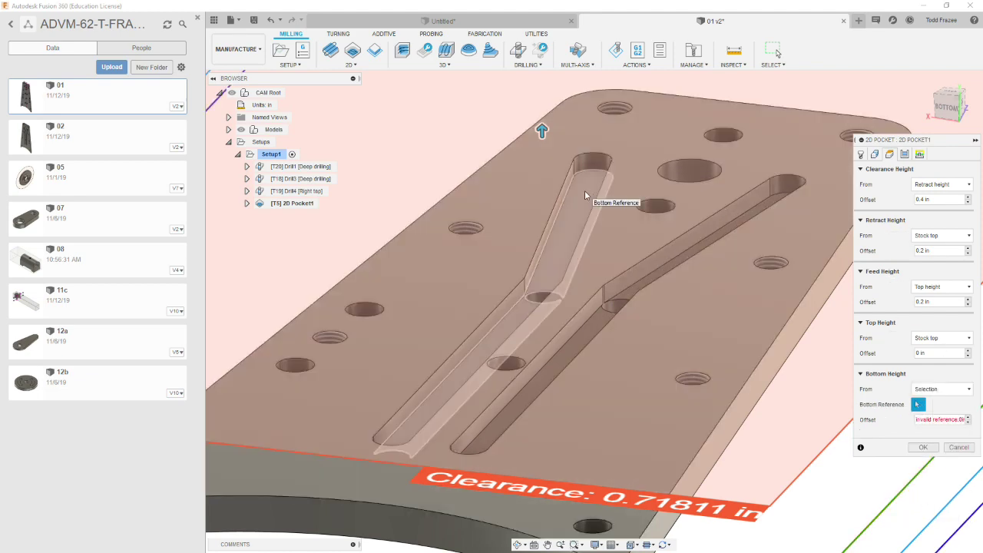
{"action": "left_click", "coordinate": [584, 191]}
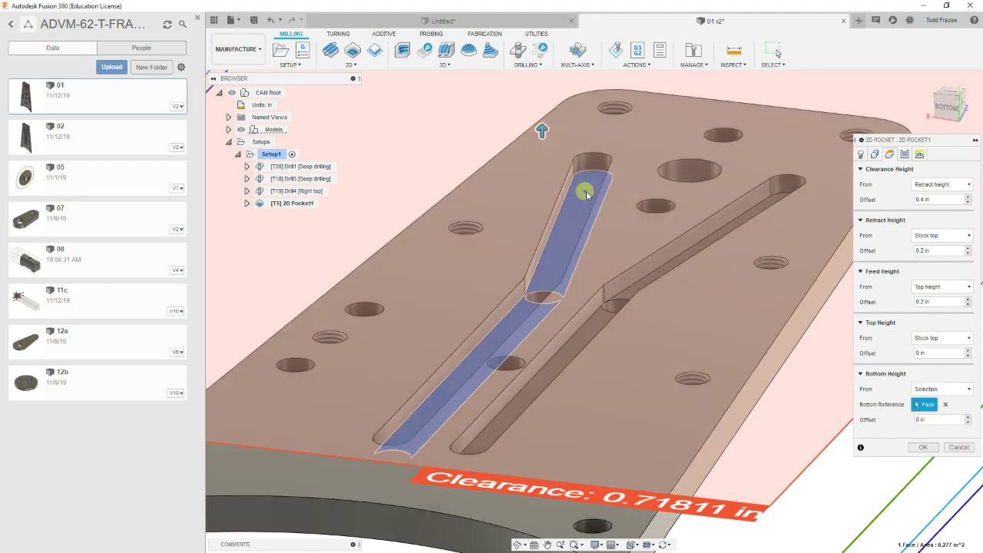
{"action": "mouse_move", "coordinate": [674, 228]}
{"action": "middle_mouse_down", "text": "shift"}
{"action": "mouse_move", "coordinate": [697, 228]}
{"action": "mouse_move", "coordinate": [686, 225]}
{"action": "middle_mouse_up", "text": "shift"}
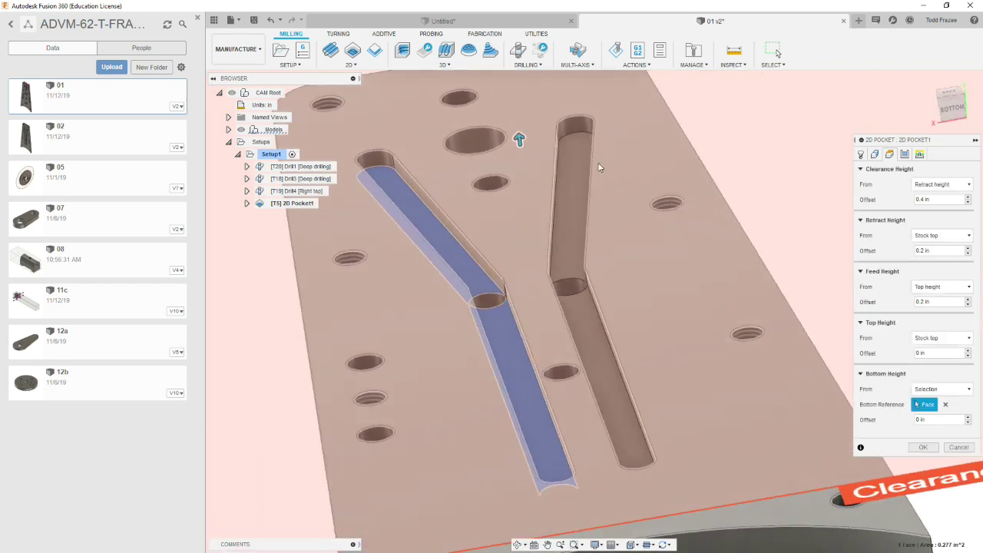
{"action": "middle_click_drag", "start_coordinate": [601, 168], "coordinate": [630, 204], "text": "shift"}
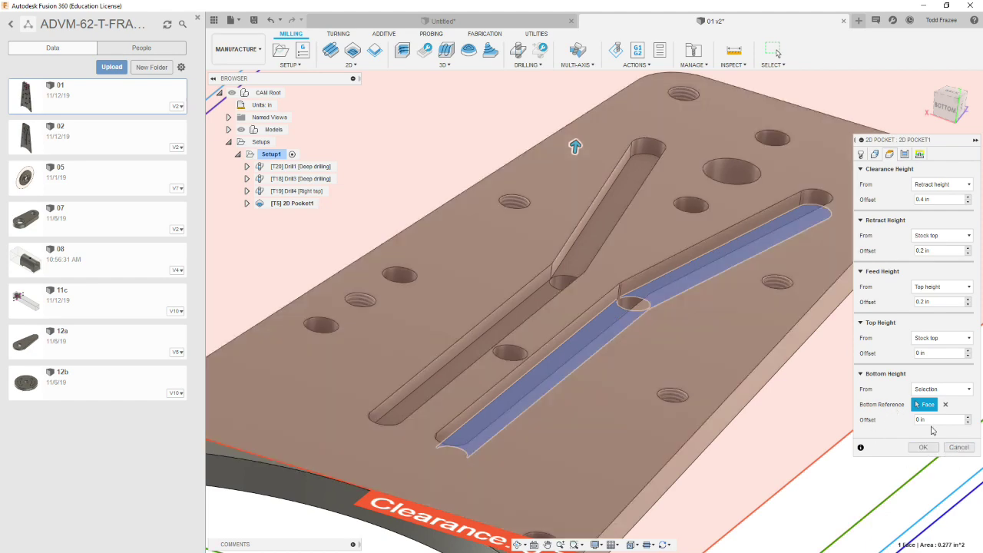
Enable one finishing pass at .005 stepover, morphed spiral machining, and Multiple Depths
{"action": "left_click", "coordinate": [905, 153]}
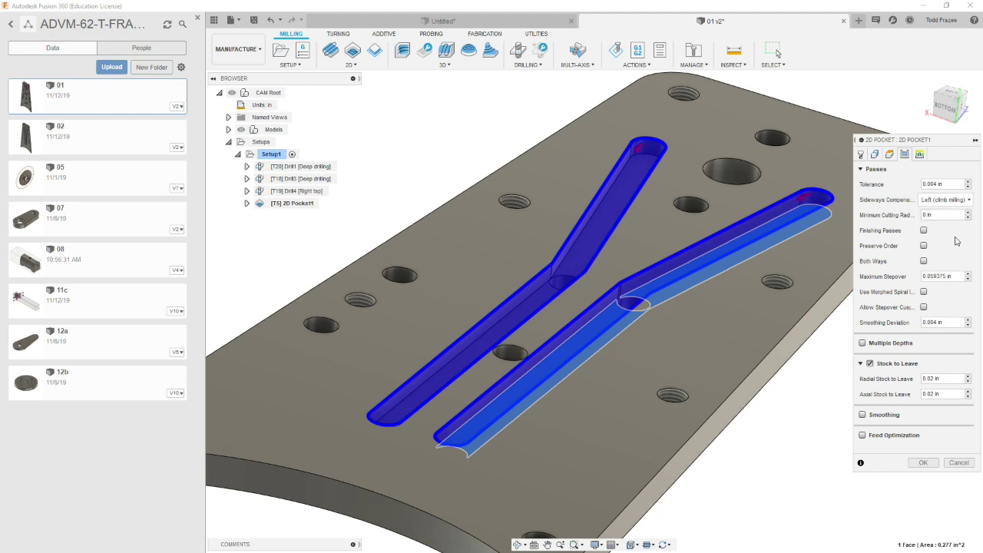
{"action": "left_click", "coordinate": [924, 231]}
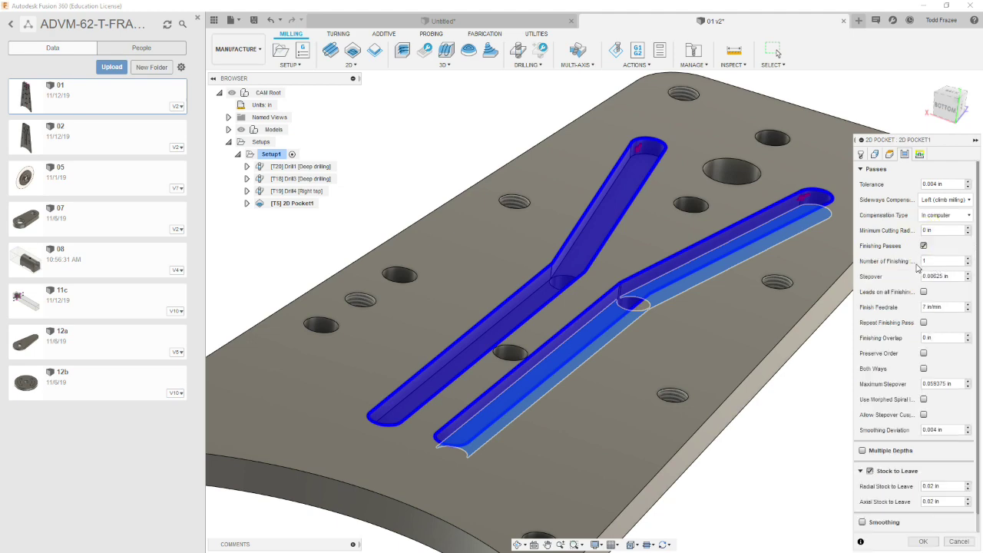
{"action": "left_click", "coordinate": [950, 277]}
{"action": "type", "text": "005"}
{"action": "scroll", "coordinate": [922, 290], "scroll_direction": "down", "scroll_amount": 1}
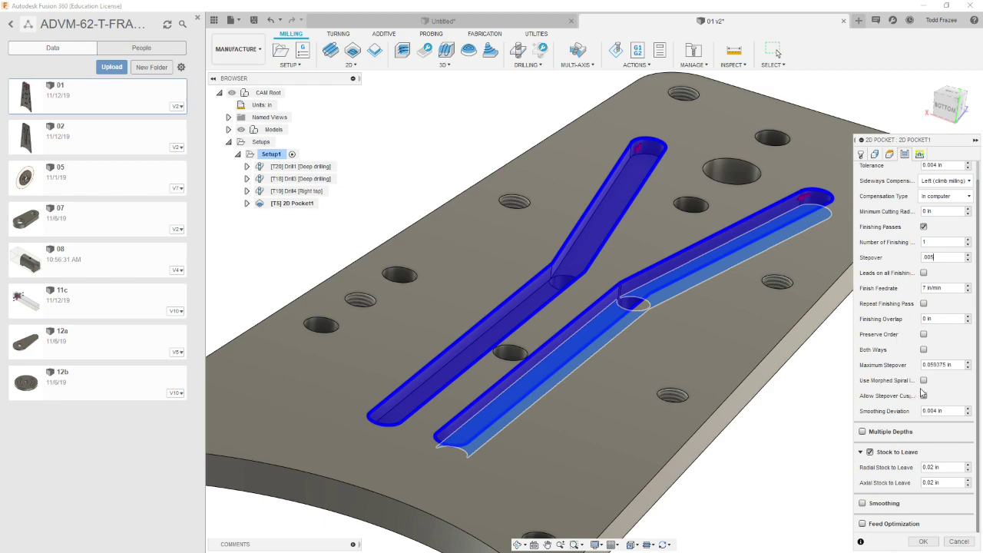
{"action": "left_click", "coordinate": [925, 380]}
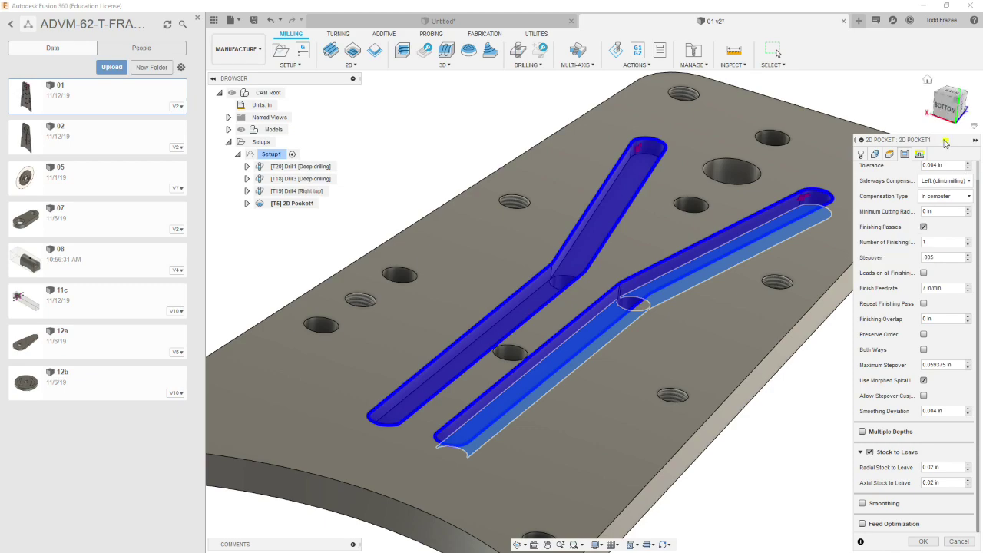
{"action": "left_click_drag", "start_coordinate": [948, 141], "coordinate": [922, 80]}
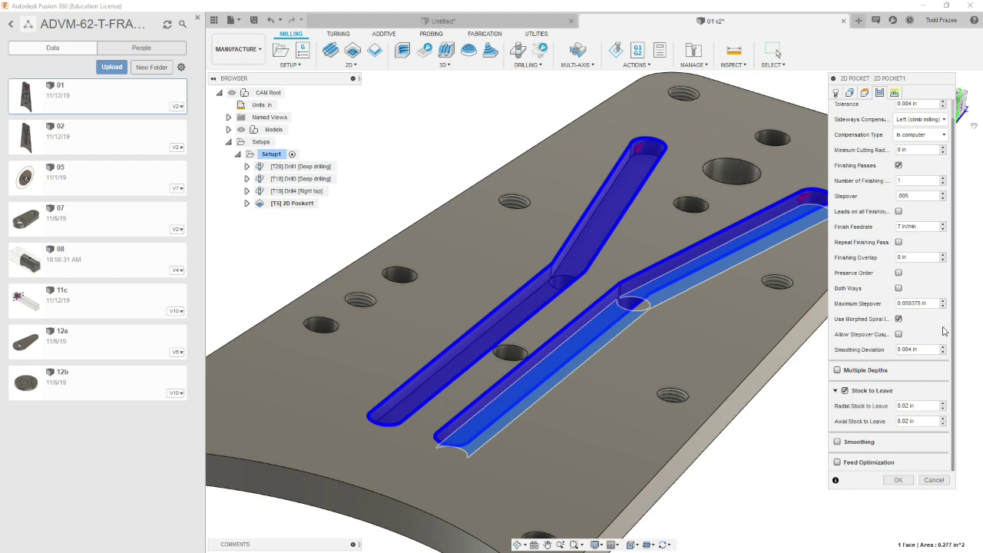
{"action": "left_click", "coordinate": [838, 371]}
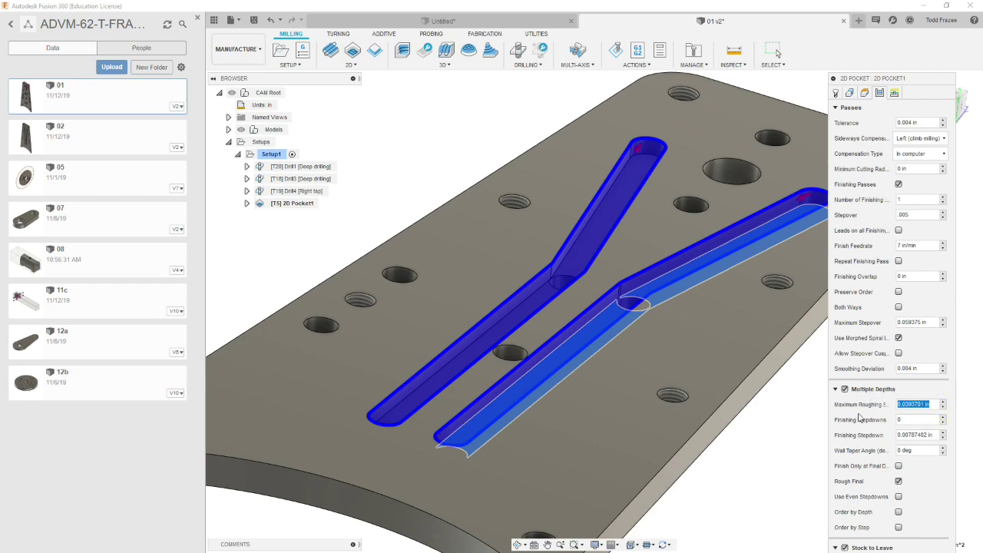
Use .02 maximum roughing stepdown, one .005 finishing stepdown, finishing only at final depth
{"action": "key", "text": "BackSpace"}
{"action": "left_click", "coordinate": [902, 419]}
{"action": "left_click", "coordinate": [936, 435]}
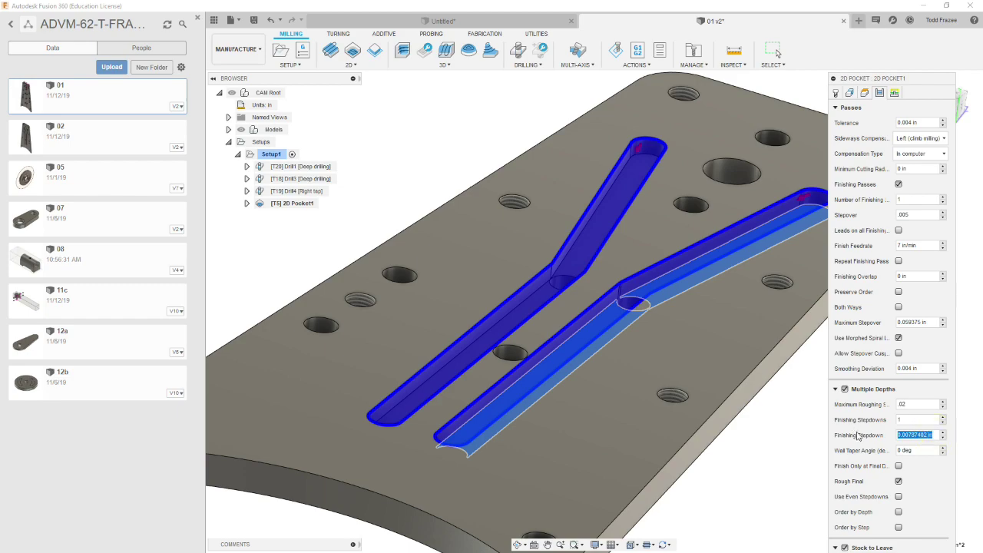
{"action": "type", "text": ".005"}
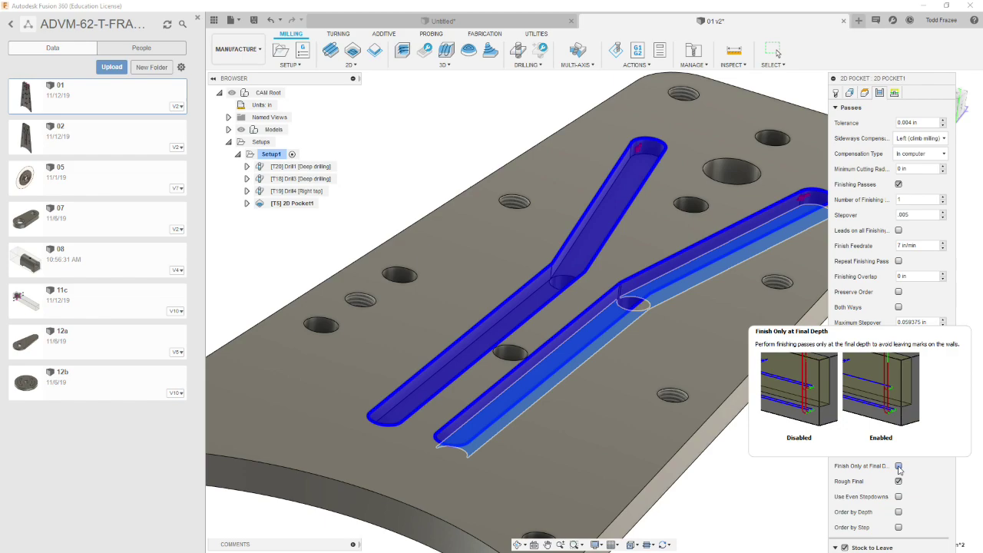
{"action": "left_click", "coordinate": [898, 467]}
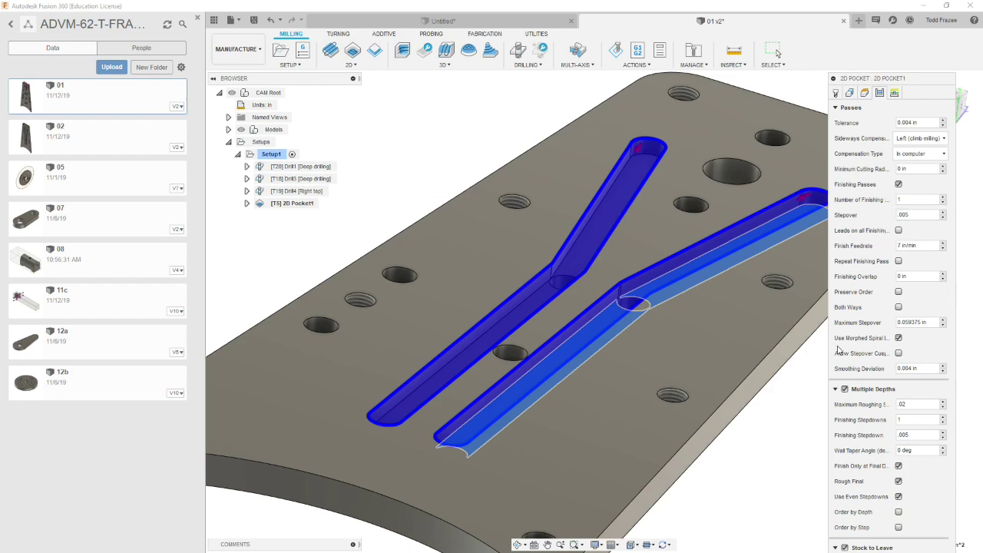
{"action": "left_click", "coordinate": [837, 390]}
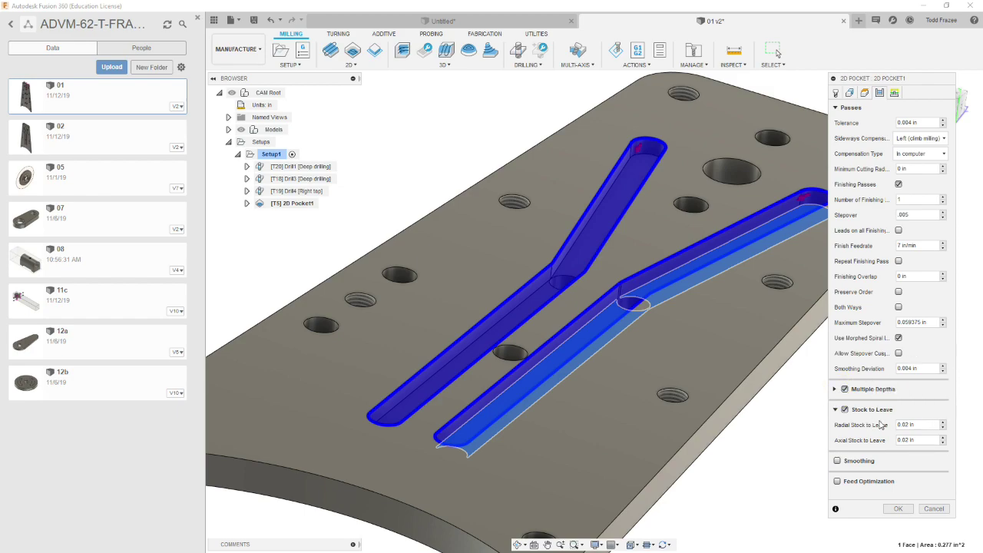
Set radial stock to leave to 0, disable Stock to Leave, enable Smoothing, choose Wear compensation
{"action": "left_click", "coordinate": [906, 425]}
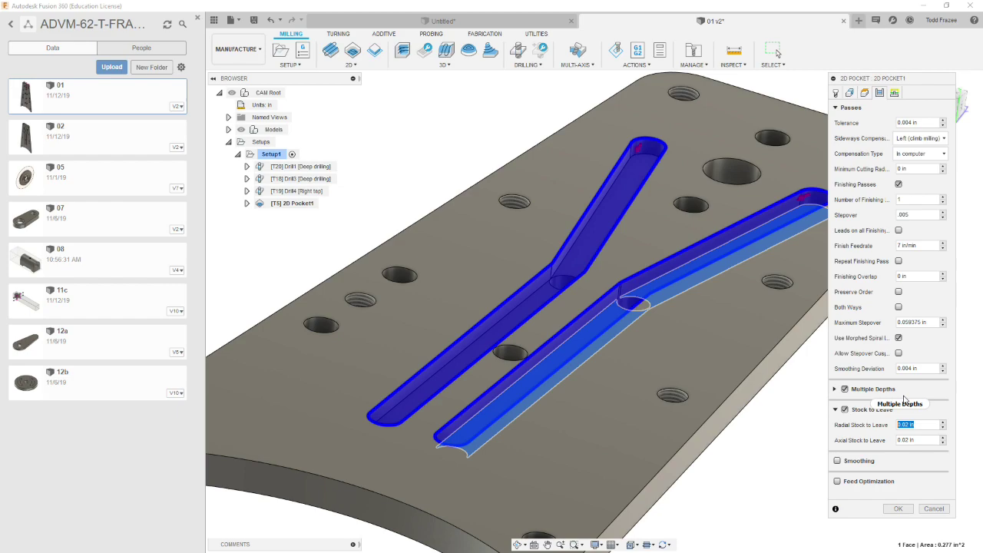
{"action": "type", "text": "0"}
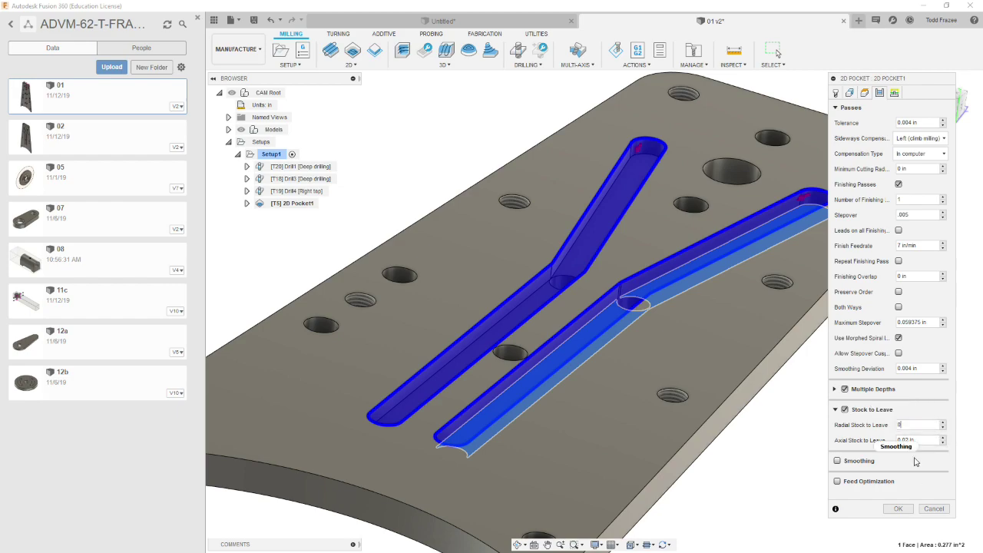
{"action": "left_click", "coordinate": [838, 410]}
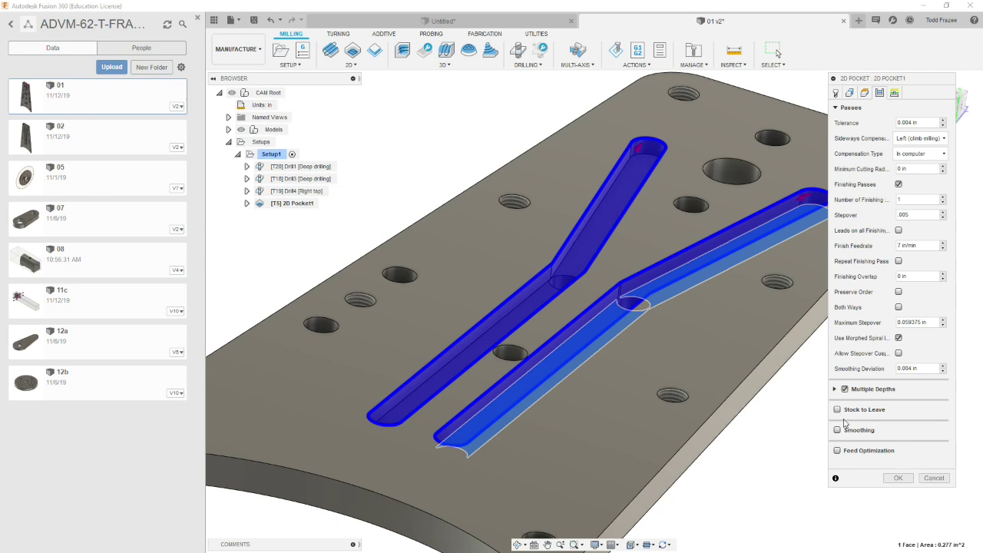
{"action": "left_click", "coordinate": [838, 430]}
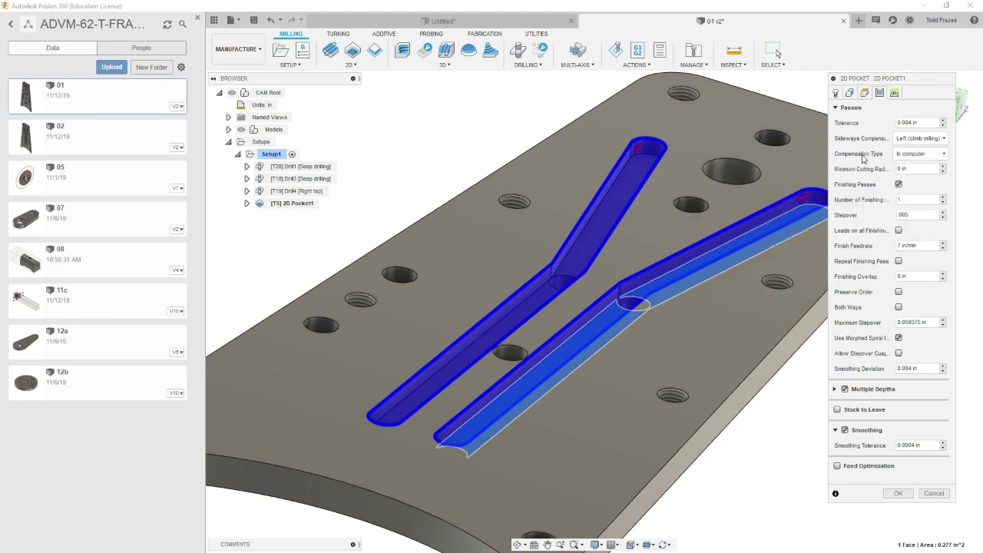
{"action": "left_click", "coordinate": [946, 155]}
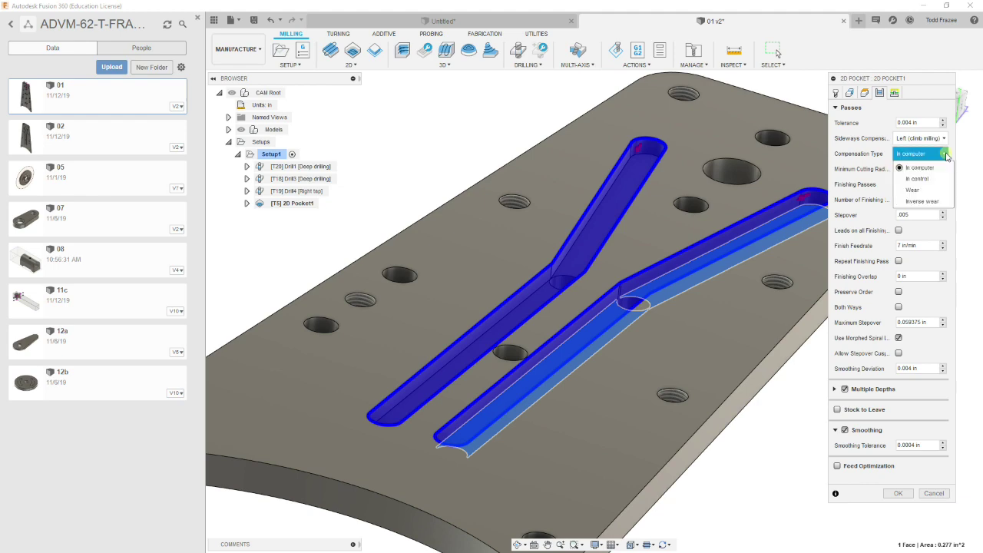
{"action": "left_click", "coordinate": [920, 190]}
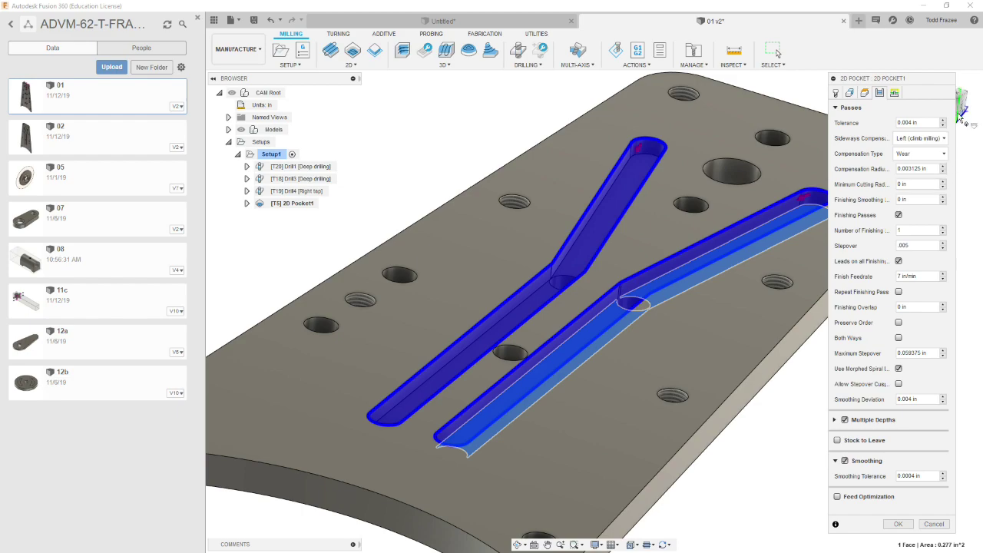
Set vertical lead-in radius to 0, Zig-zag ramp type, and ramp clearance height .01 in
{"action": "left_click", "coordinate": [895, 93]}
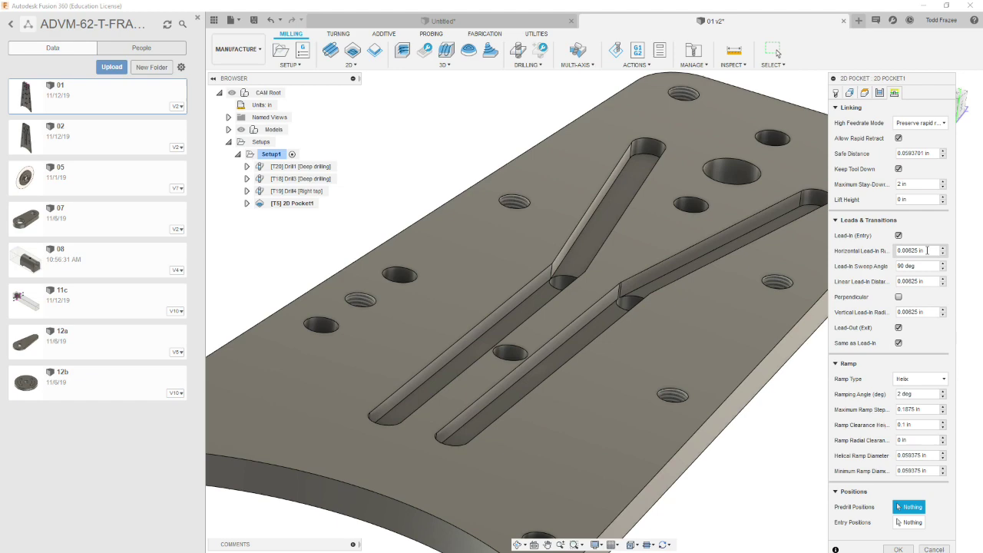
{"action": "left_click", "coordinate": [918, 312]}
{"action": "type", "text": "0"}
{"action": "left_click", "coordinate": [945, 380]}
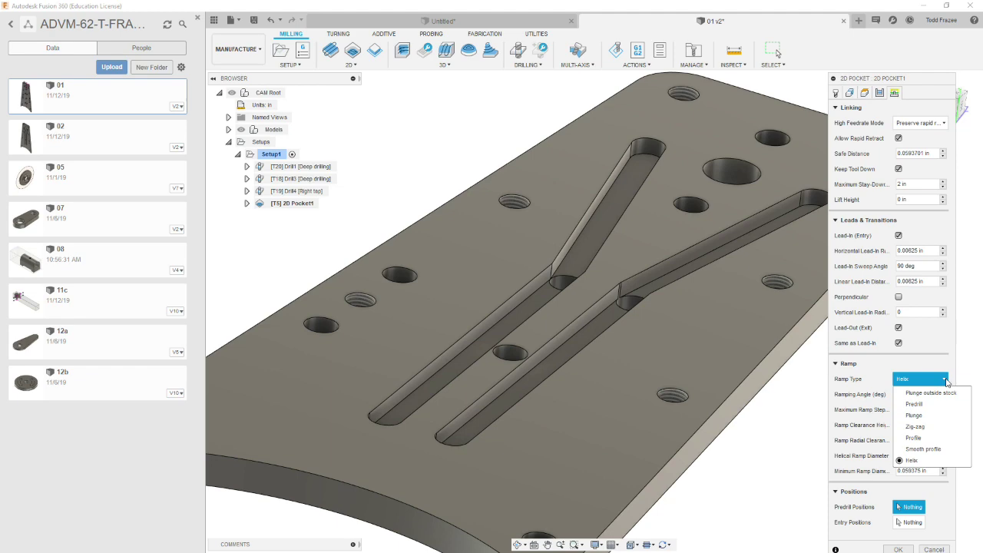
{"action": "left_click", "coordinate": [930, 428]}
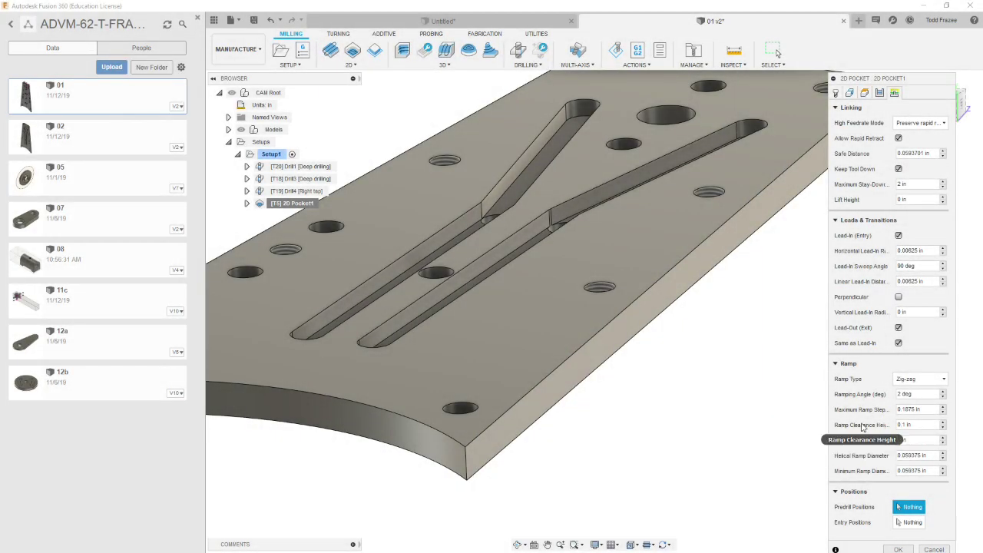
{"action": "left_click", "coordinate": [903, 425]}
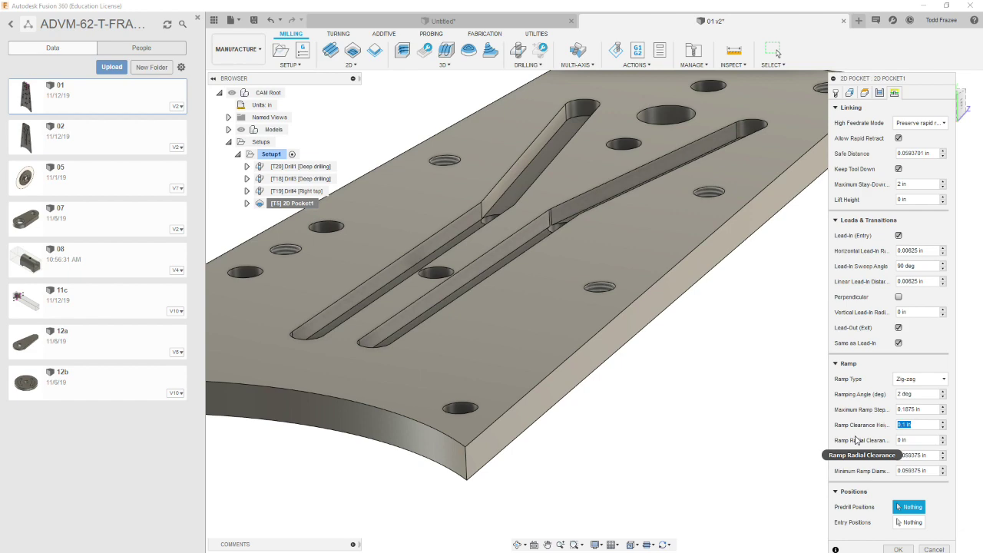
{"action": "type", "text": "01"}
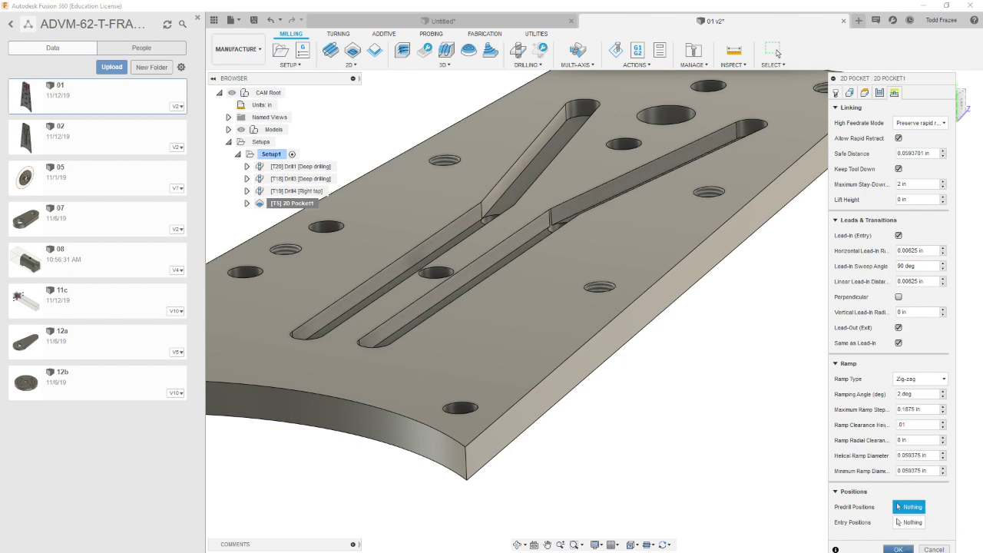
Finish Pocket1 and orbit around the slots to inspect the generated toolpaths
{"action": "left_click", "coordinate": [902, 549]}
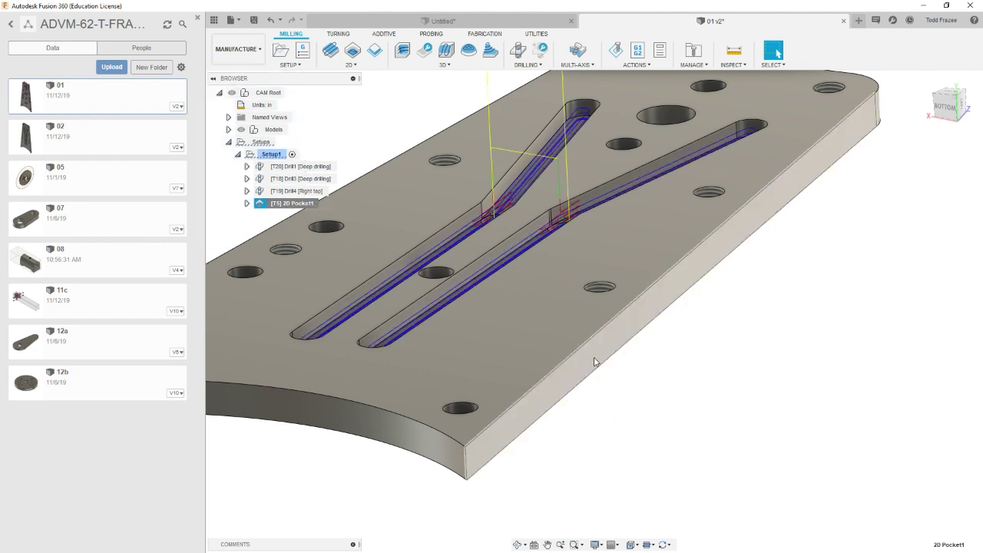
{"action": "scroll", "coordinate": [530, 223], "scroll_direction": "up", "scroll_amount": 10}
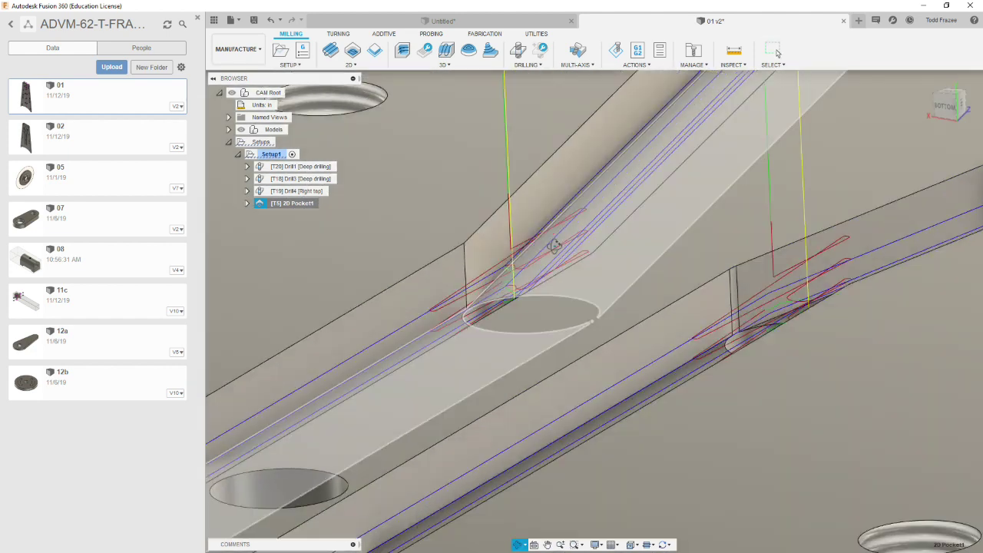
{"action": "middle_click_drag", "start_coordinate": [555, 245], "coordinate": [536, 249], "text": "shift"}
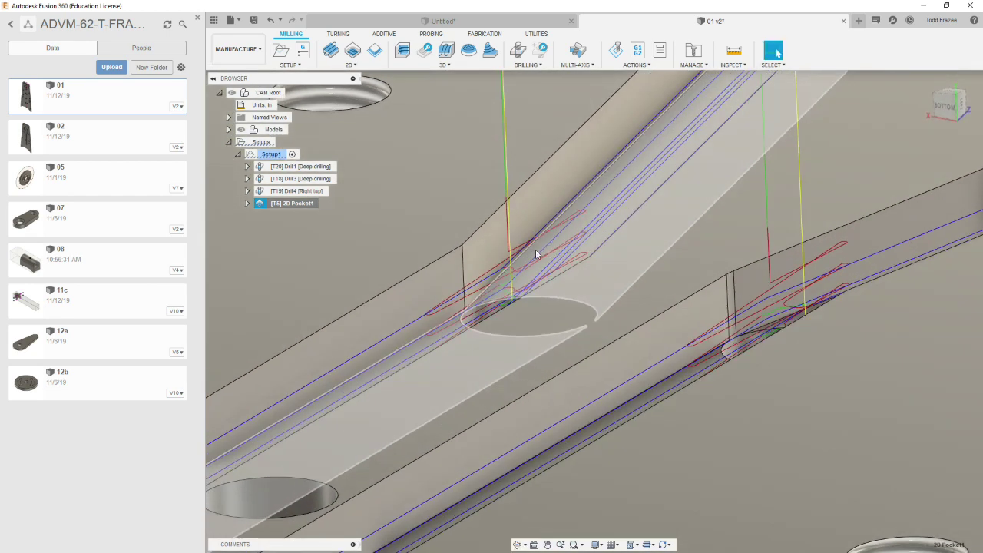
{"action": "scroll", "coordinate": [538, 282], "scroll_direction": "down", "scroll_amount": 10}
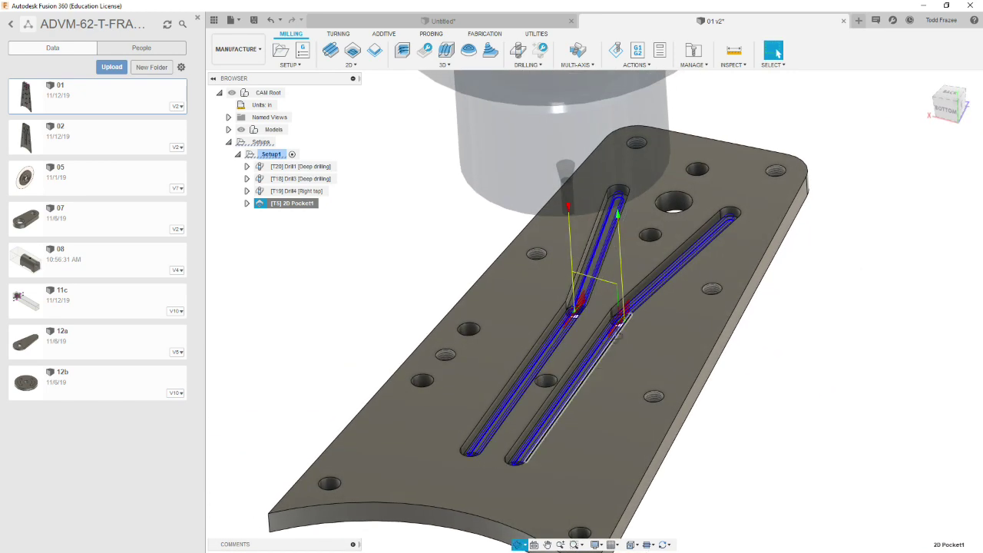
{"action": "middle_click_drag", "start_coordinate": [563, 331], "coordinate": [778, 52], "text": "shift"}
{"action": "scroll", "coordinate": [594, 327], "scroll_direction": "up", "scroll_amount": 10}
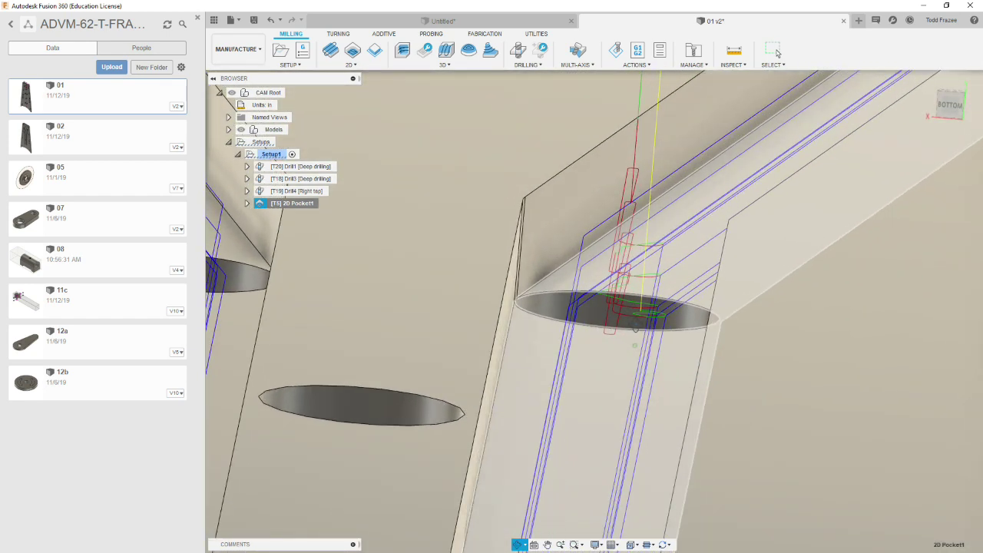
{"action": "mouse_move", "coordinate": [635, 329]}
{"action": "middle_mouse_down", "text": "shift"}
{"action": "mouse_move", "coordinate": [617, 325]}
{"action": "mouse_move", "coordinate": [597, 348]}
{"action": "mouse_move", "coordinate": [597, 325]}
{"action": "mouse_move", "coordinate": [617, 334]}
{"action": "middle_mouse_up", "text": "shift"}
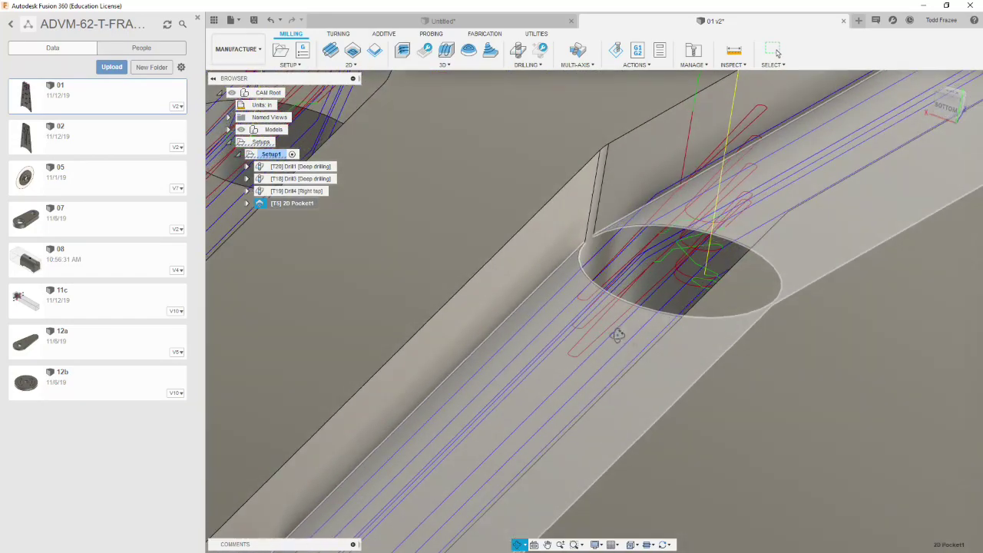
{"action": "scroll", "coordinate": [619, 335], "scroll_direction": "down", "scroll_amount": 3}
{"action": "scroll", "coordinate": [617, 340], "scroll_direction": "down", "scroll_amount": 5}
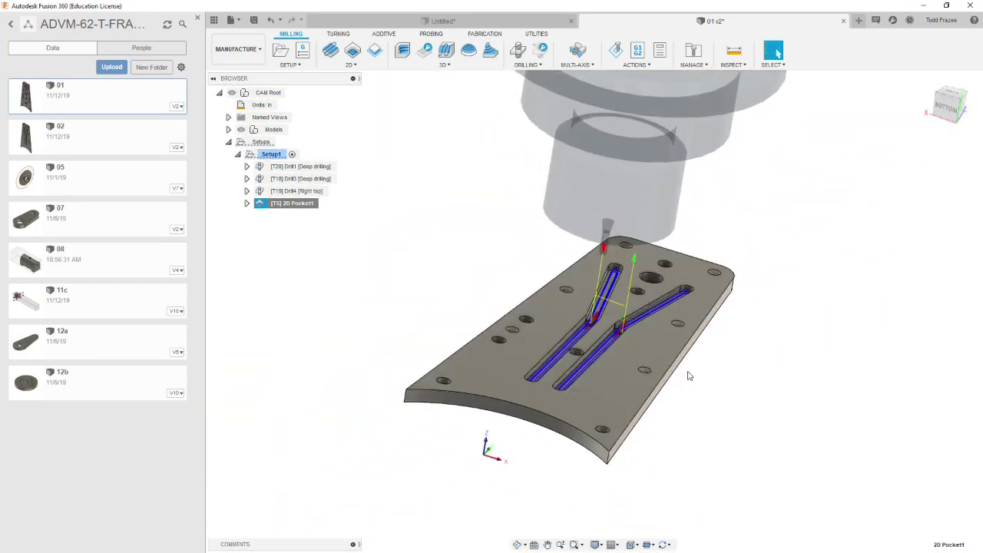
{"action": "middle_click_drag", "start_coordinate": [687, 373], "coordinate": [684, 346], "text": "shift"}
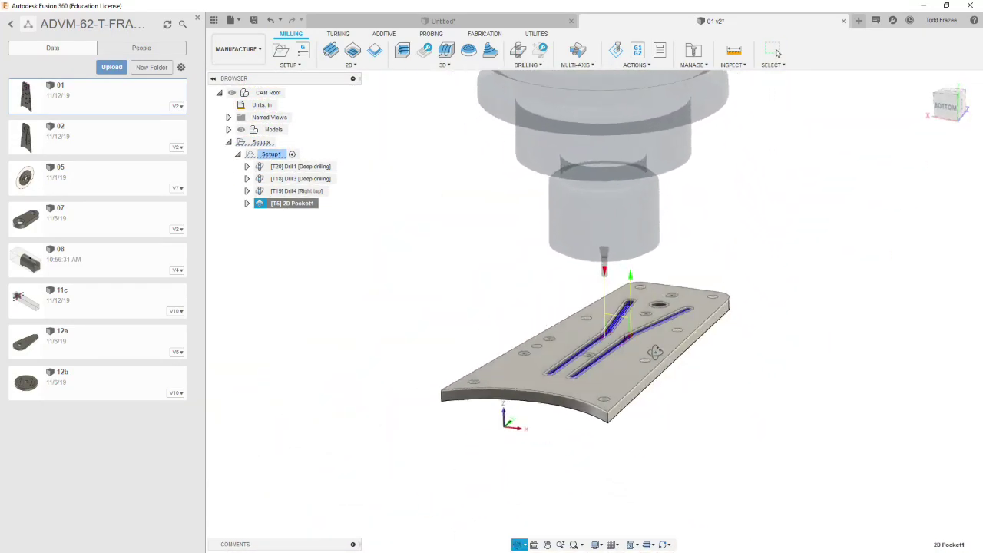
{"action": "scroll", "coordinate": [676, 364], "scroll_direction": "up", "scroll_amount": 3}
{"action": "scroll", "coordinate": [676, 364], "scroll_direction": "up", "scroll_amount": 1}
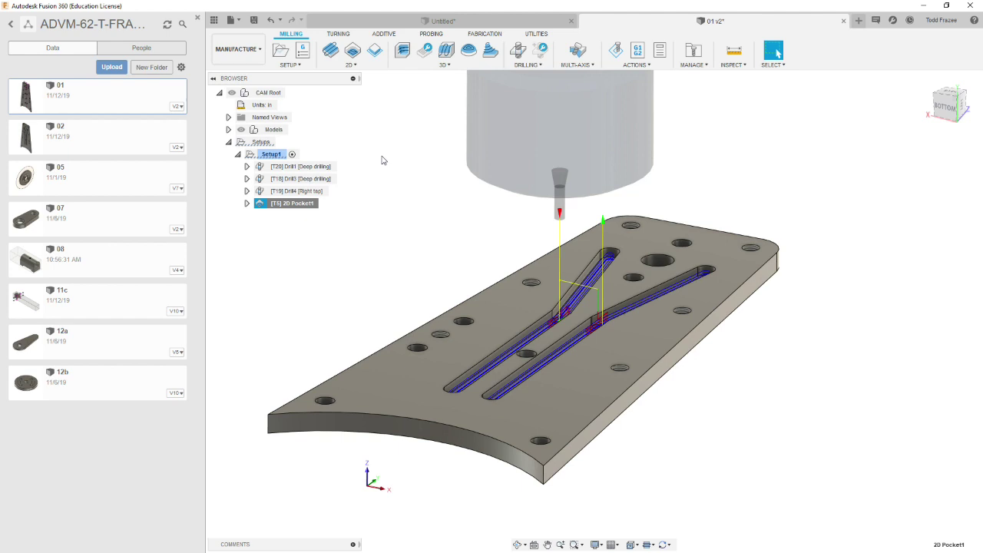
Start a 2D Contour operation and select the large hole's edge as its contour
{"action": "left_click", "coordinate": [360, 66]}
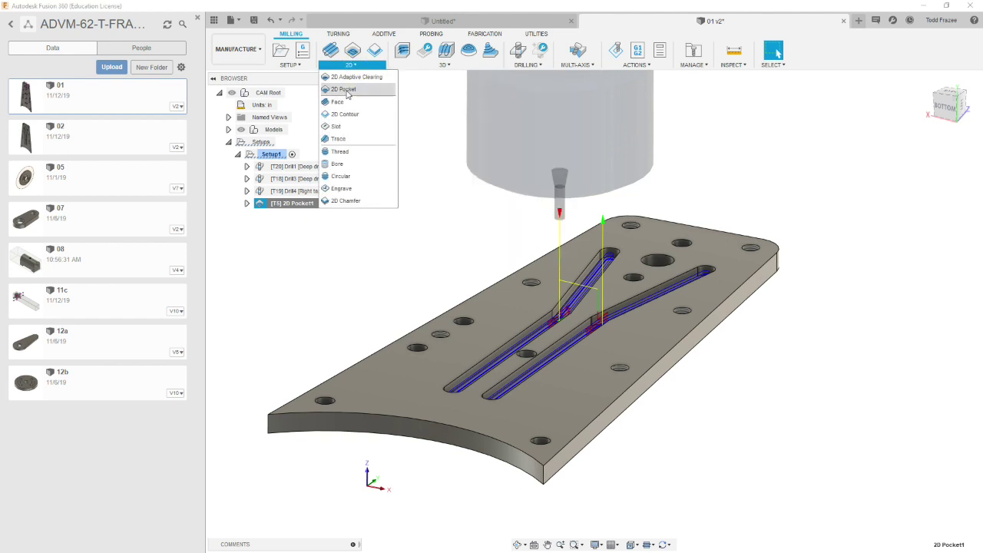
{"action": "left_click", "coordinate": [345, 114]}
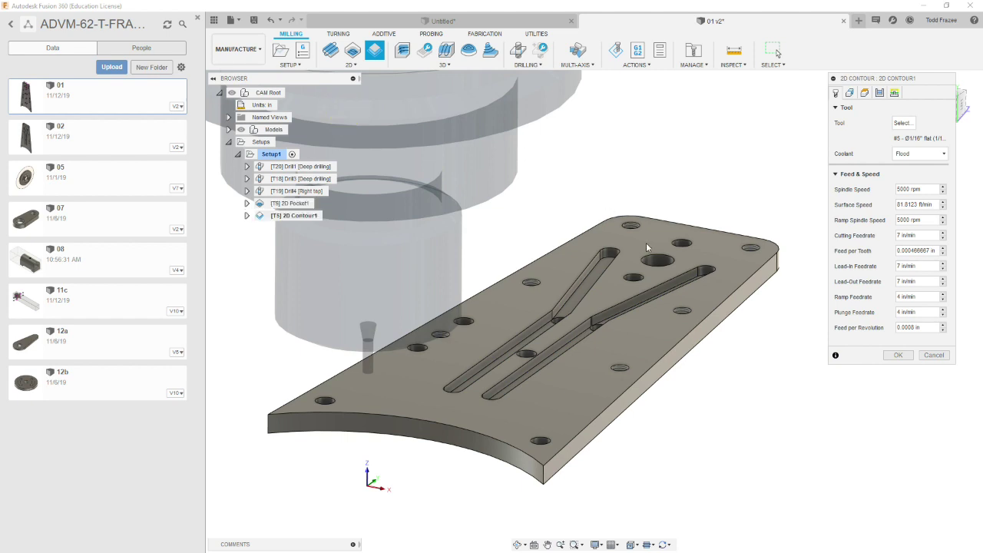
{"action": "scroll", "coordinate": [647, 248], "scroll_direction": "down", "scroll_amount": 2}
{"action": "scroll", "coordinate": [679, 256], "scroll_direction": "up", "scroll_amount": 10}
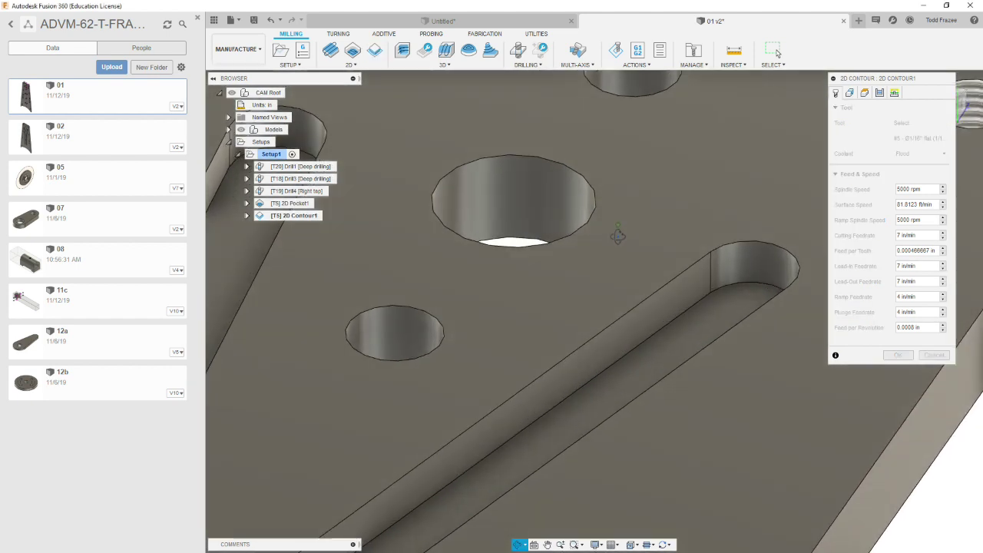
{"action": "scroll", "coordinate": [613, 245], "scroll_direction": "up", "scroll_amount": 2}
{"action": "left_click", "coordinate": [527, 205]}
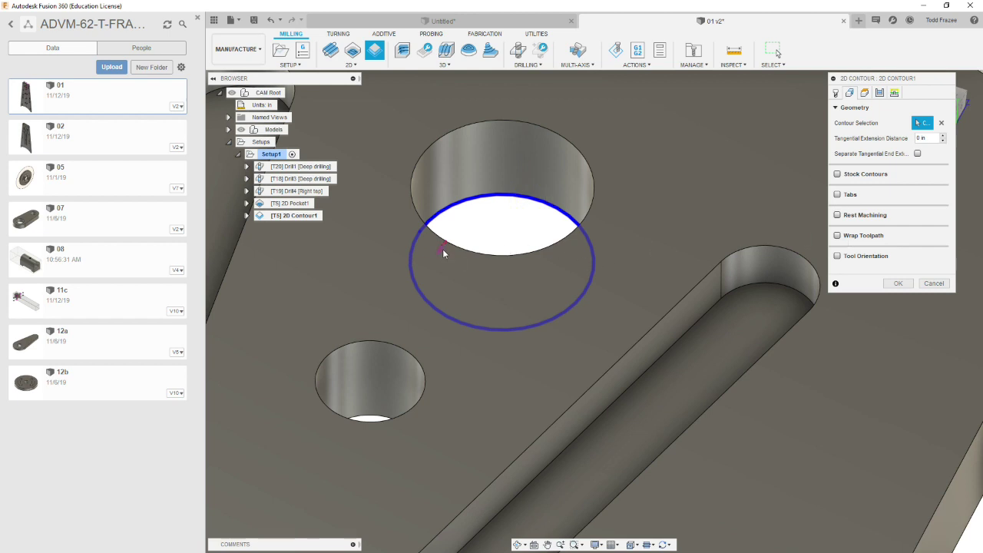
{"action": "mouse_move", "coordinate": [475, 242]}
{"action": "middle_mouse_down", "text": "shift"}
{"action": "mouse_move", "coordinate": [487, 235]}
{"action": "mouse_move", "coordinate": [485, 244]}
{"action": "middle_mouse_up", "text": "shift"}
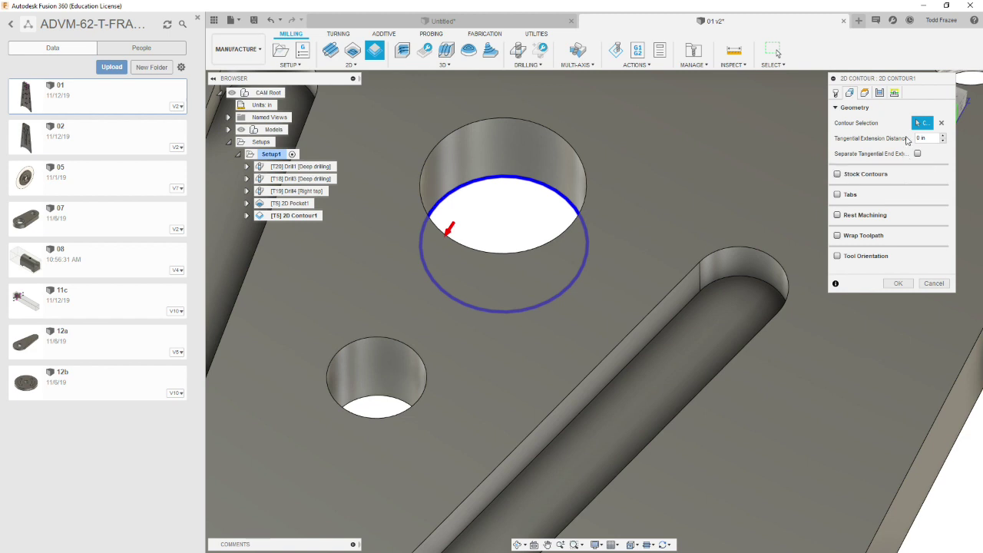
Choose tool #17, the 1/8-inch flat carbide mill from the TCOSE library
{"action": "left_click", "coordinate": [835, 93]}
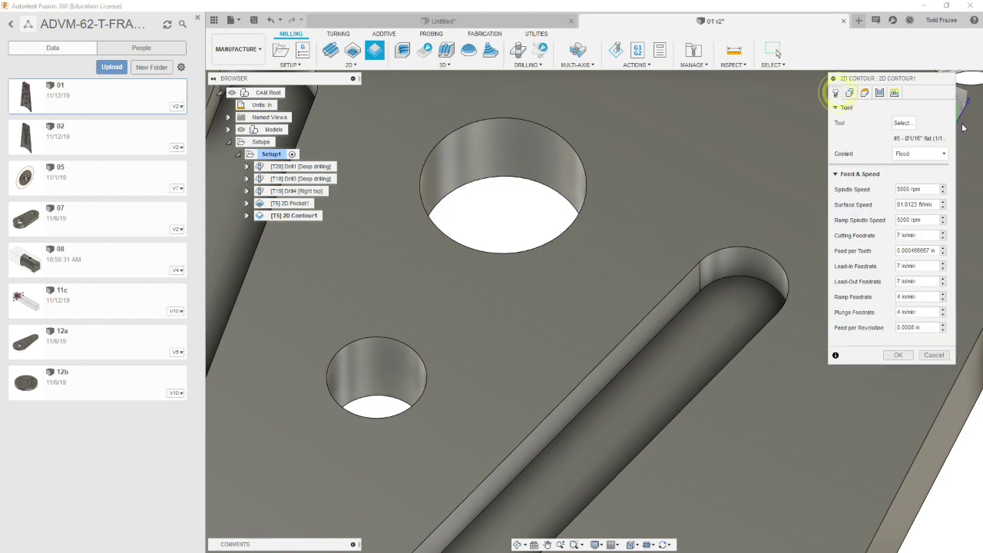
{"action": "left_click", "coordinate": [904, 124]}
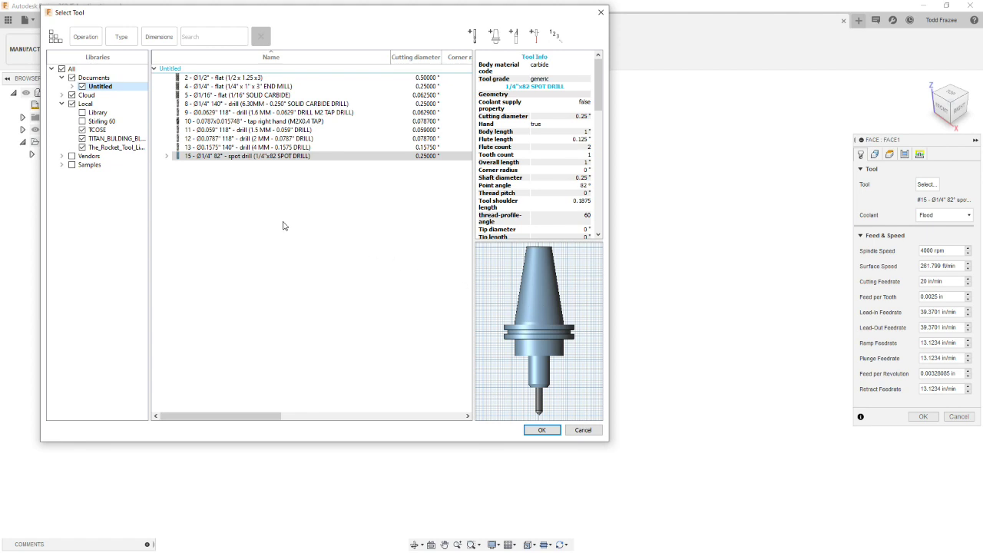
{"action": "left_click", "coordinate": [97, 130]}
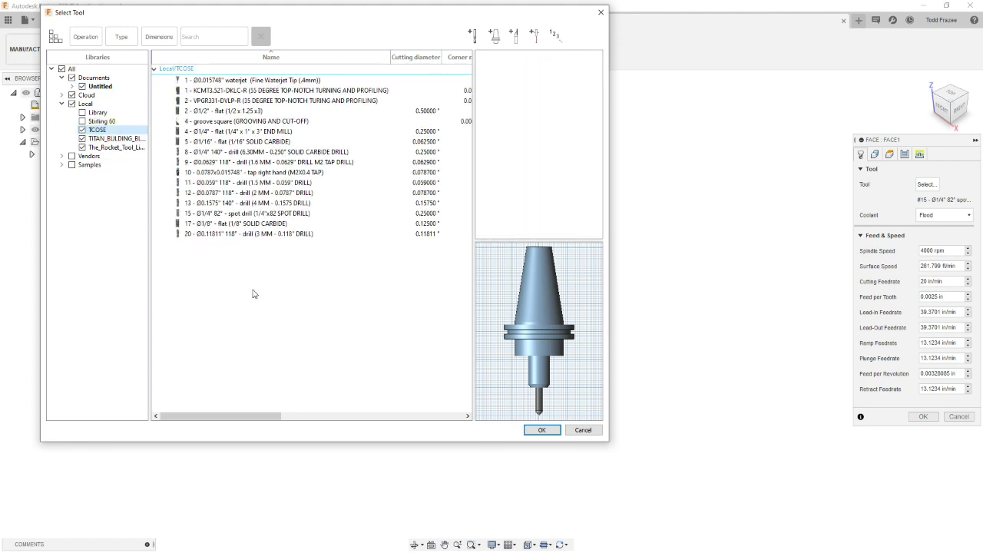
{"action": "left_click", "coordinate": [217, 224]}
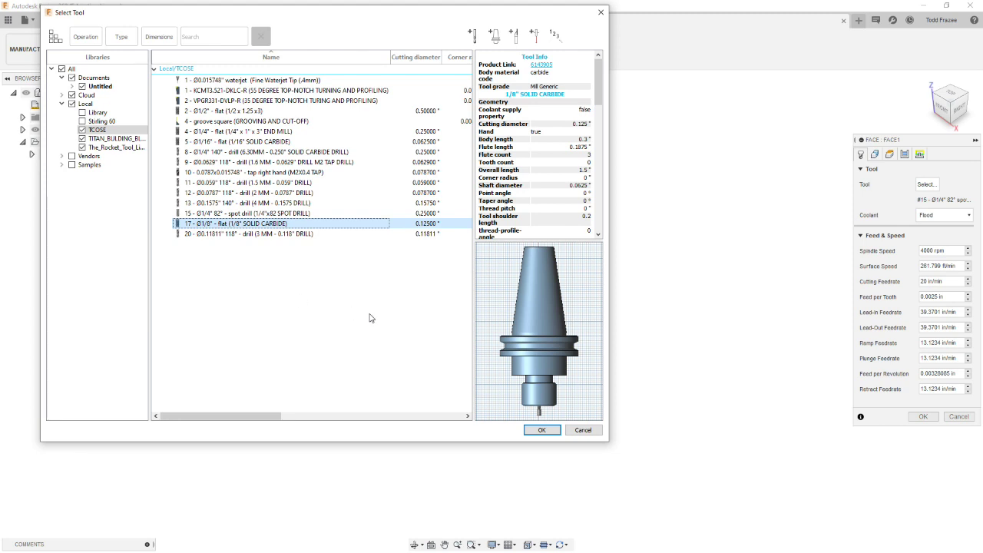
{"action": "left_click", "coordinate": [547, 433]}
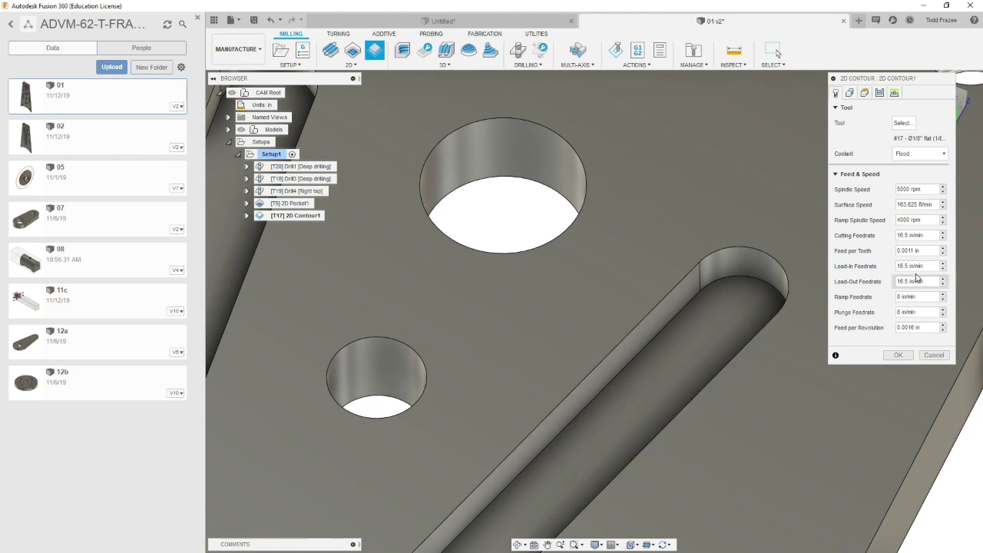
{"action": "left_click", "coordinate": [914, 220]}
Set ramp spindle speed to 5000 rpm and bottom height offset to -.01 in
{"action": "type", "text": "5000"}
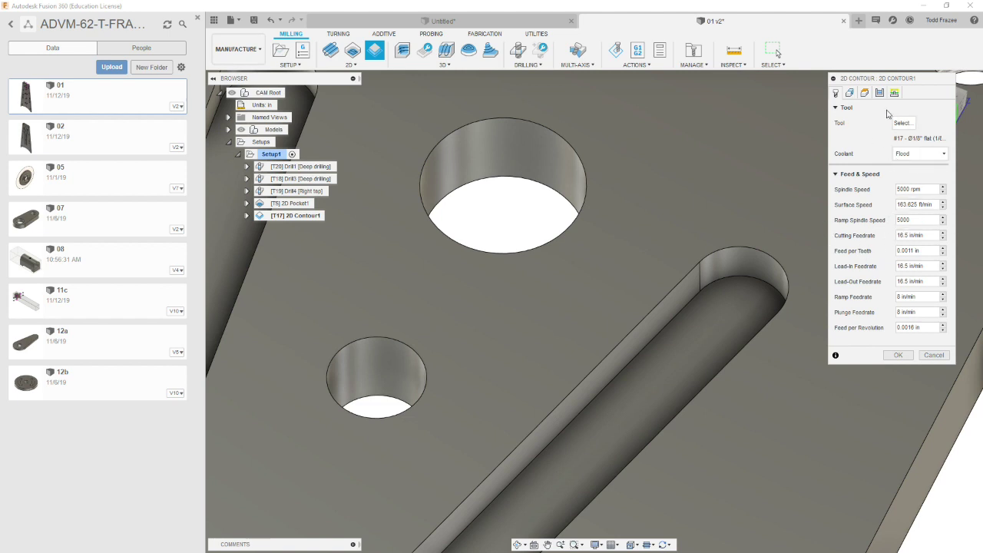
{"action": "left_click", "coordinate": [850, 93]}
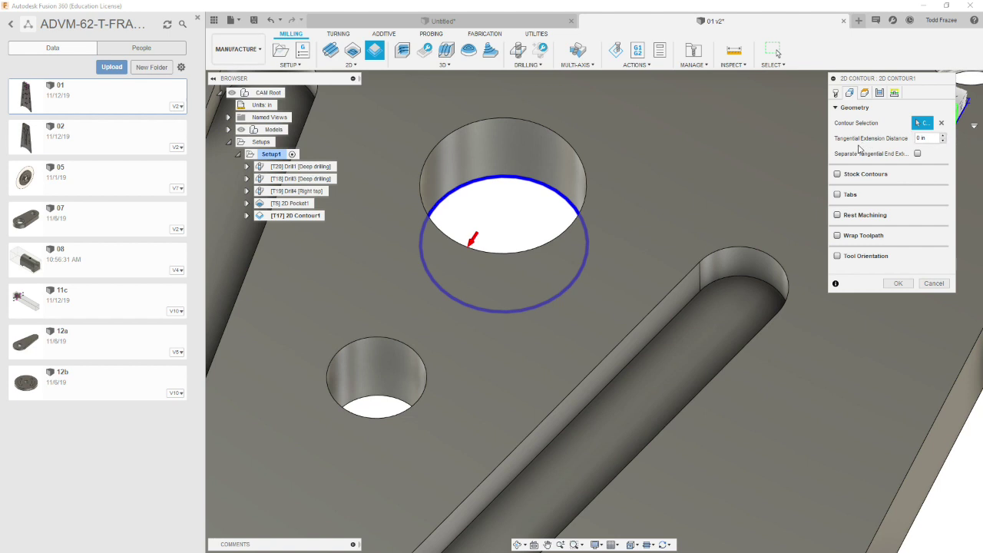
{"action": "left_click", "coordinate": [864, 92]}
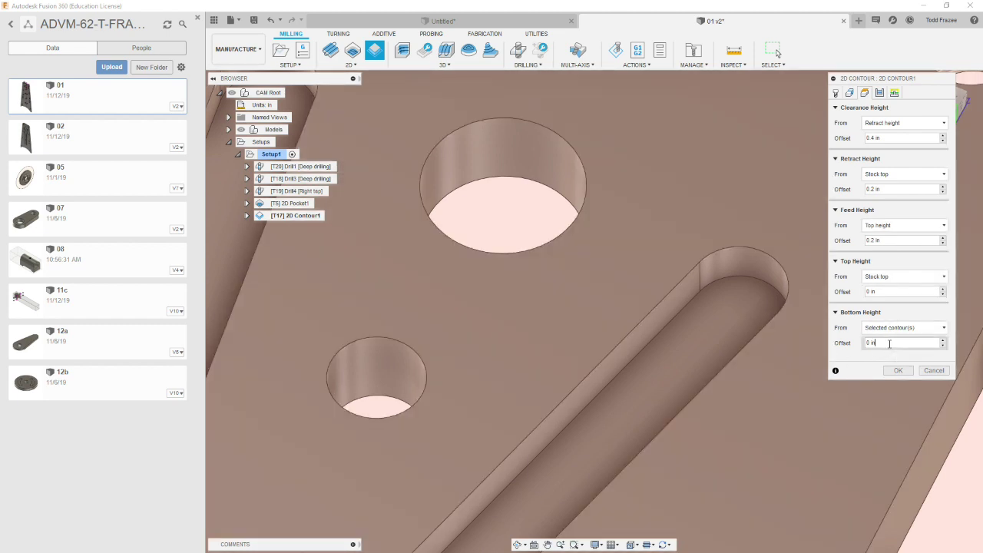
{"action": "left_click", "coordinate": [890, 343]}
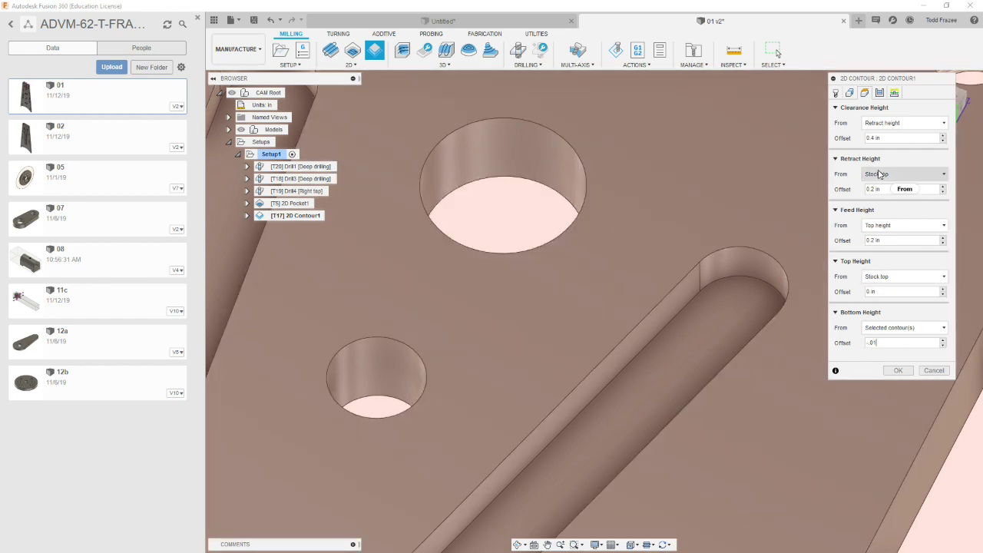
{"action": "left_click", "coordinate": [880, 92]}
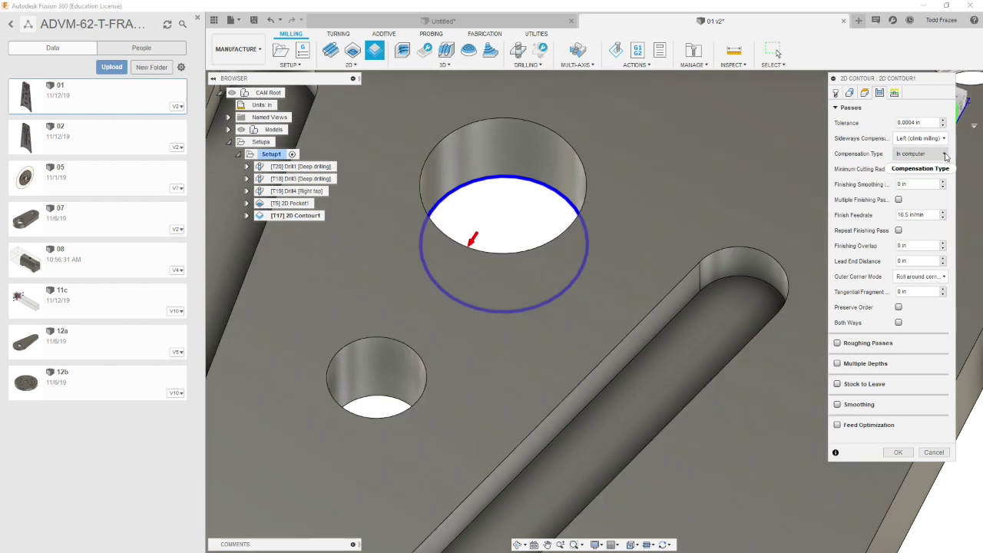
Set compensation type to Wear and enable roughing passes with .1 in maximum stepover
{"action": "left_click", "coordinate": [945, 153]}
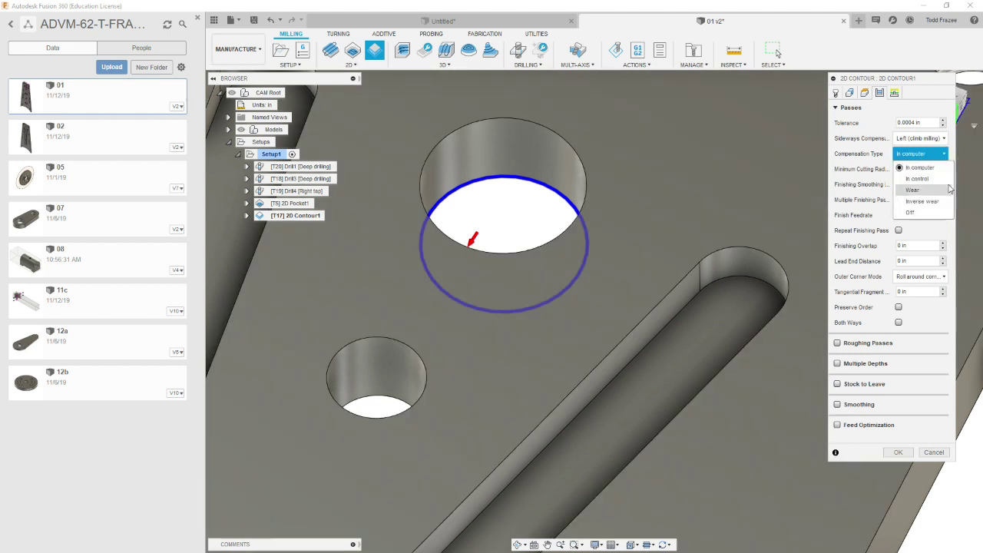
{"action": "left_click", "coordinate": [915, 190]}
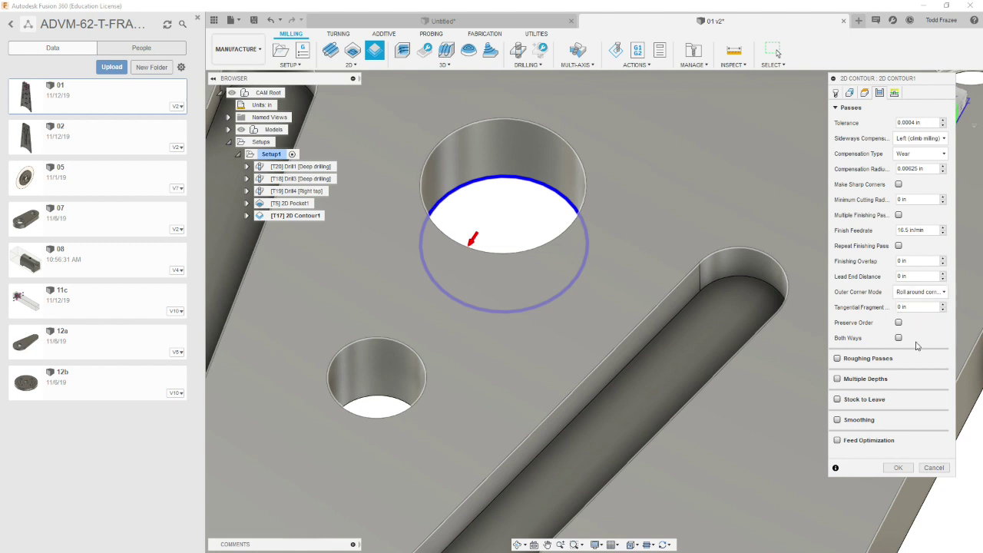
{"action": "left_click", "coordinate": [839, 358]}
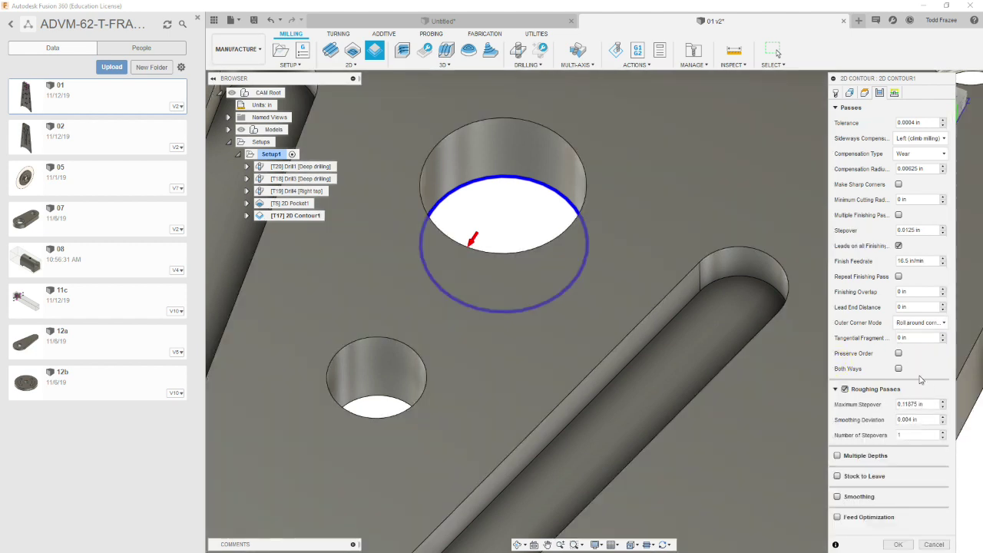
{"action": "left_click", "coordinate": [835, 412]}
{"action": "type", "text": ".1"}
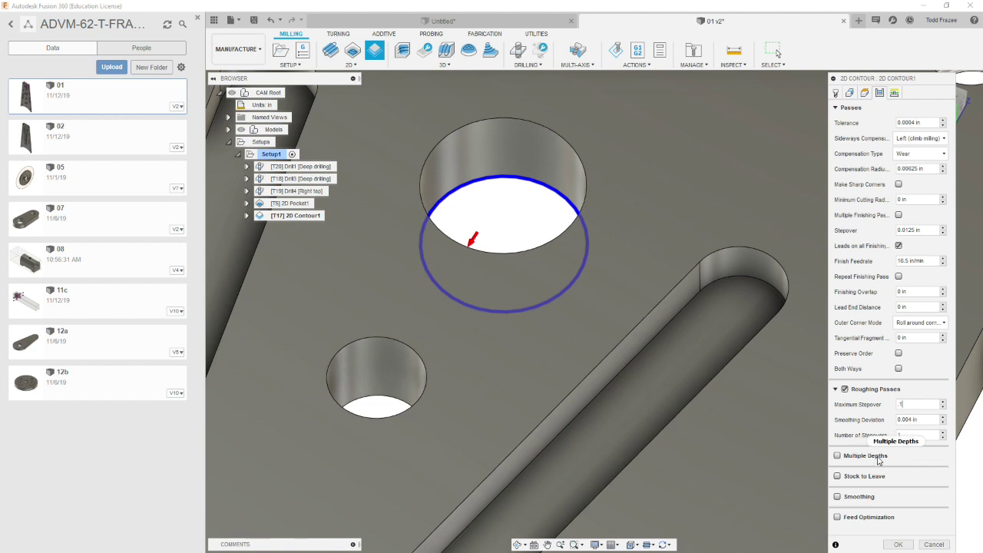
Enable multiple depths with .04 in roughing stepdown and one .01 in finishing stepdown
{"action": "left_click", "coordinate": [838, 456]}
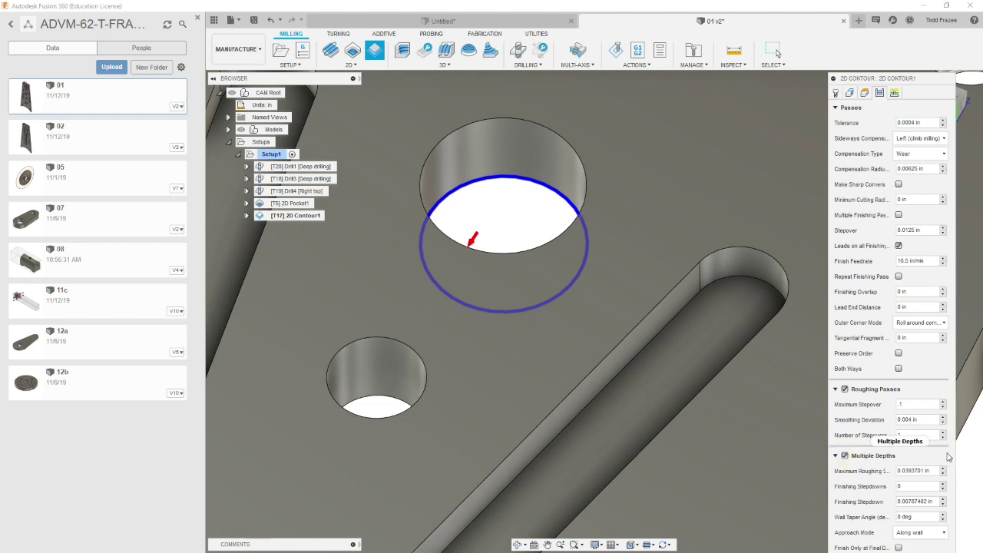
{"action": "left_click", "coordinate": [839, 390]}
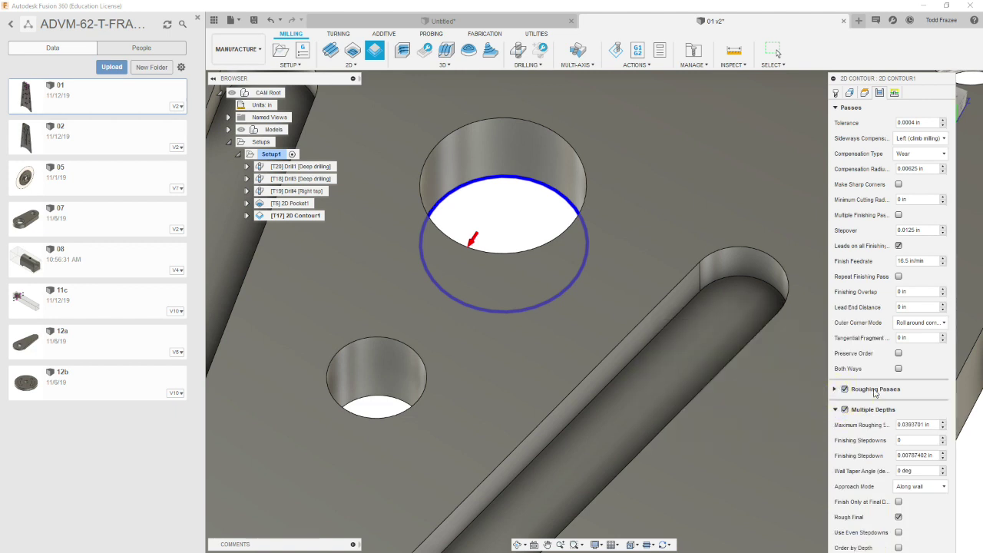
{"action": "left_click", "coordinate": [836, 108]}
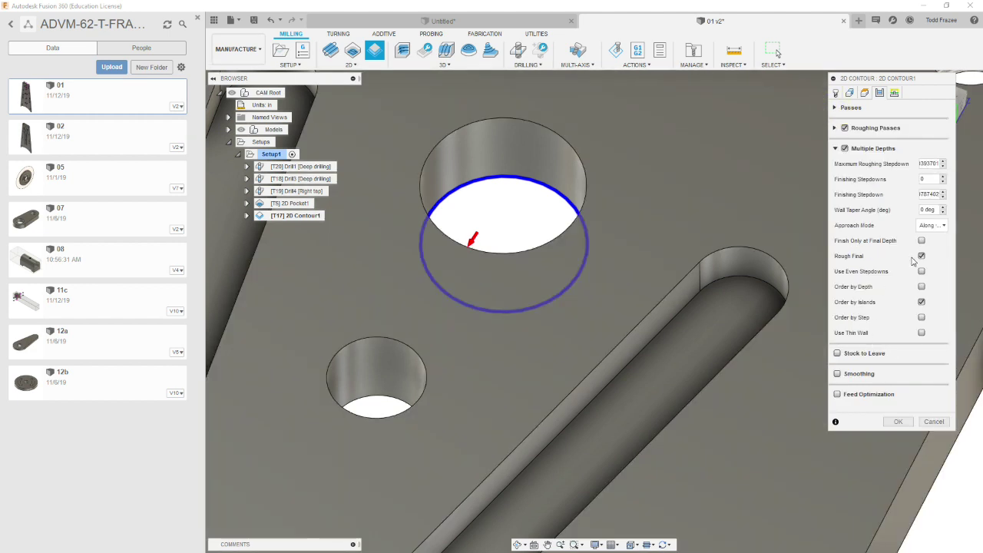
{"action": "left_click", "coordinate": [928, 164]}
{"action": "key", "text": "Home"}
{"action": "left_click", "coordinate": [923, 179]}
{"action": "left_click", "coordinate": [929, 194]}
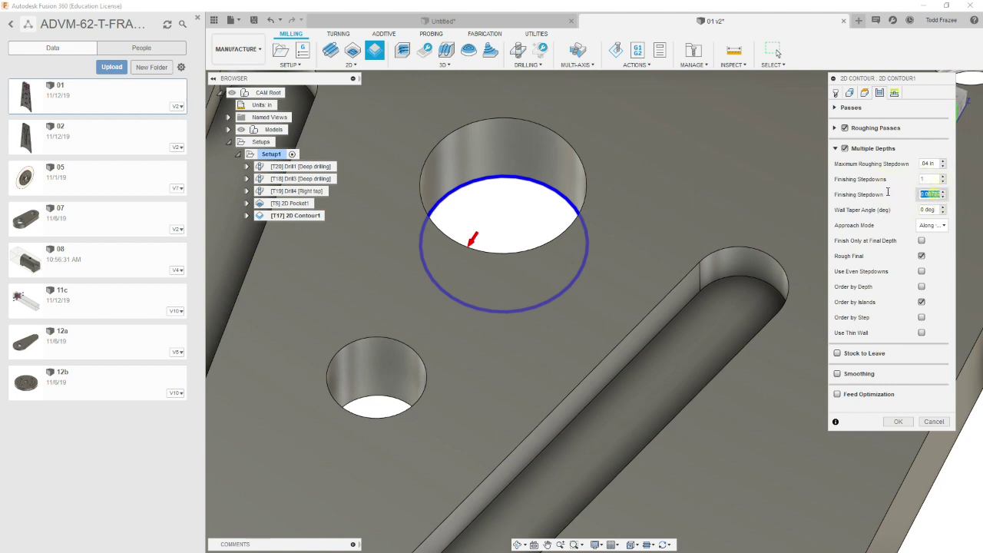
{"action": "left_click", "coordinate": [923, 195]}
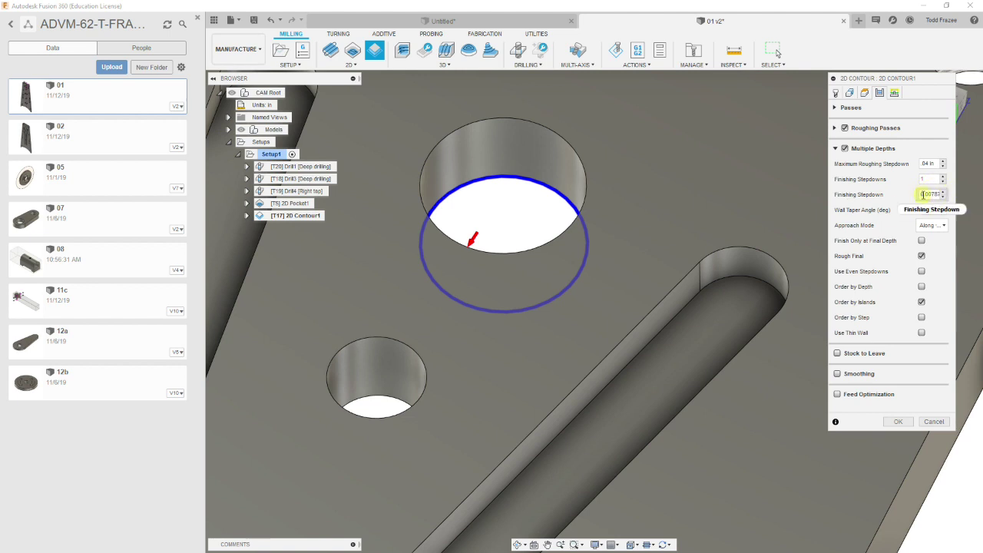
{"action": "double_click", "coordinate": [924, 194]}
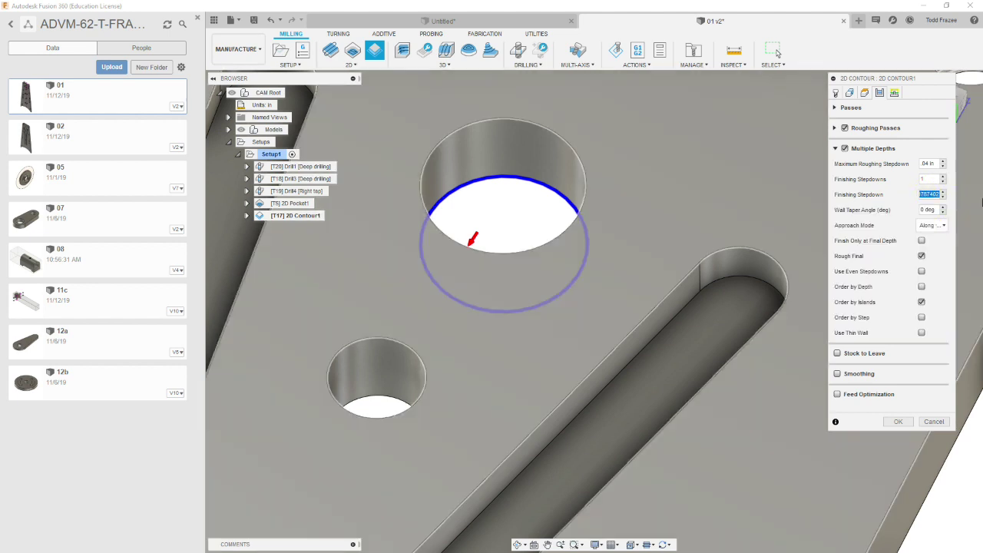
{"action": "type", "text": "0."}
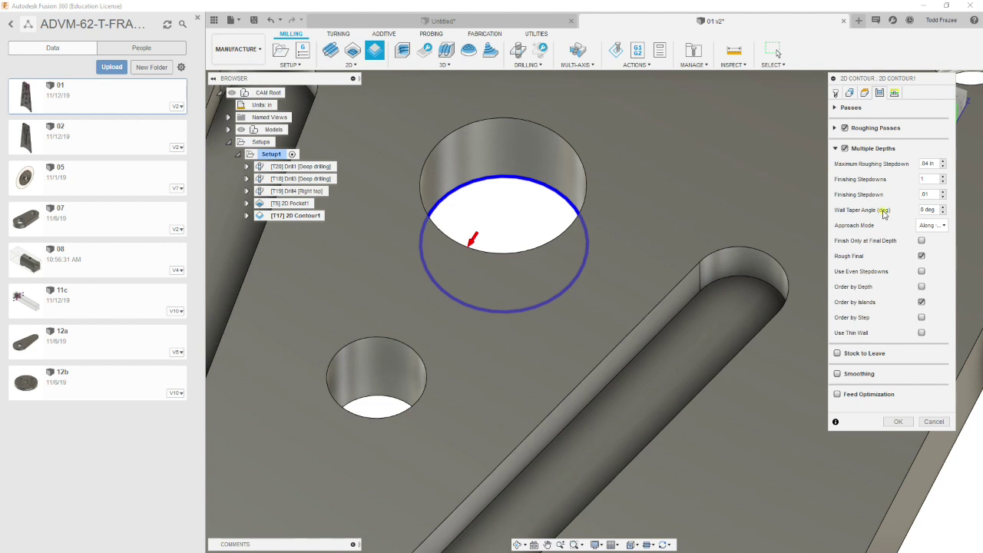
{"action": "left_click", "coordinate": [835, 109]}
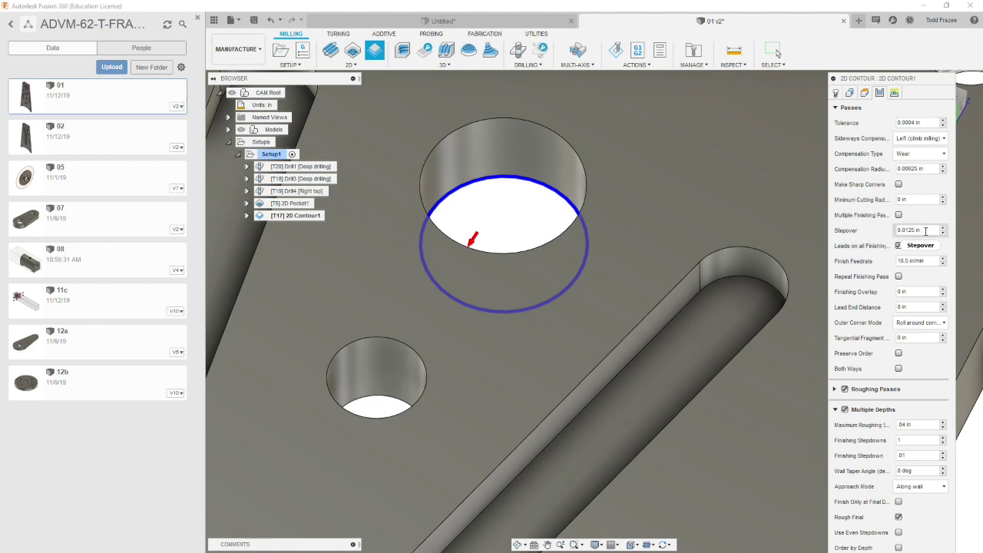
Clear the stepover, then enable Finish Only at Final Depth, Use Even Stepdowns and Smoothing
{"action": "left_click_drag", "start_coordinate": [933, 229], "coordinate": [850, 231]}
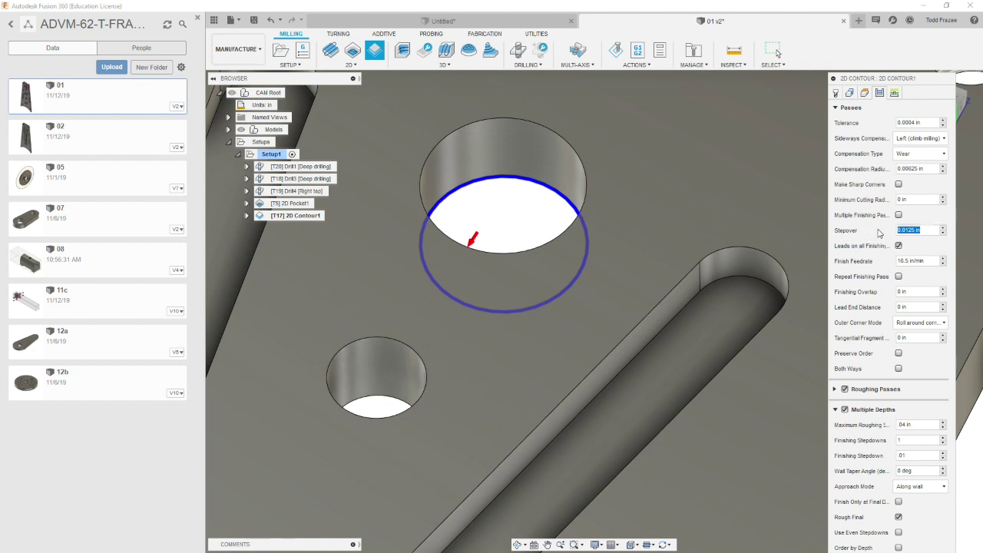
{"action": "key", "text": "BackSpace"}
{"action": "left_click", "coordinate": [836, 109]}
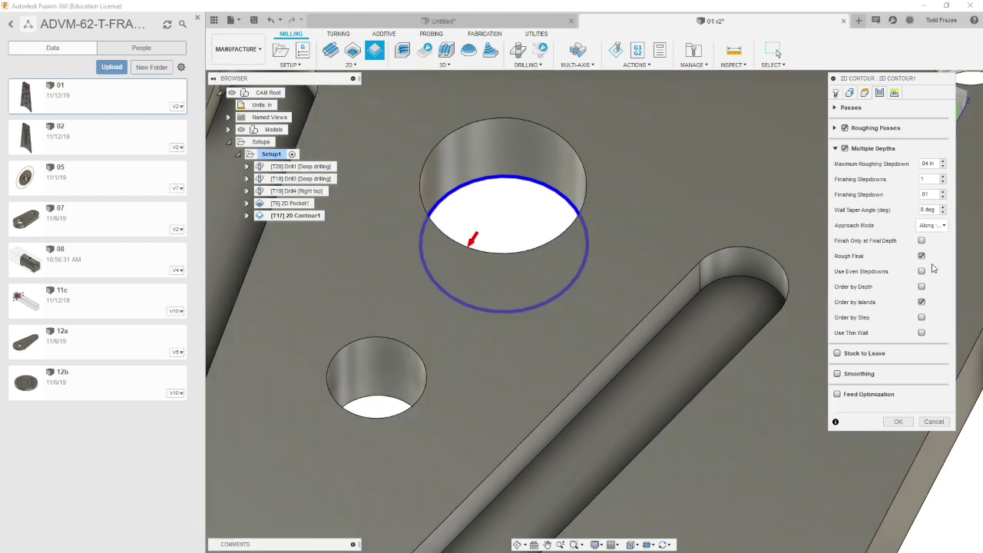
{"action": "left_click", "coordinate": [922, 240]}
{"action": "left_click", "coordinate": [921, 272]}
{"action": "left_click", "coordinate": [843, 375]}
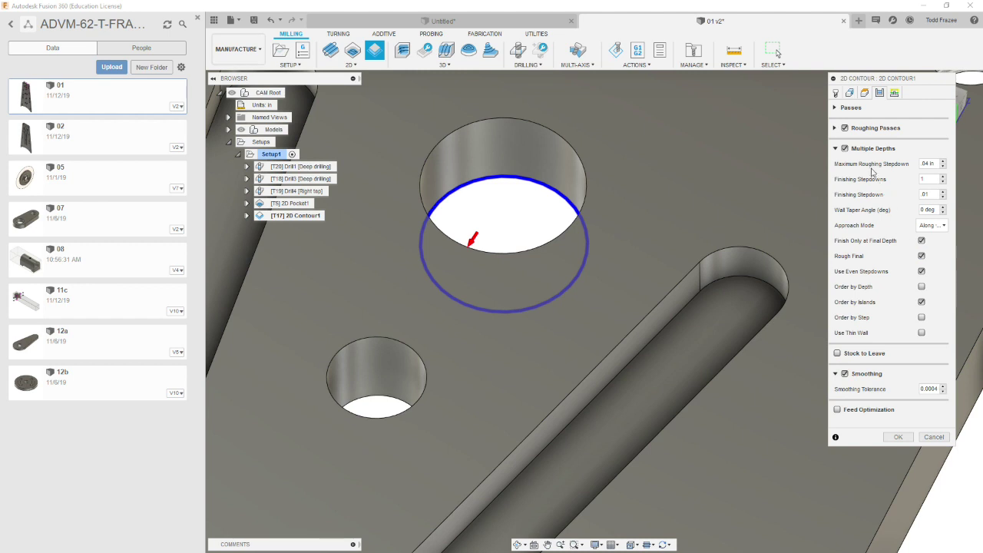
{"action": "left_click", "coordinate": [894, 93]}
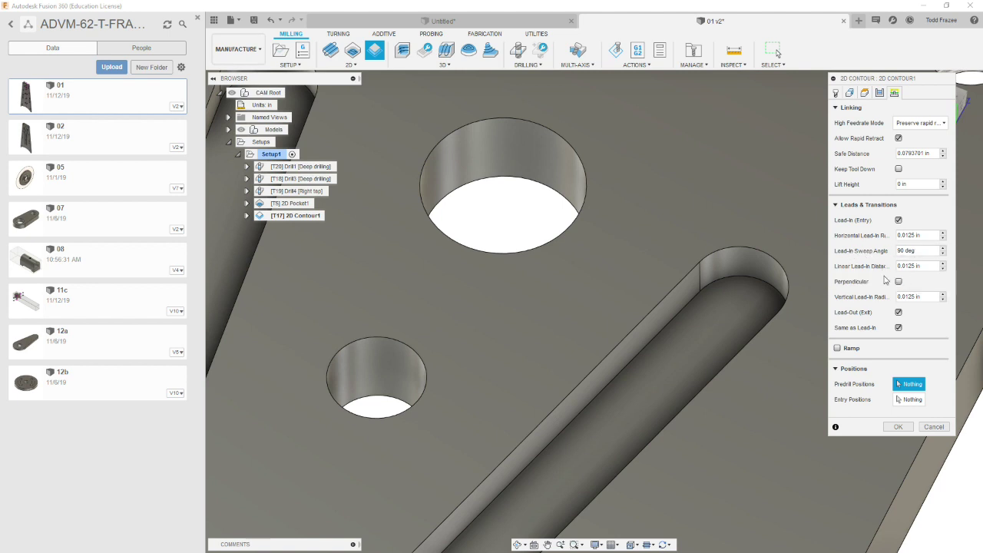
Enter 0 as Contour1's vertical lead-in radius on the Linking tab
{"action": "left_click", "coordinate": [918, 297]}
{"action": "type", "text": "0"}
Accept 2D Contour1 and inspect its toolpath inside the large hole from low angled views
{"action": "left_click", "coordinate": [899, 427]}
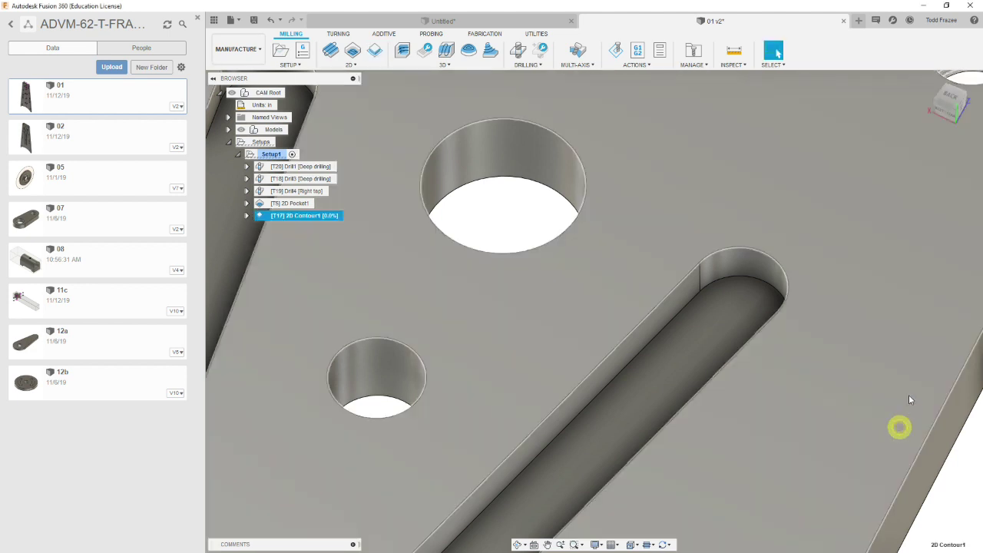
{"action": "scroll", "coordinate": [557, 230], "scroll_direction": "down", "scroll_amount": 3}
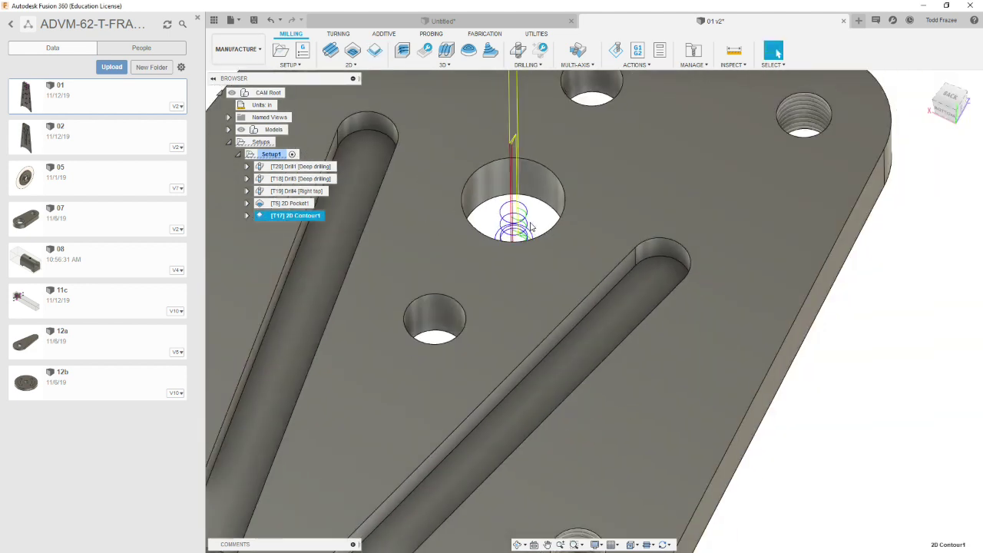
{"action": "scroll", "coordinate": [552, 224], "scroll_direction": "up", "scroll_amount": 10}
{"action": "scroll", "coordinate": [553, 231], "scroll_direction": "down", "scroll_amount": 5}
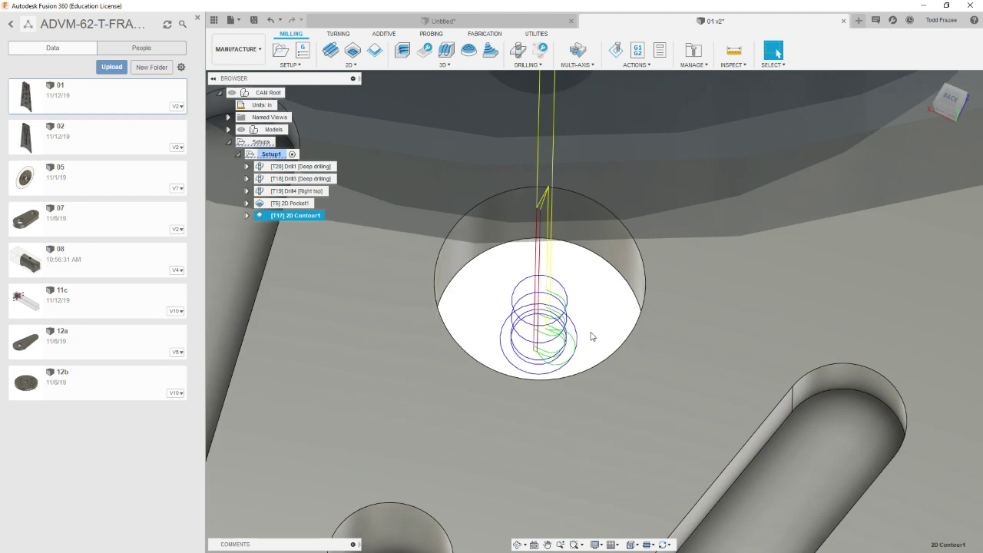
{"action": "scroll", "coordinate": [607, 338], "scroll_direction": "down", "scroll_amount": 5}
{"action": "middle_click_drag", "start_coordinate": [624, 340], "coordinate": [586, 332], "text": "shift"}
{"action": "scroll", "coordinate": [585, 332], "scroll_direction": "down", "scroll_amount": 10}
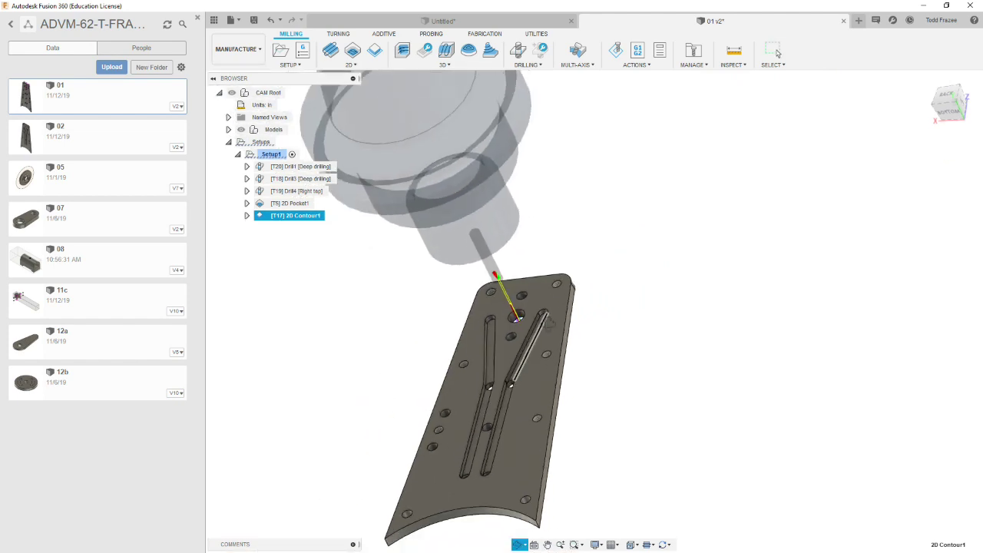
{"action": "middle_click_drag", "start_coordinate": [572, 321], "coordinate": [540, 345], "text": "shift"}
{"action": "scroll", "coordinate": [548, 355], "scroll_direction": "up", "scroll_amount": 5}
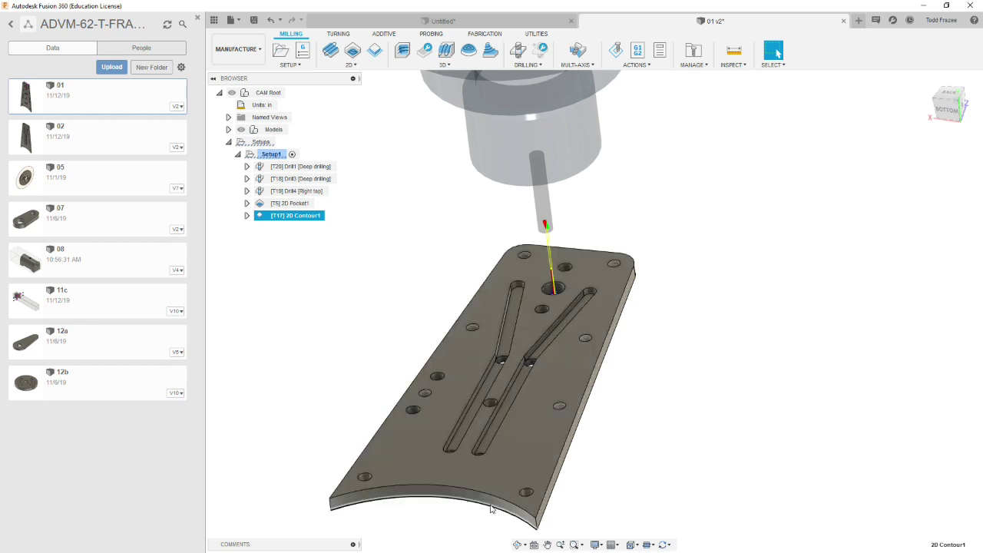
{"action": "right_click", "coordinate": [300, 220]}
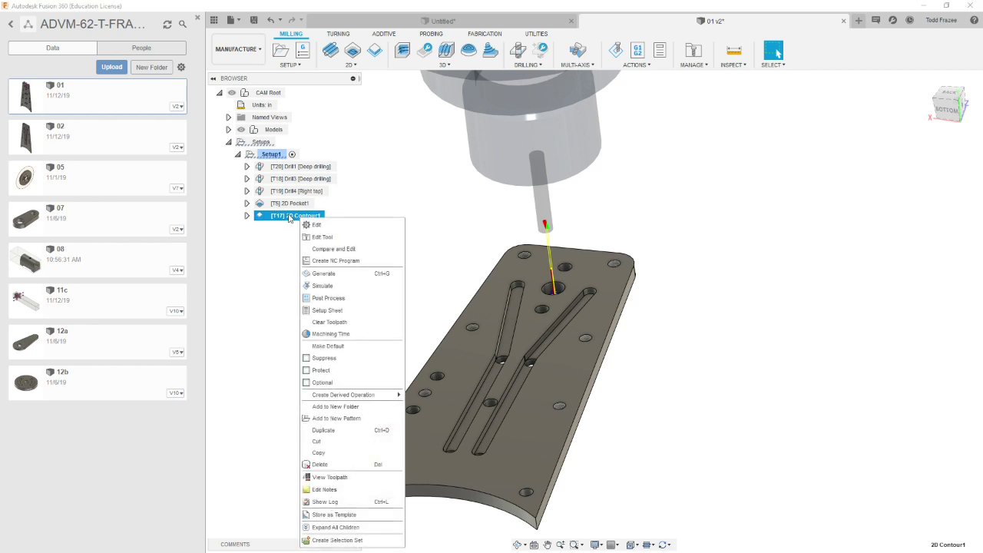
Duplicate 2D Contour1 and open the copy, 2D Contour1 (2), at its Geometry settings
{"action": "left_click", "coordinate": [322, 431]}
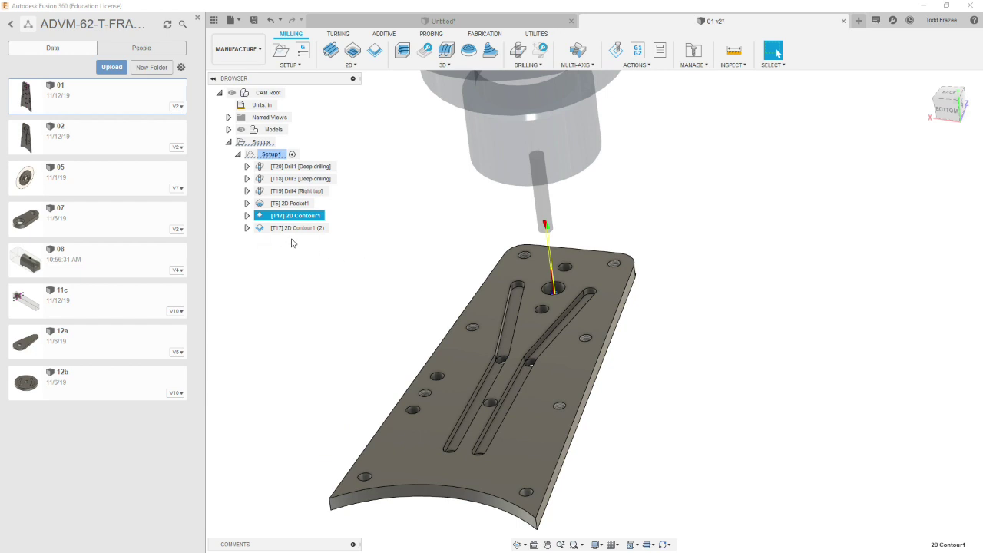
{"action": "left_click", "coordinate": [292, 229]}
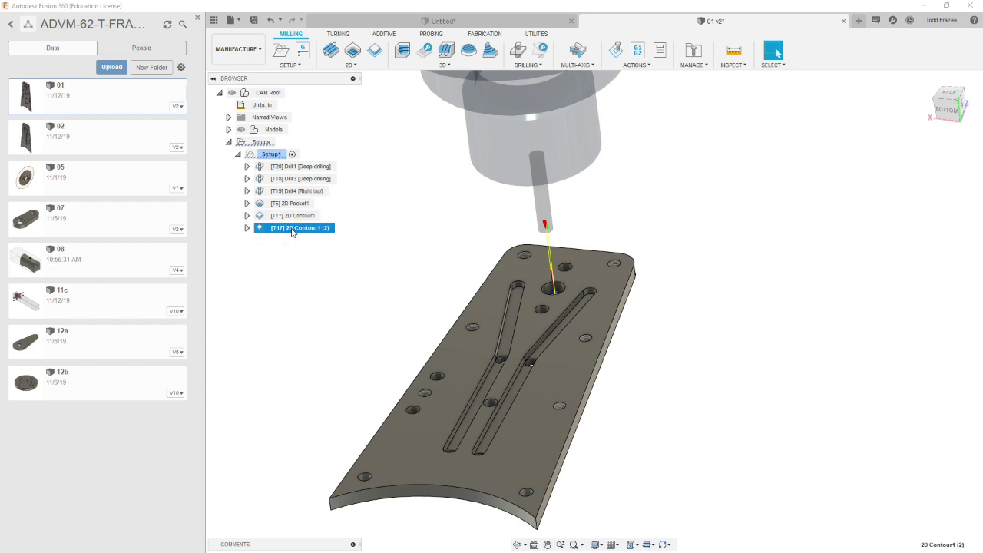
{"action": "right_click", "coordinate": [292, 231]}
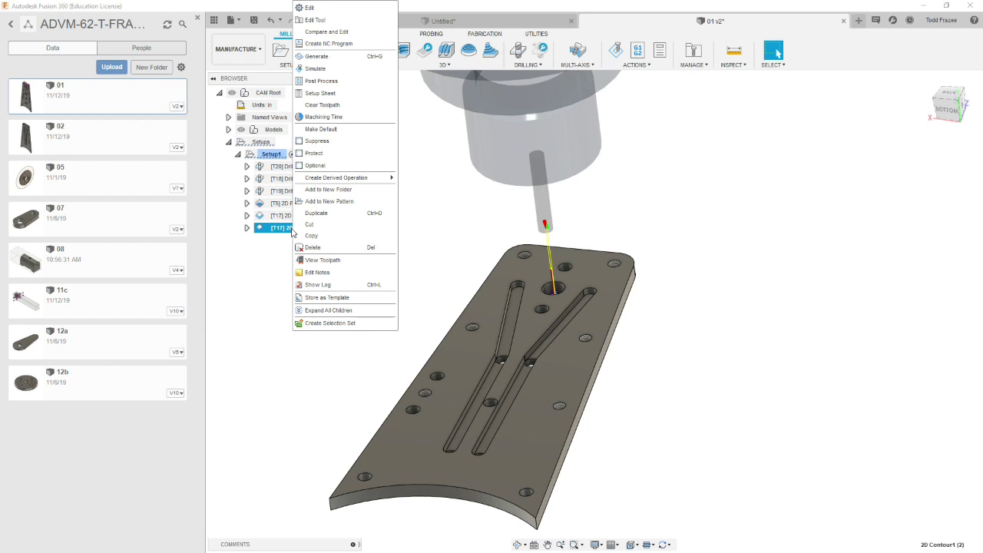
{"action": "left_click", "coordinate": [313, 8]}
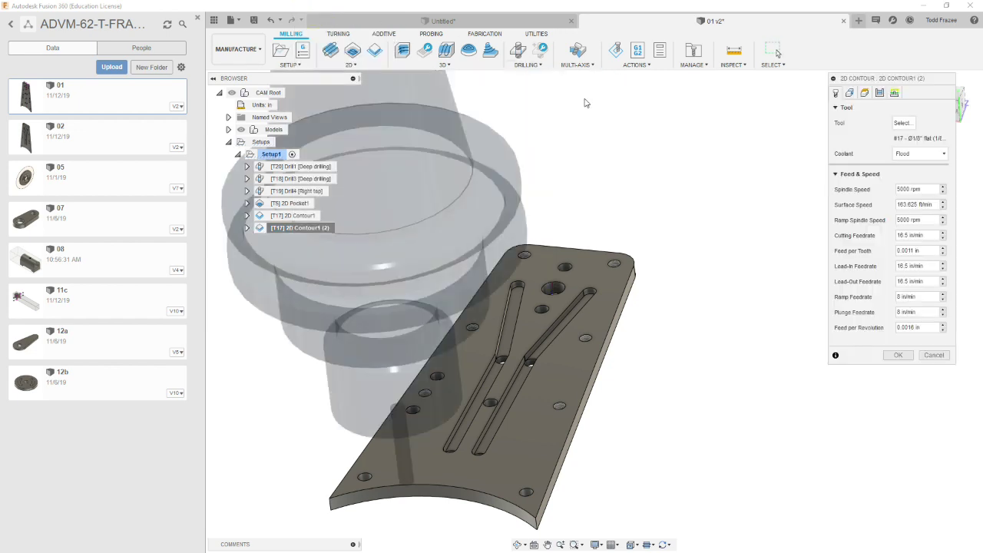
{"action": "left_click", "coordinate": [849, 93]}
Replace the contour selection with the plate's bottom outer edge loop
{"action": "left_click", "coordinate": [941, 123]}
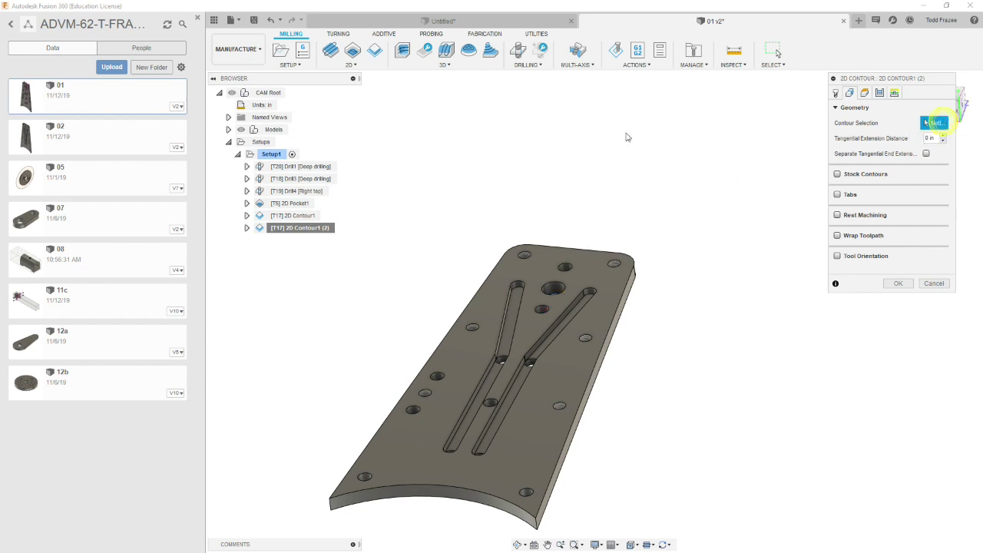
{"action": "scroll", "coordinate": [626, 230], "scroll_direction": "down", "scroll_amount": 4}
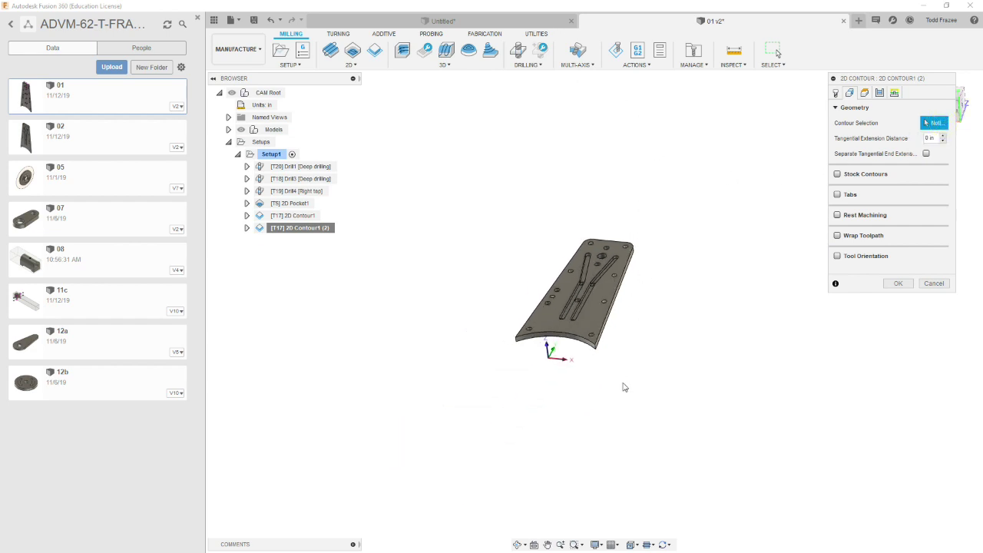
{"action": "scroll", "coordinate": [600, 346], "scroll_direction": "up", "scroll_amount": 4}
{"action": "left_click", "coordinate": [597, 345]}
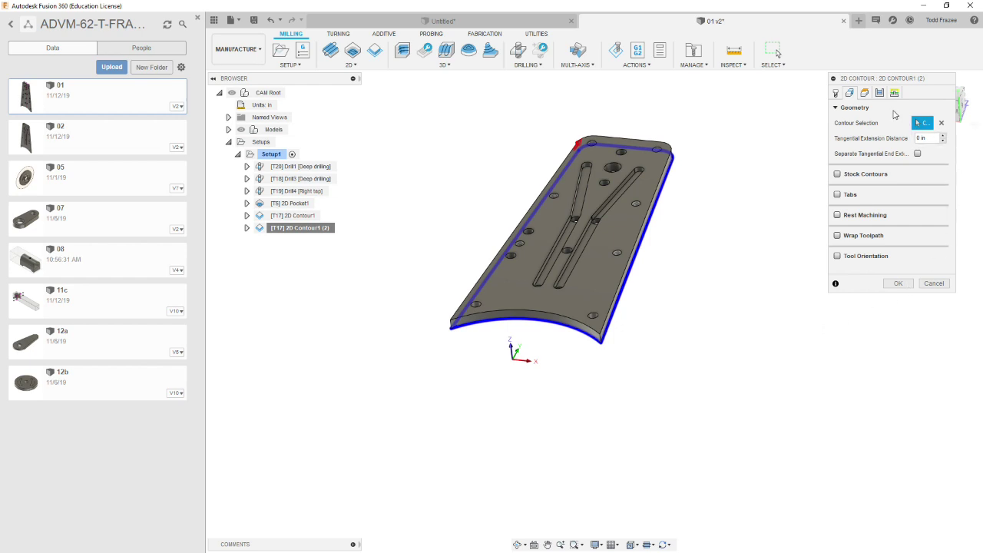
Change the bottom height offset to .01 in
{"action": "left_click", "coordinate": [864, 93]}
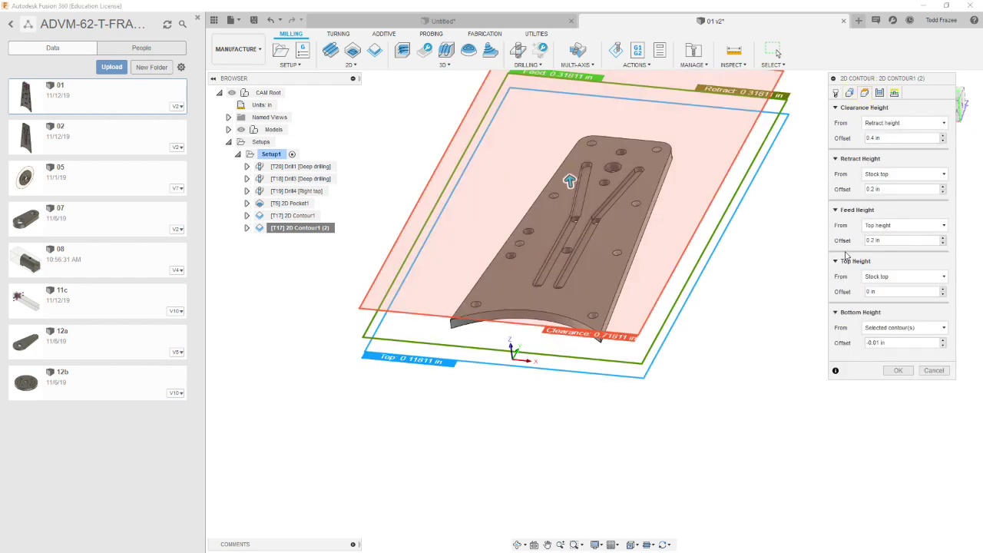
{"action": "left_click", "coordinate": [883, 343]}
{"action": "left_click", "coordinate": [880, 93]}
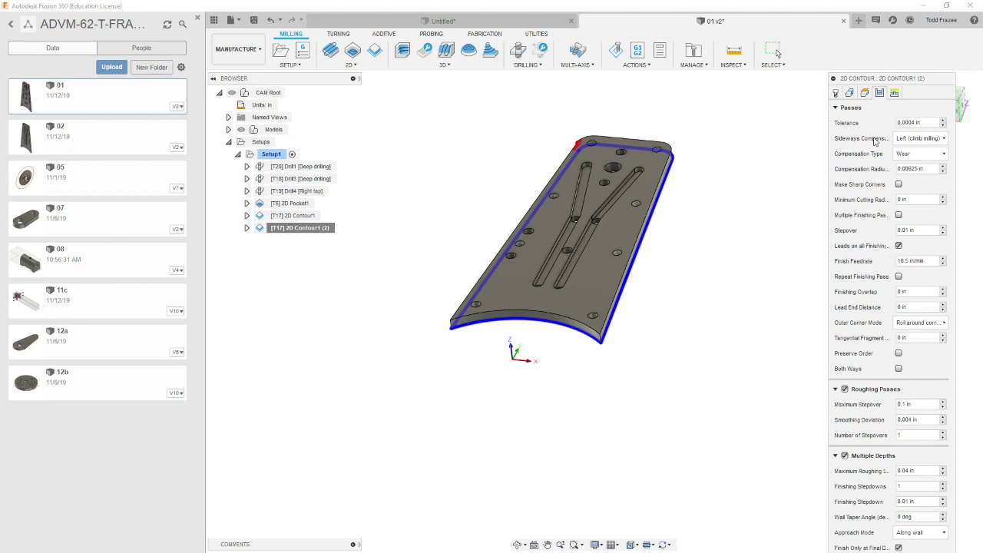
Pick the plate's corner on the lower edge as the contour's entry position
{"action": "left_click", "coordinate": [896, 93]}
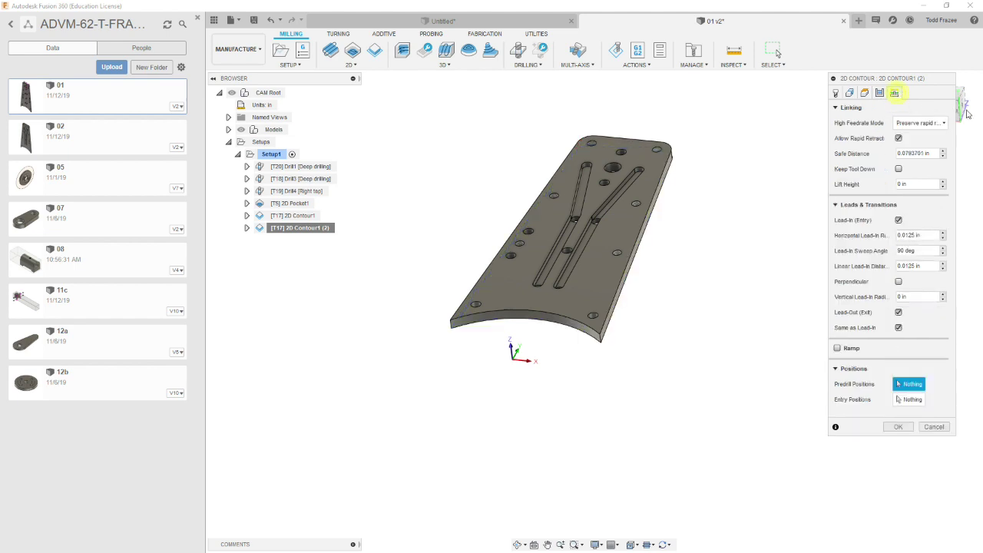
{"action": "left_click", "coordinate": [909, 401]}
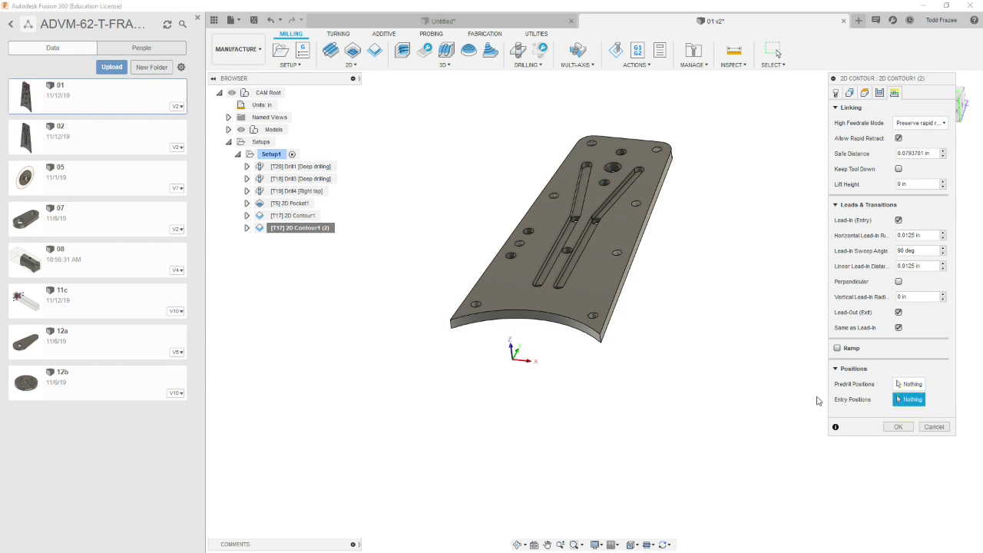
{"action": "left_click", "coordinate": [598, 344]}
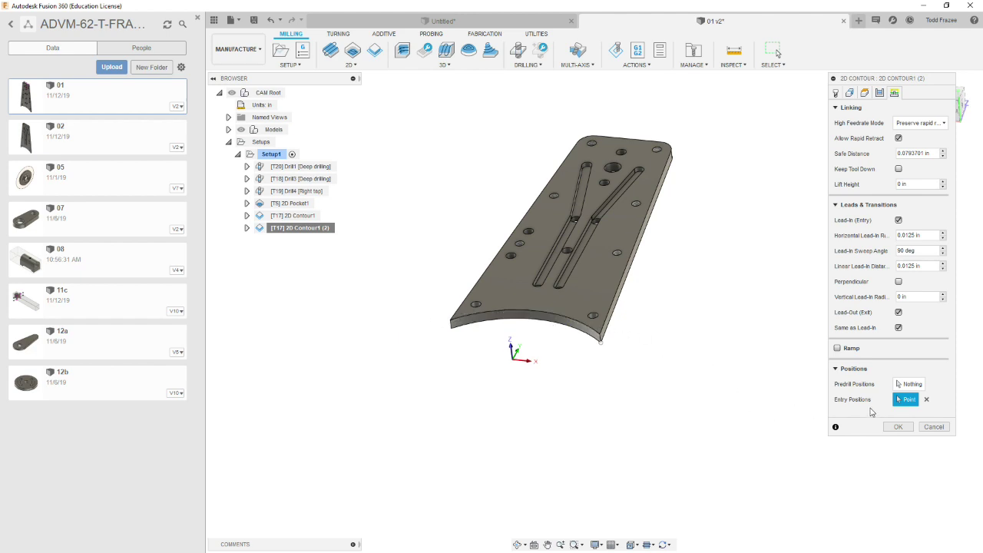
Accept Contour1 (2), inspect its outer-profile toolpath, then select Setup1 with its stock
{"action": "left_click", "coordinate": [899, 427]}
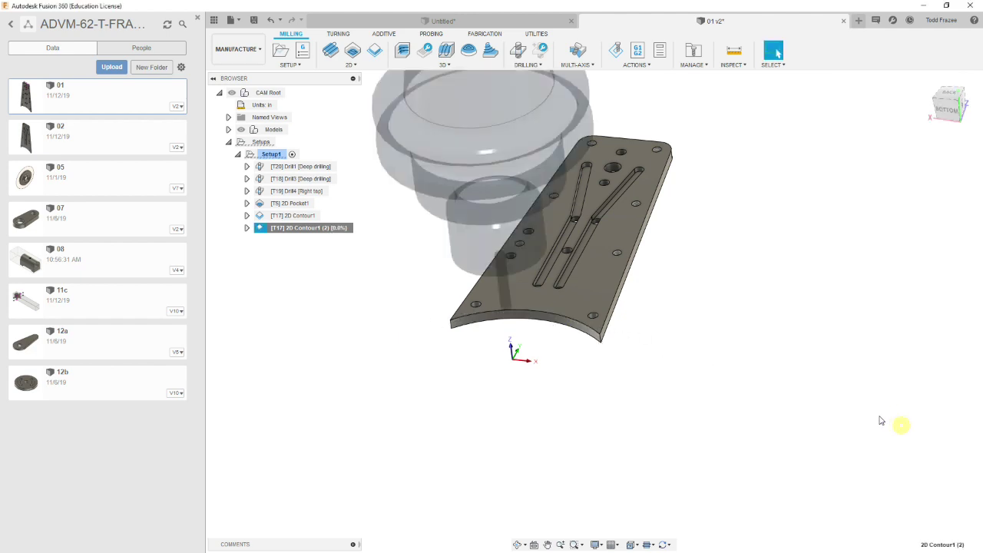
{"action": "scroll", "coordinate": [689, 365], "scroll_direction": "up", "scroll_amount": 10}
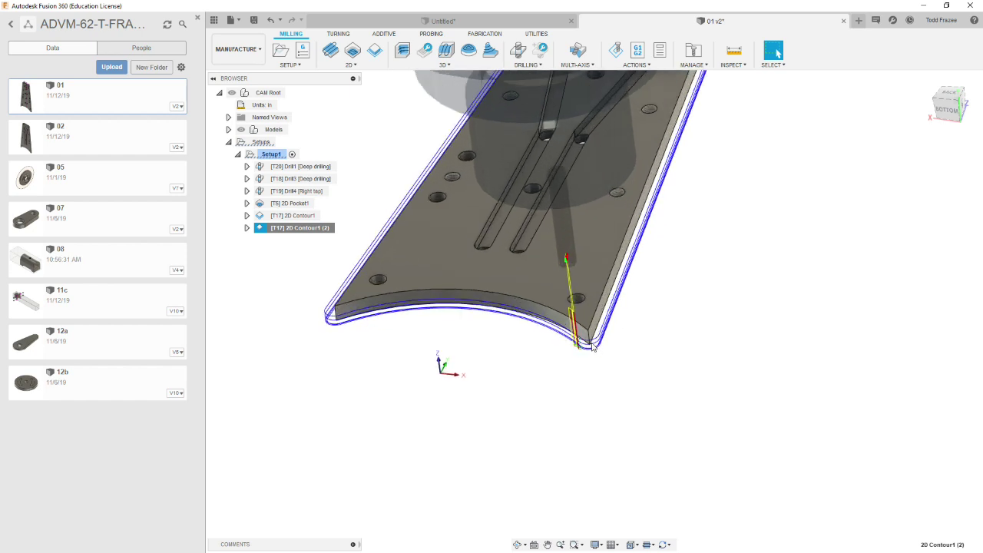
{"action": "left_click_drag", "start_coordinate": [656, 375], "coordinate": [644, 357]}
{"action": "scroll", "coordinate": [644, 357], "scroll_direction": "down", "scroll_amount": 3}
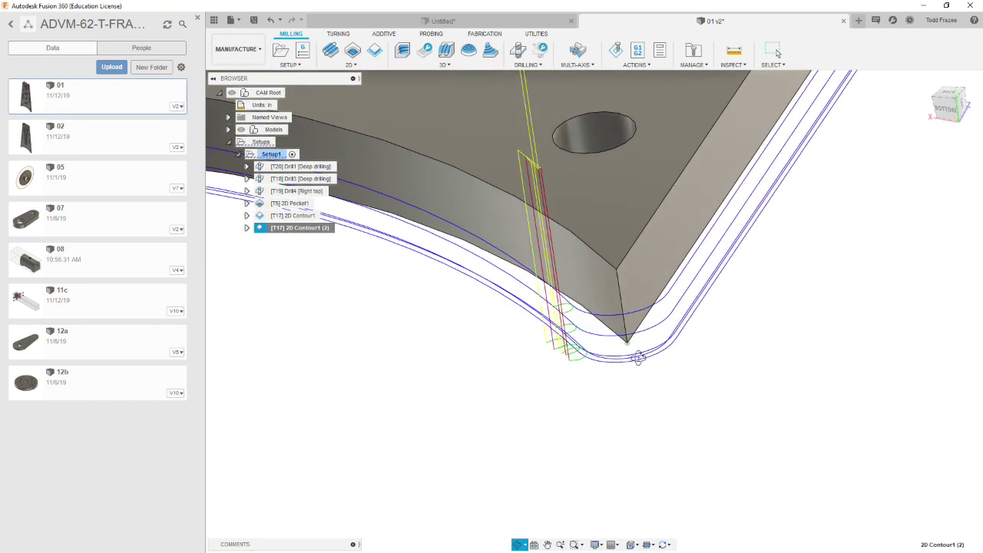
{"action": "key", "text": "Escape"}
{"action": "scroll", "coordinate": [635, 352], "scroll_direction": "down", "scroll_amount": 5}
{"action": "scroll", "coordinate": [635, 352], "scroll_direction": "down", "scroll_amount": 3}
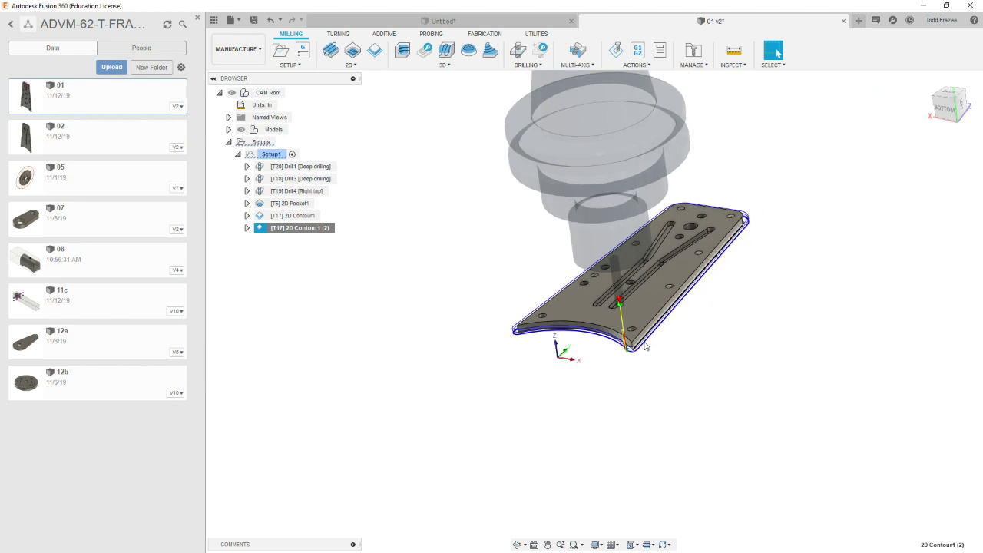
{"action": "mouse_move", "coordinate": [751, 307]}
{"action": "middle_mouse_down", "text": "shift"}
{"action": "mouse_move", "coordinate": [761, 307]}
{"action": "mouse_move", "coordinate": [715, 279]}
{"action": "mouse_move", "coordinate": [762, 329]}
{"action": "mouse_move", "coordinate": [752, 309]}
{"action": "mouse_move", "coordinate": [736, 311]}
{"action": "mouse_move", "coordinate": [742, 305]}
{"action": "mouse_move", "coordinate": [746, 320]}
{"action": "middle_mouse_up", "text": "shift"}
{"action": "key", "text": "Escape"}
{"action": "scroll", "coordinate": [657, 296], "scroll_direction": "down", "scroll_amount": 4}
{"action": "scroll", "coordinate": [657, 296], "scroll_direction": "up", "scroll_amount": 8}
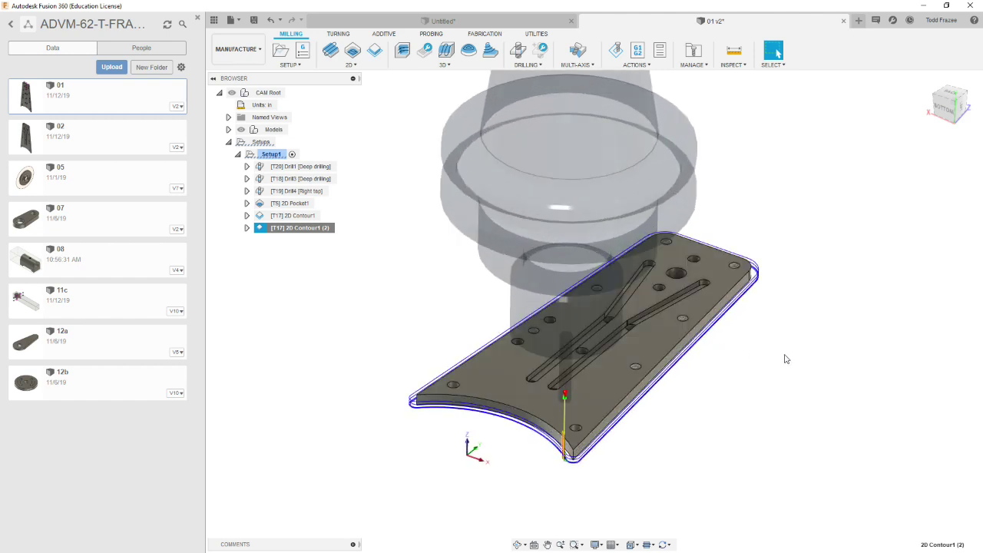
{"action": "left_click", "coordinate": [275, 155]}
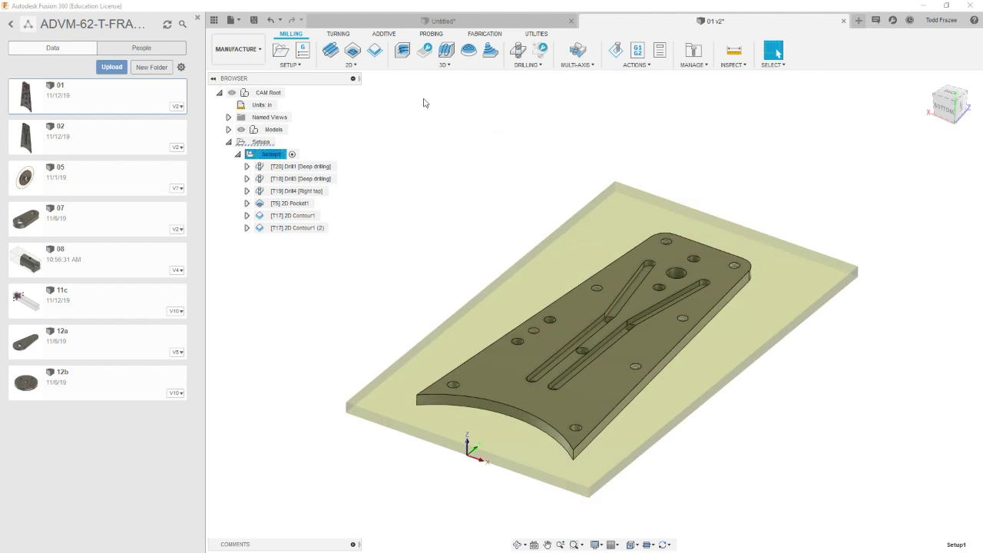
Simulate Setup1 with the stock visible and play through the drilling and pocket operations
{"action": "left_click", "coordinate": [617, 52]}
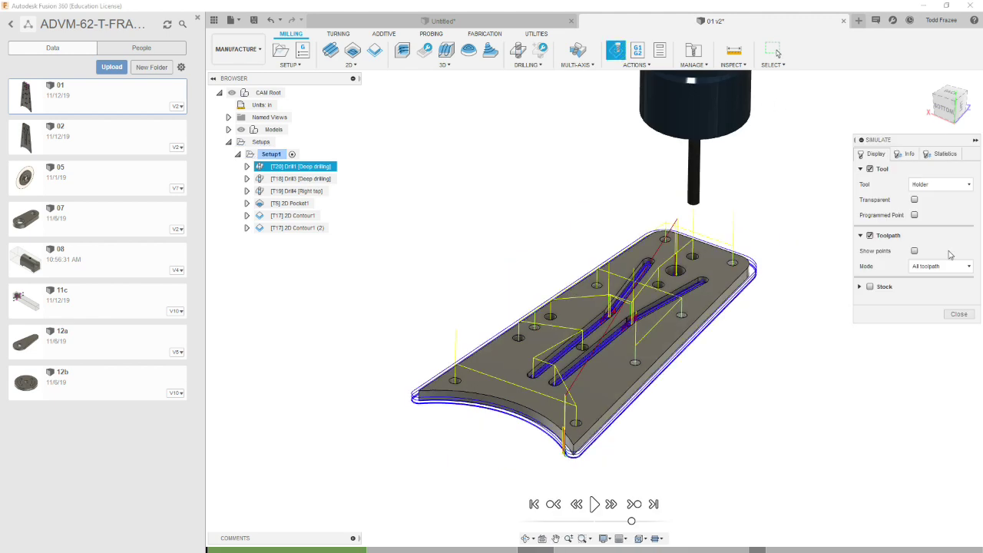
{"action": "left_click", "coordinate": [870, 287]}
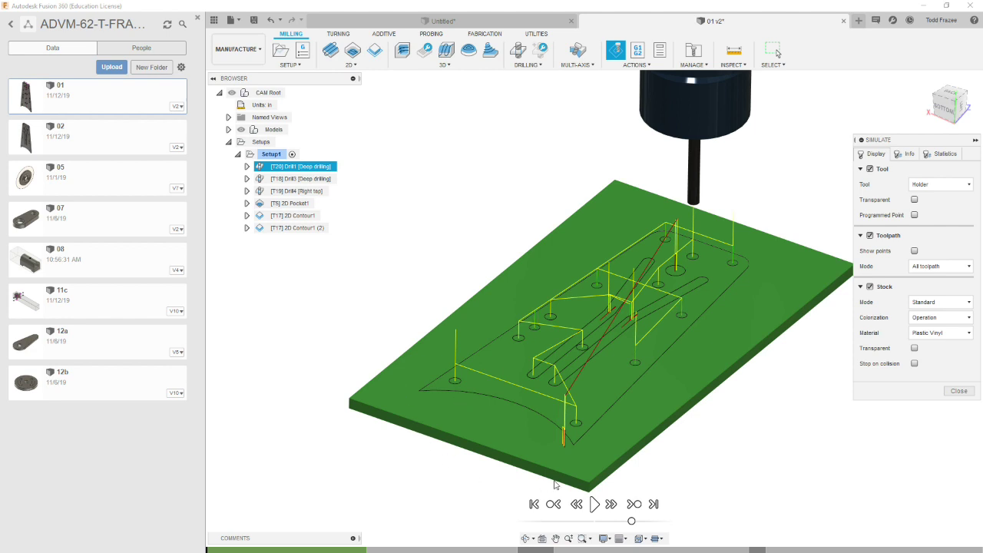
{"action": "left_click", "coordinate": [594, 504]}
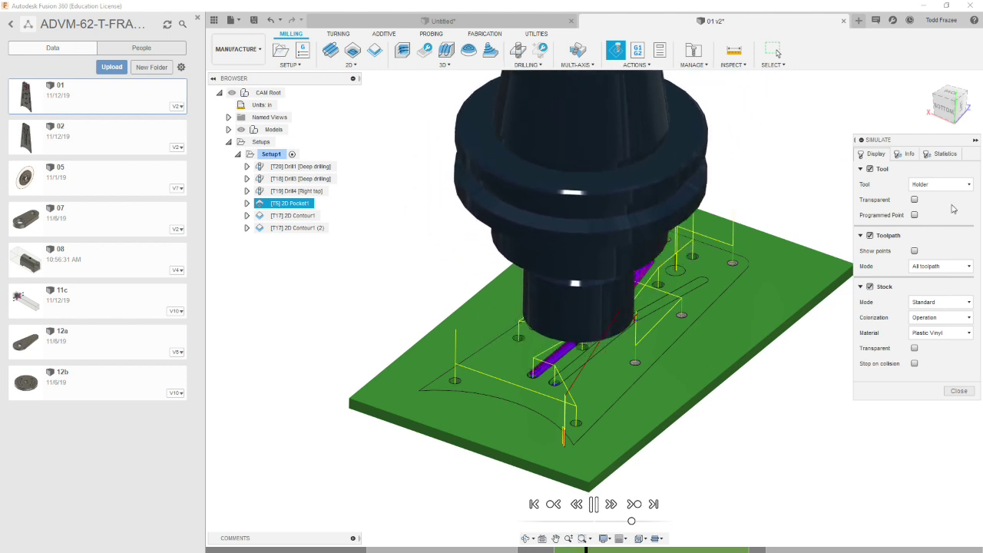
Switch the simulation's tool display from Holder to Shaft and let the outside contours finish
{"action": "left_click", "coordinate": [970, 185]}
{"action": "left_click", "coordinate": [967, 211]}
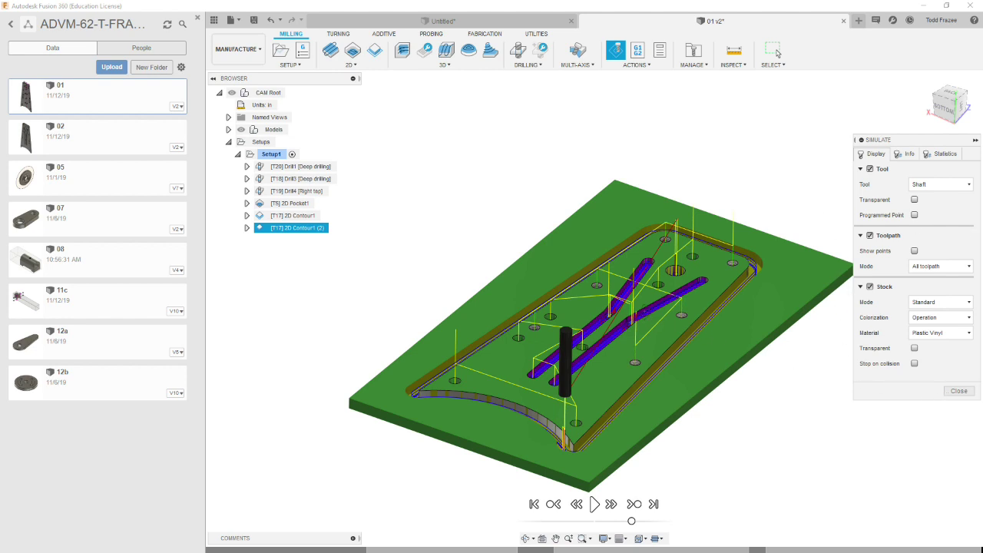
{"action": "middle_click_drag", "start_coordinate": [733, 256], "coordinate": [651, 365], "text": "shift"}
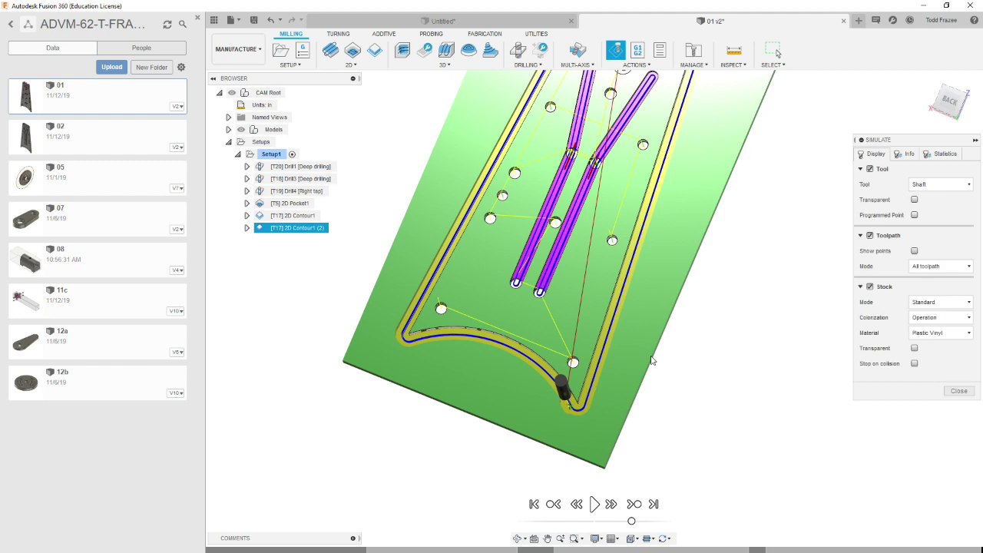
{"action": "scroll", "coordinate": [633, 272], "scroll_direction": "up", "scroll_amount": 3}
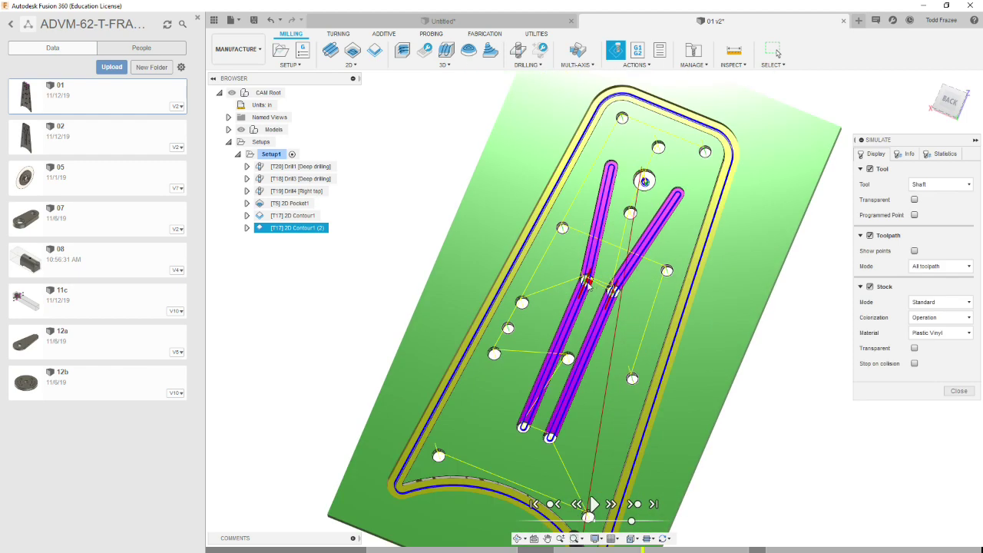
{"action": "scroll", "coordinate": [652, 350], "scroll_direction": "down", "scroll_amount": 2}
{"action": "middle_click_drag", "start_coordinate": [653, 350], "coordinate": [675, 351], "text": "shift"}
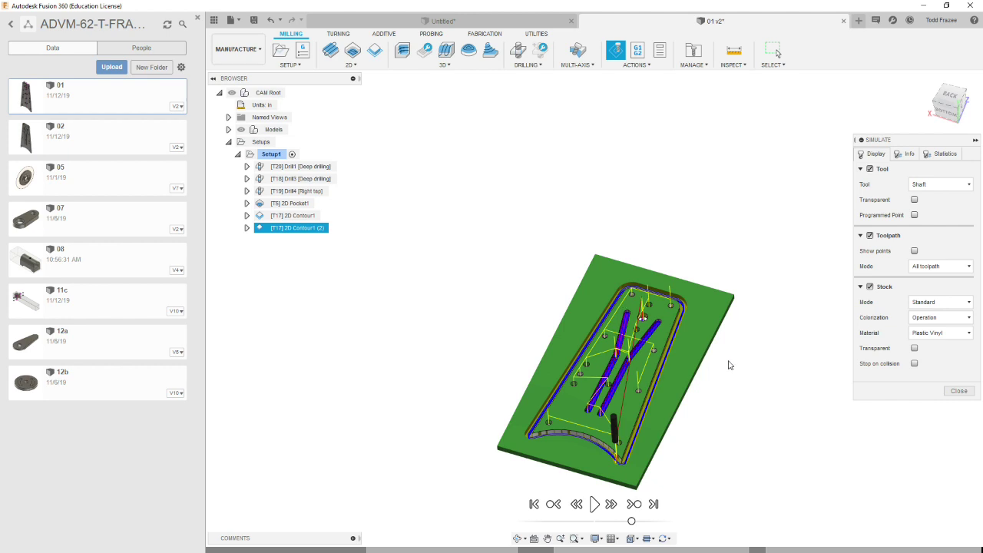
{"action": "scroll", "coordinate": [655, 408], "scroll_direction": "down", "scroll_amount": 2}
{"action": "scroll", "coordinate": [659, 459], "scroll_direction": "up", "scroll_amount": 3}
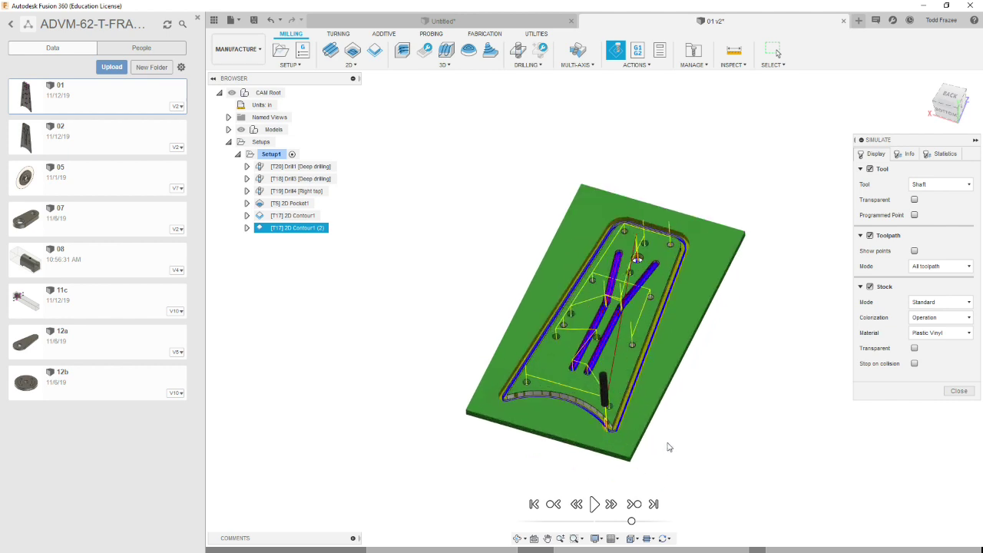
Close the simulation to return to Setup1 in the Manufacture browser
{"action": "left_click", "coordinate": [963, 394]}
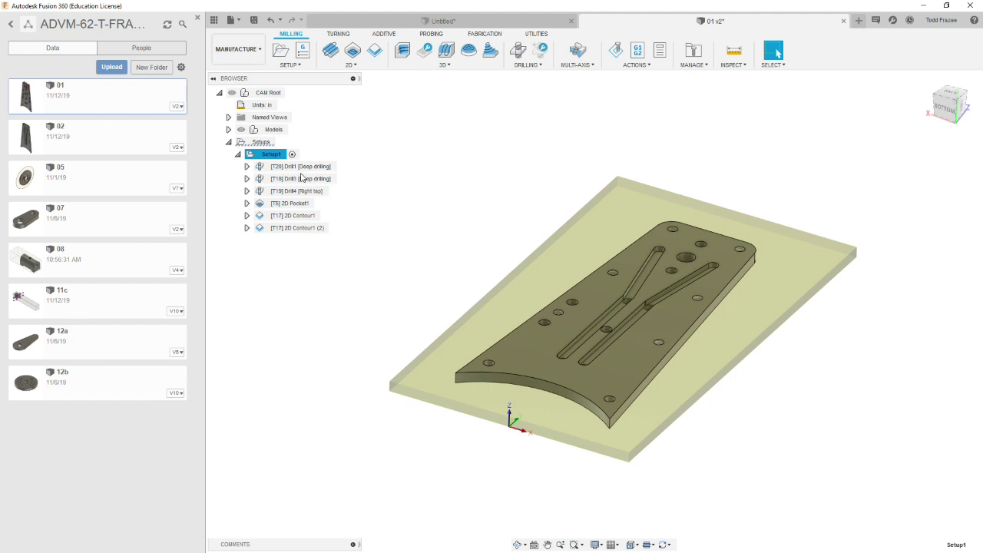
Rename the Drill1 operation to 'Drill1 -M3 Clearance Holes'
{"action": "left_click", "coordinate": [296, 168]}
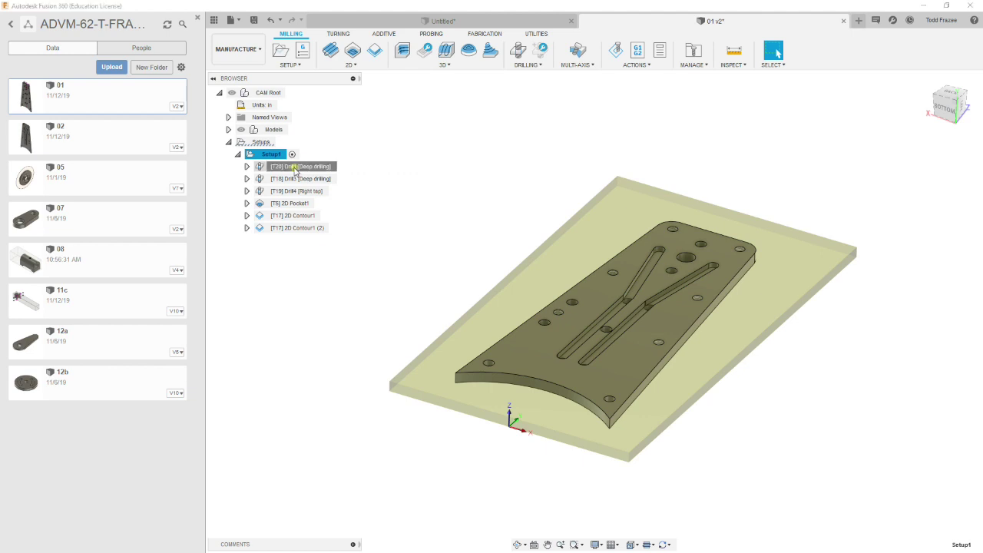
{"action": "left_click", "coordinate": [301, 166]}
{"action": "left_click", "coordinate": [324, 166]}
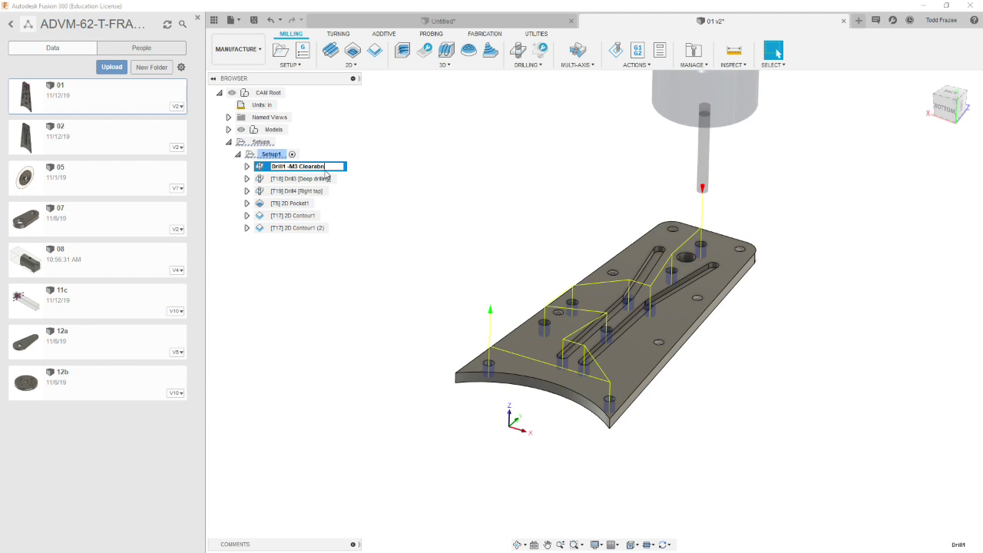
{"action": "key", "text": "BackSpace"}
{"action": "key", "text": "BackSpace"}
{"action": "key", "text": "BackSpace"}
{"action": "key", "text": "BackSpace"}
{"action": "left_click", "coordinate": [360, 188]}
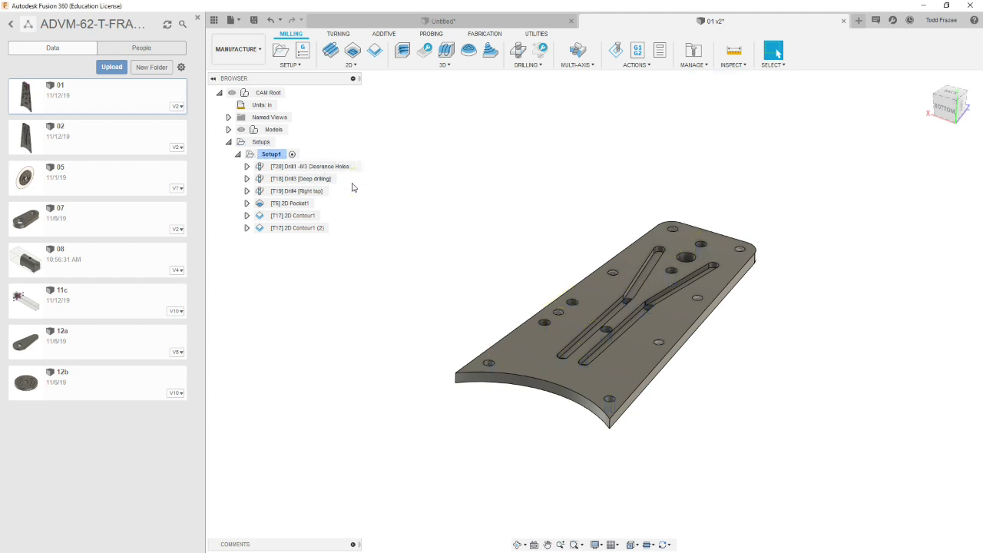
Rename Drill3 to 'Drill3 -M3 Tap Drill' and start renaming Drill4 to 'Drill4 M3 TAP'
{"action": "left_click", "coordinate": [323, 181]}
{"action": "left_click", "coordinate": [329, 179]}
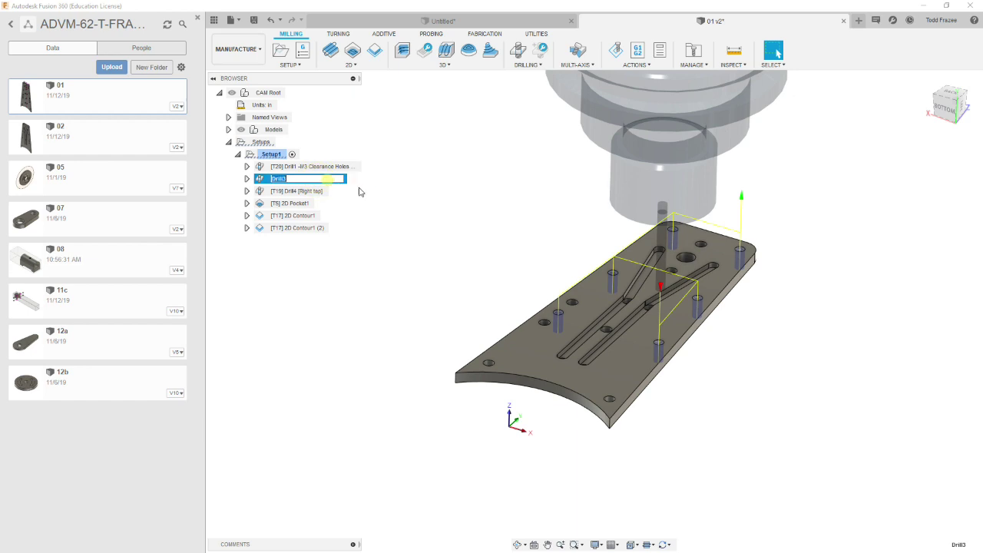
{"action": "left_click", "coordinate": [324, 181]}
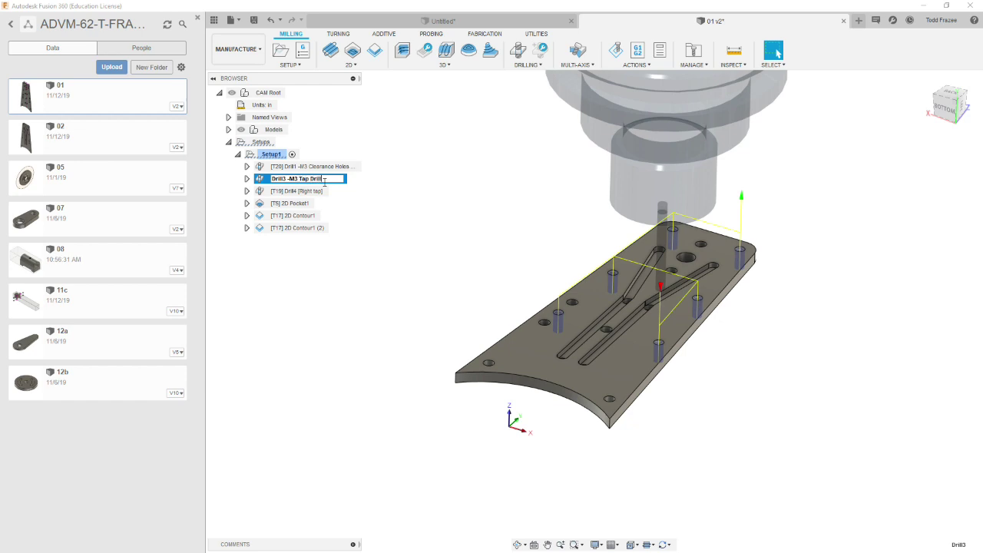
{"action": "left_click", "coordinate": [380, 204]}
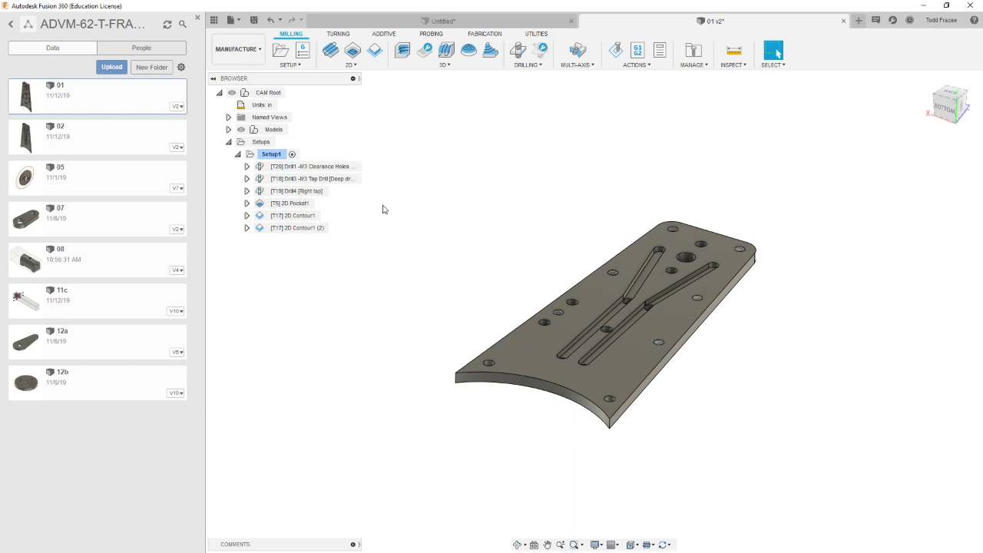
{"action": "left_click", "coordinate": [326, 194]}
{"action": "left_click", "coordinate": [337, 194]}
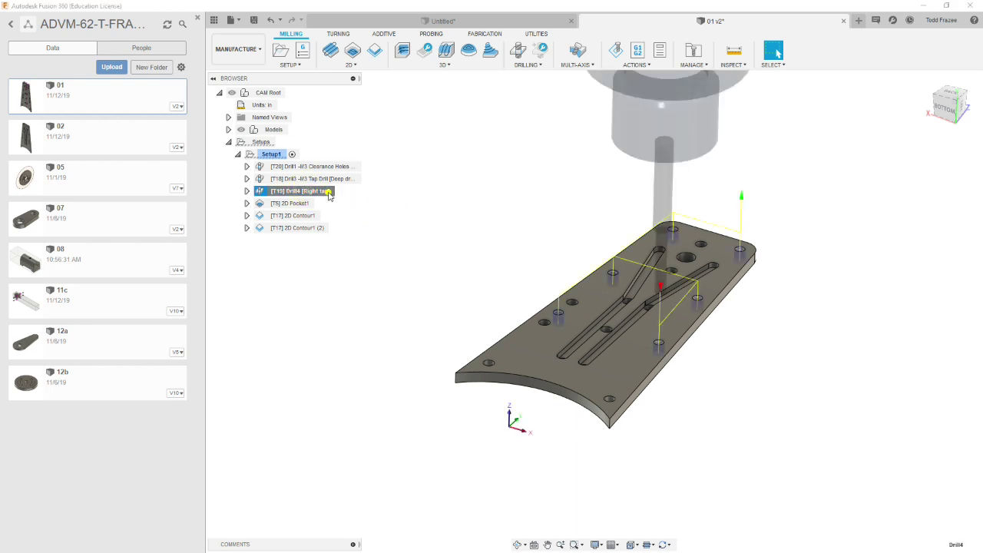
{"action": "left_click", "coordinate": [323, 191]}
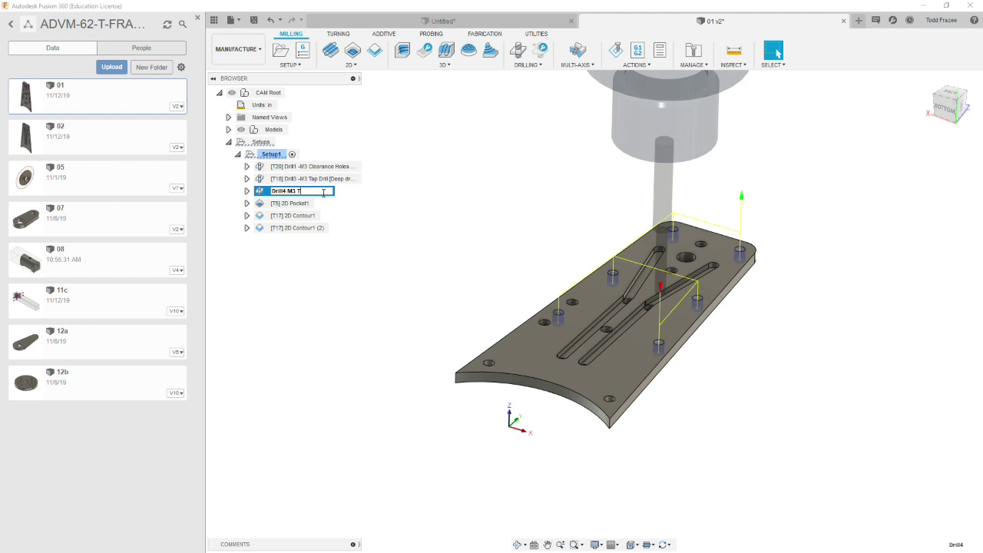
Commit 'Drill4 M3 TAP' and rename 2D Pocket1 to '2D Pocket -Slots'
{"action": "left_click", "coordinate": [364, 223]}
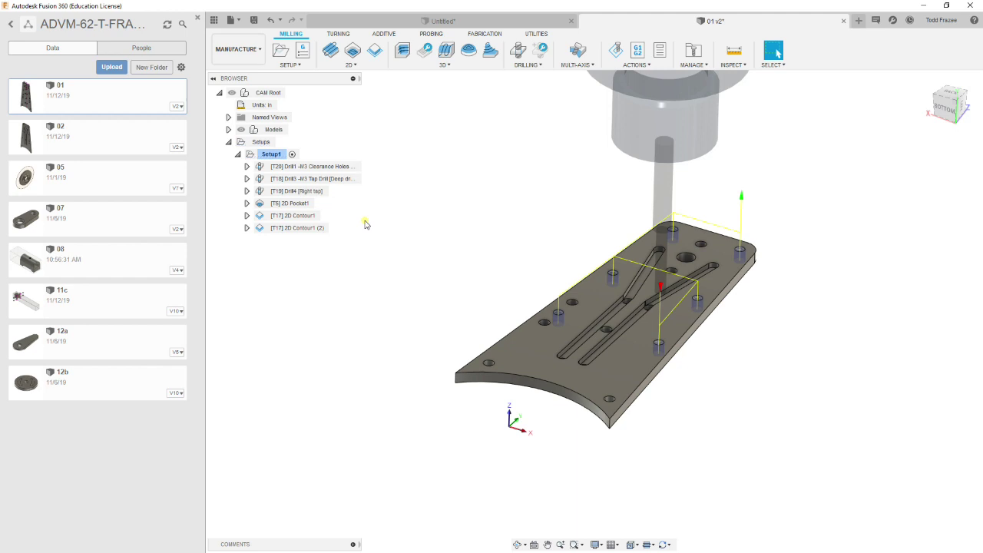
{"action": "left_click", "coordinate": [310, 202]}
{"action": "left_click", "coordinate": [310, 203]}
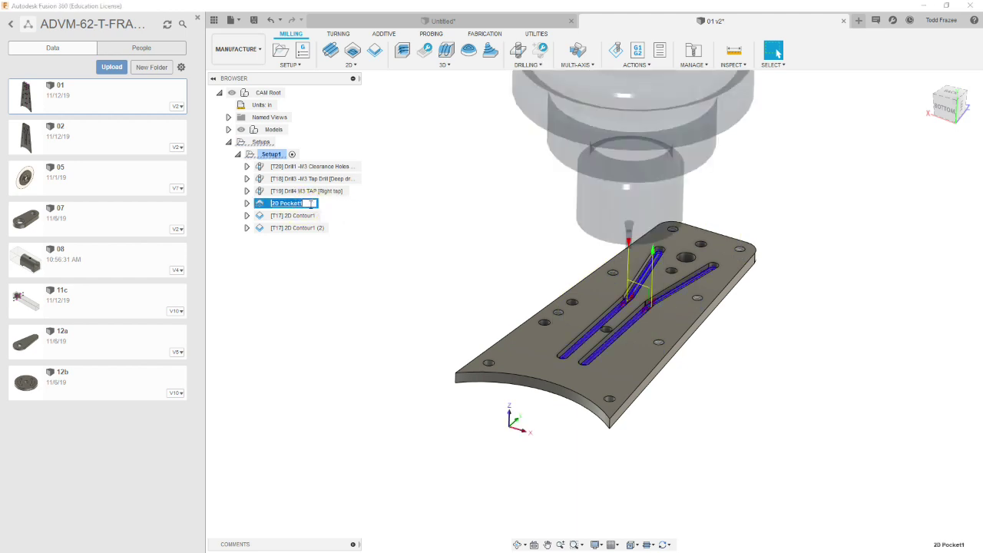
{"action": "left_click", "coordinate": [310, 203]}
{"action": "left_click", "coordinate": [338, 217]}
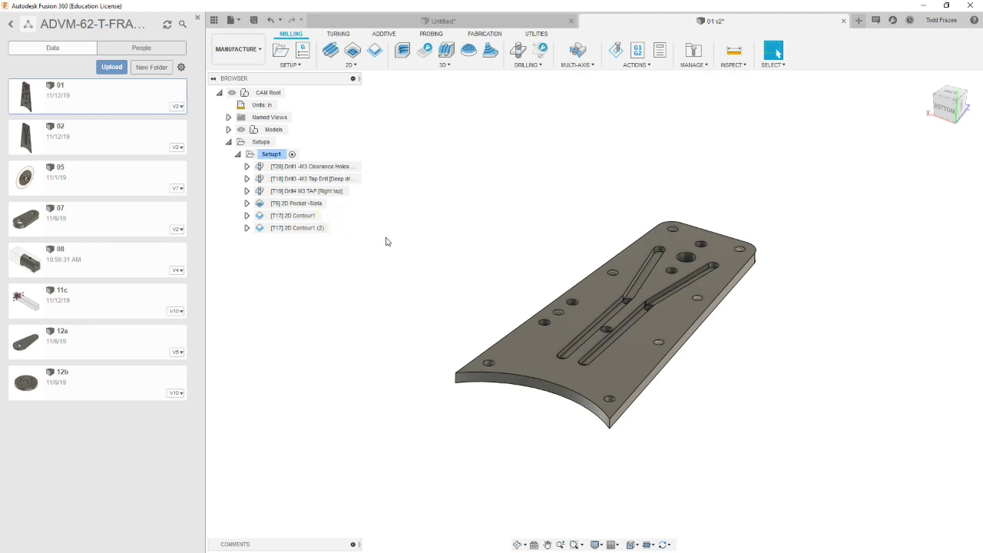
Rename the first 2D Contour operation to '2D Contour -Bore'
{"action": "left_click", "coordinate": [323, 218]}
{"action": "left_click", "coordinate": [319, 221]}
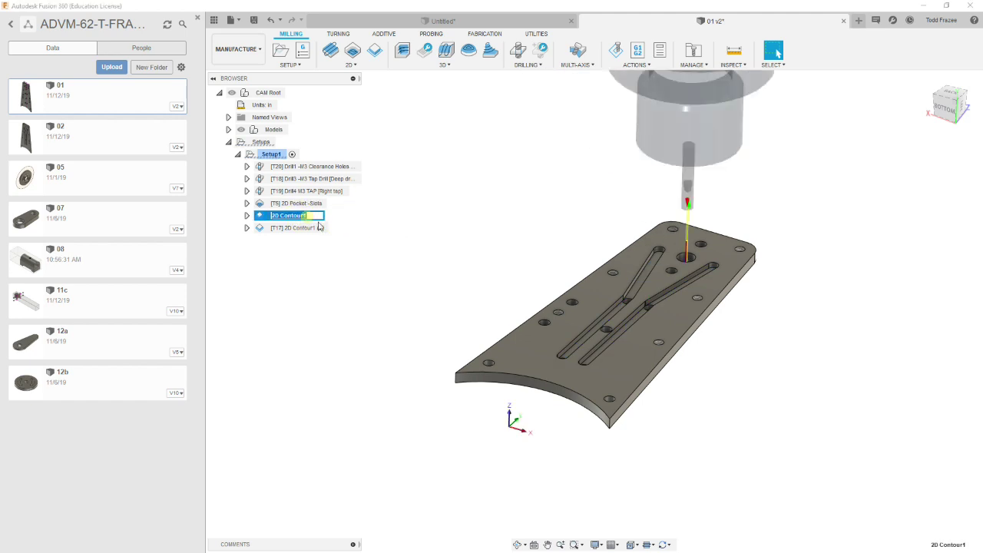
{"action": "key", "text": "End"}
{"action": "key", "text": "Return"}
Rename the second contour operation to '2D Contour1 -Outside Profile'
{"action": "left_click", "coordinate": [323, 228]}
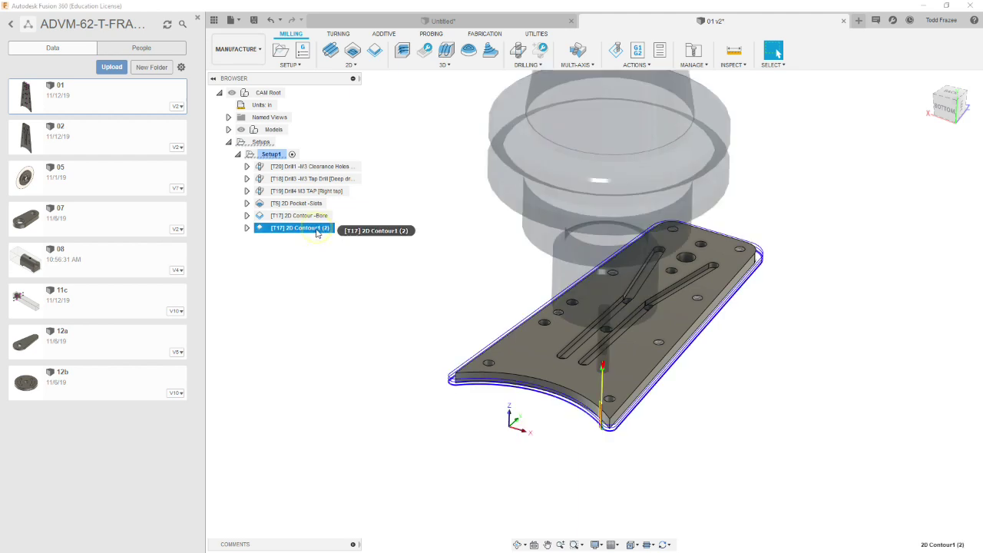
{"action": "left_click", "coordinate": [326, 229]}
{"action": "key", "text": "End"}
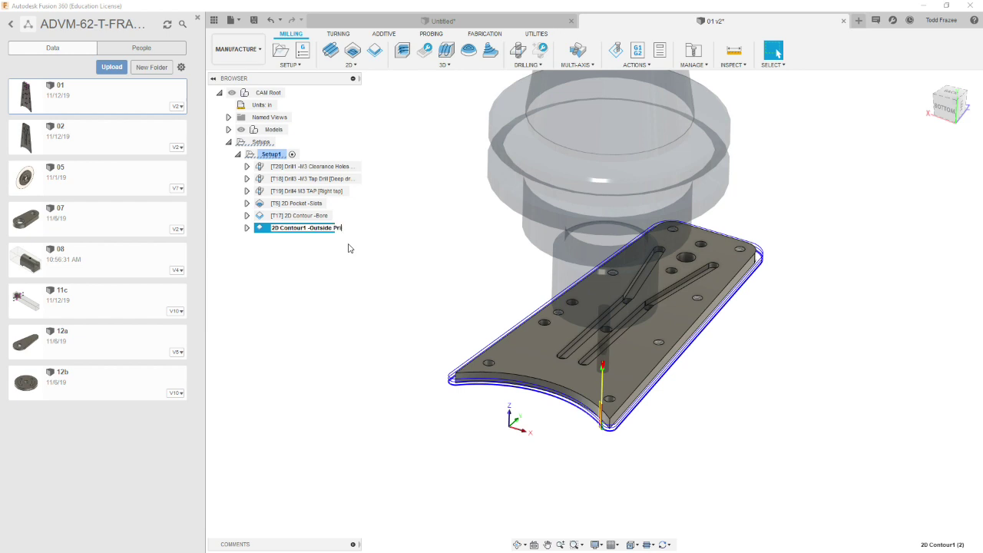
{"action": "type", "text": "ofile"}
{"action": "left_click", "coordinate": [365, 263]}
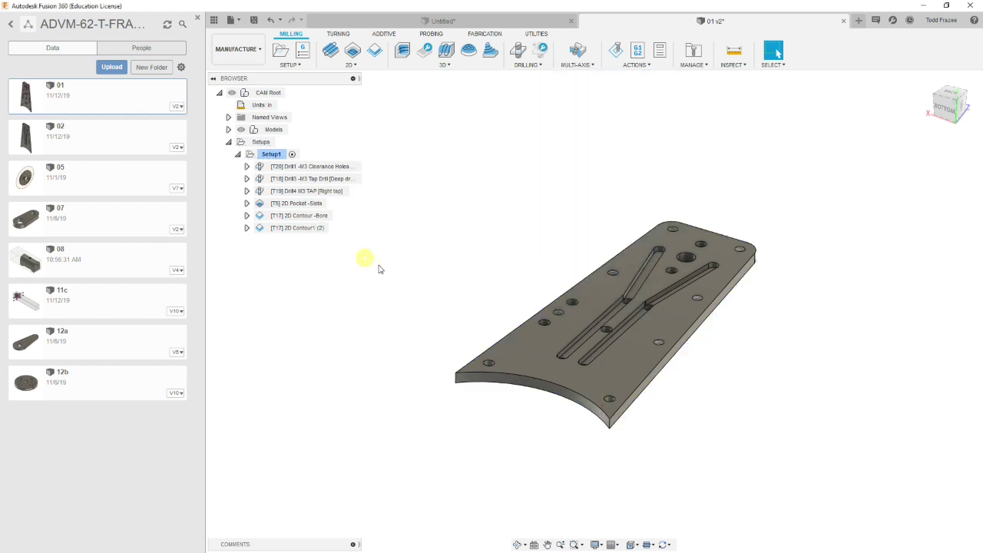
{"action": "left_click", "coordinate": [315, 228]}
Tidy the characters after 'Contour' in the Outside Profile contour name
{"action": "left_click", "coordinate": [320, 229]}
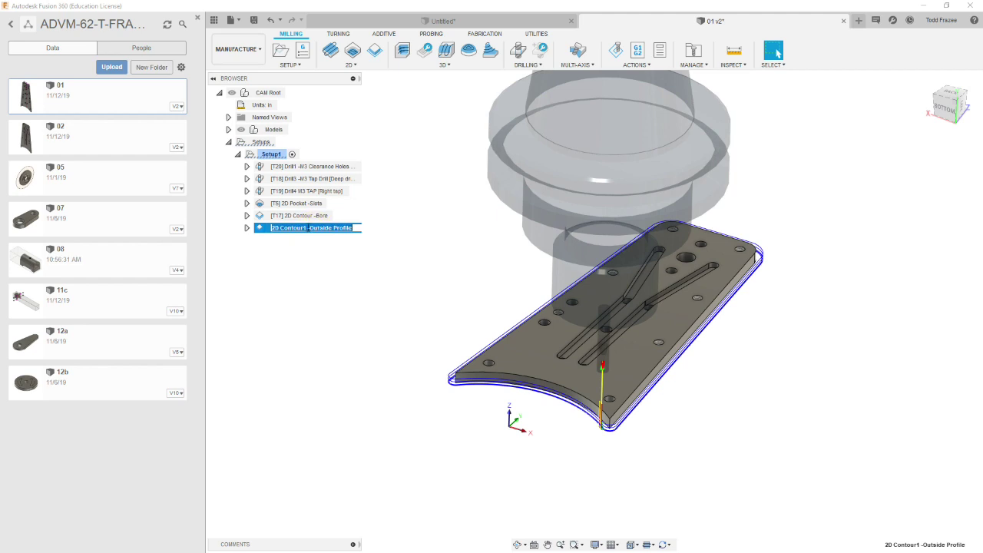
{"action": "left_click", "coordinate": [308, 228]}
{"action": "key", "text": "Delete"}
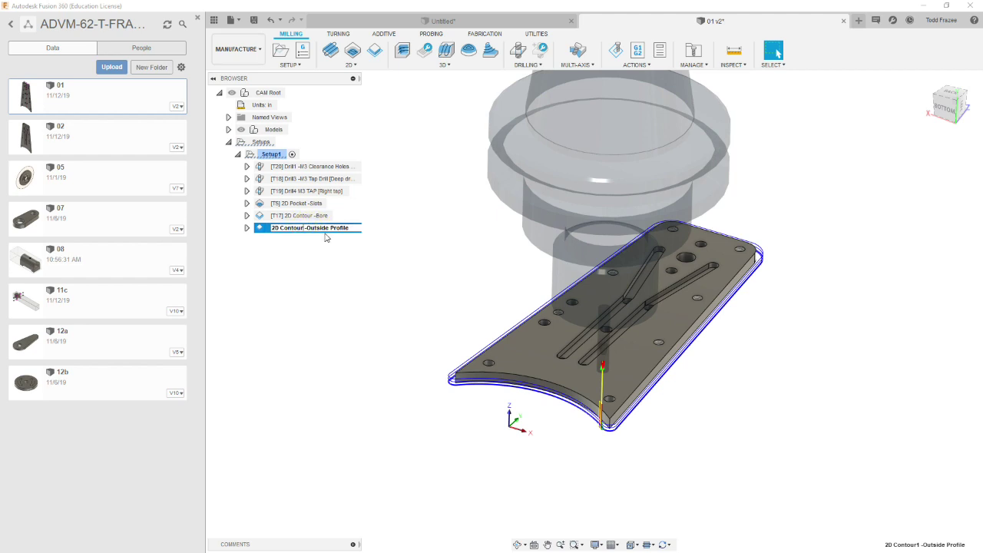
{"action": "key", "text": "Return"}
Rename 'Drill4 M3 TAP' to 'Drill -M3 TAP'
{"action": "left_click", "coordinate": [331, 192]}
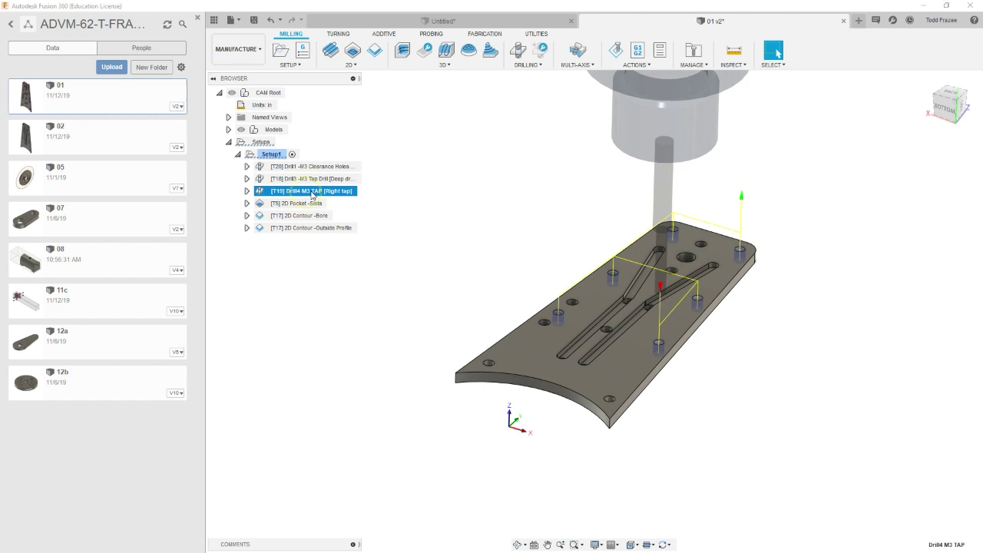
{"action": "left_click", "coordinate": [315, 194]}
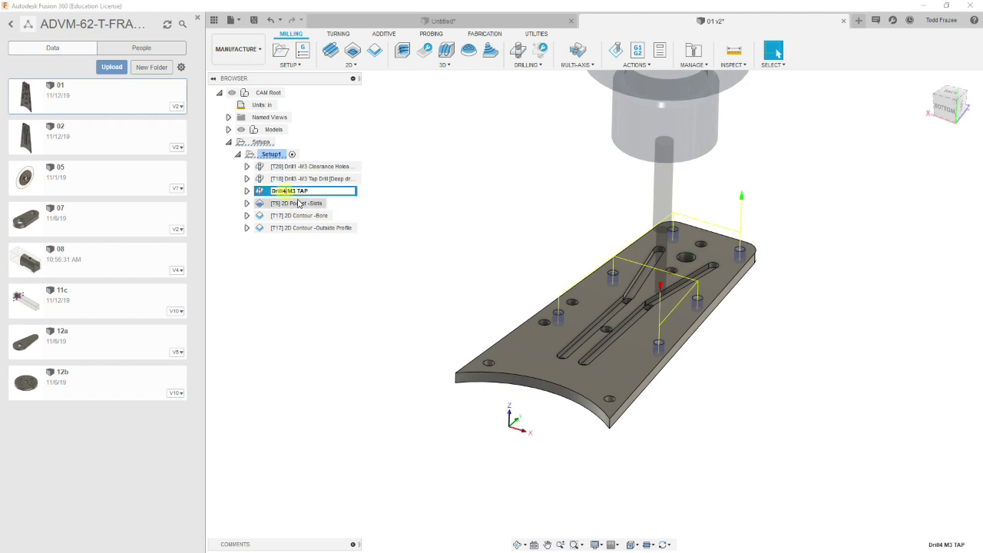
{"action": "key", "text": "BackSpace"}
{"action": "type", "text": "-"}
{"action": "key", "text": "BackSpace"}
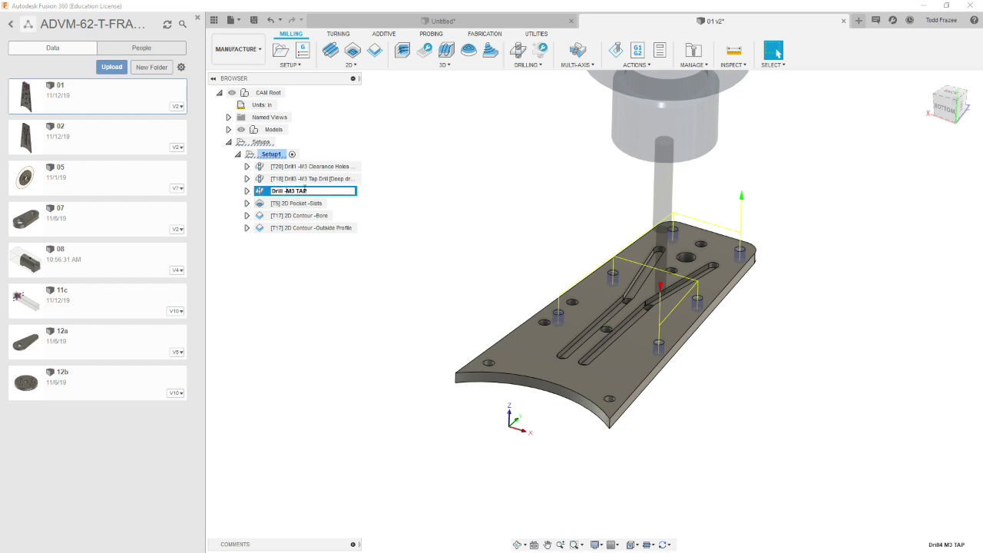
{"action": "left_click", "coordinate": [306, 179]}
Rename the other drills to 'Drill -M3 Tap Drill' and 'Drill -M3 Clearance Holes'
{"action": "left_click", "coordinate": [308, 179]}
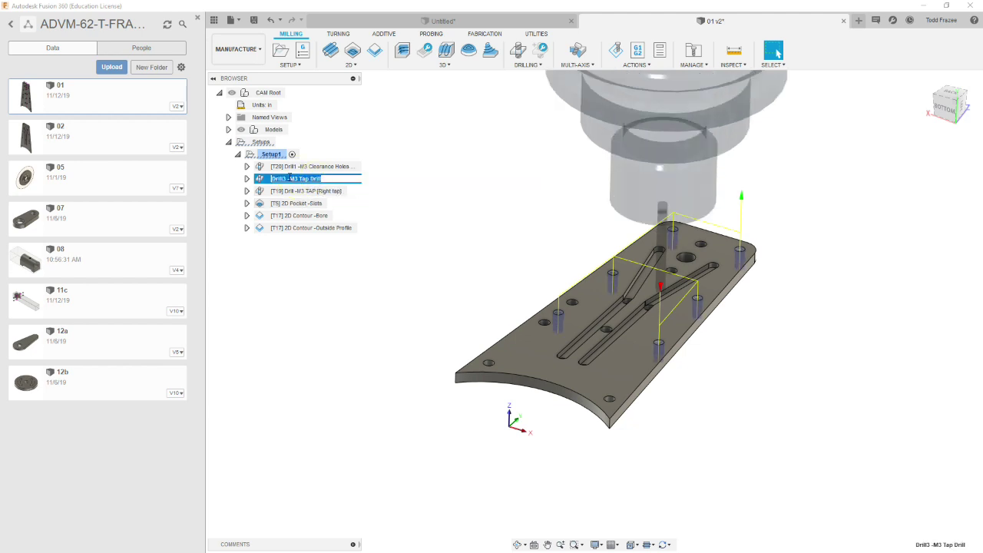
{"action": "left_click", "coordinate": [309, 182]}
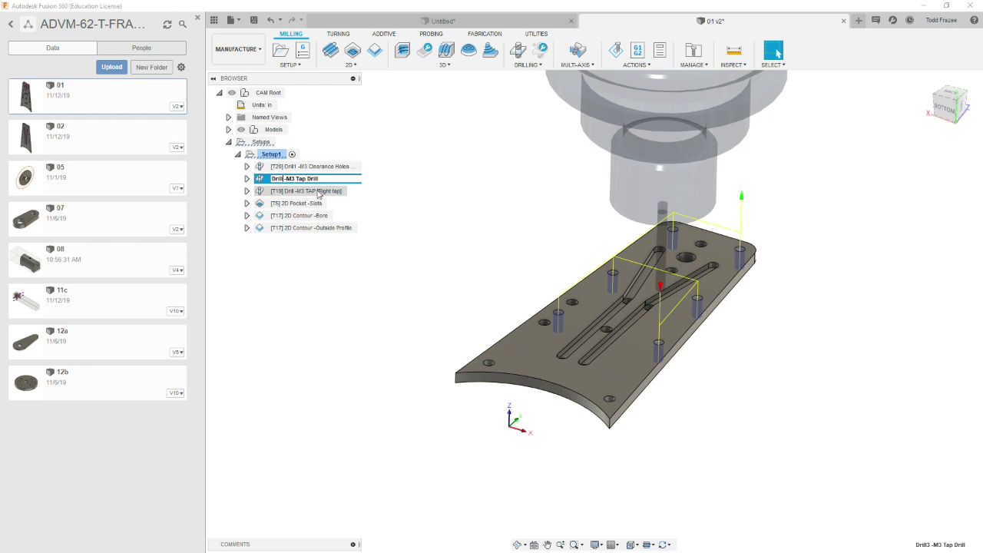
{"action": "left_click", "coordinate": [300, 166]}
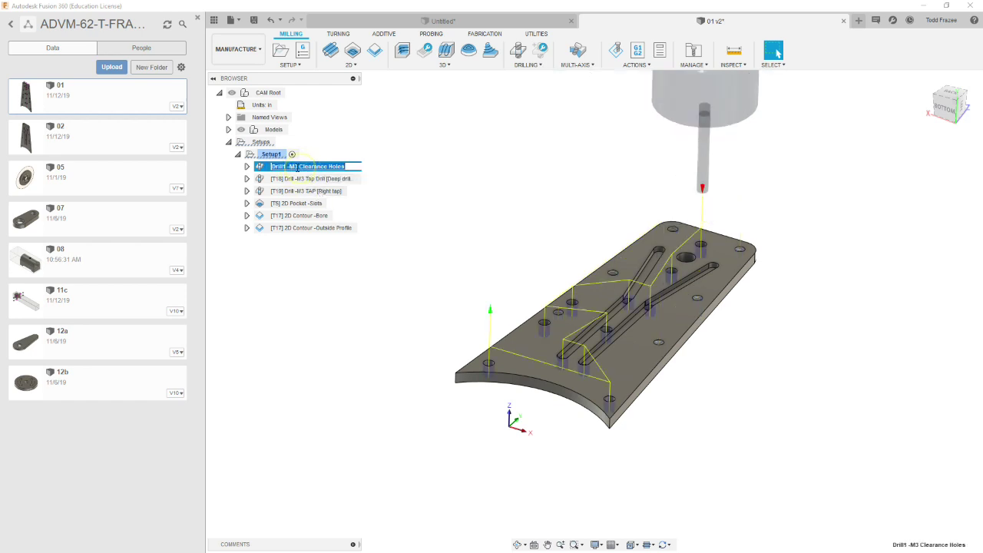
{"action": "left_click", "coordinate": [300, 167]}
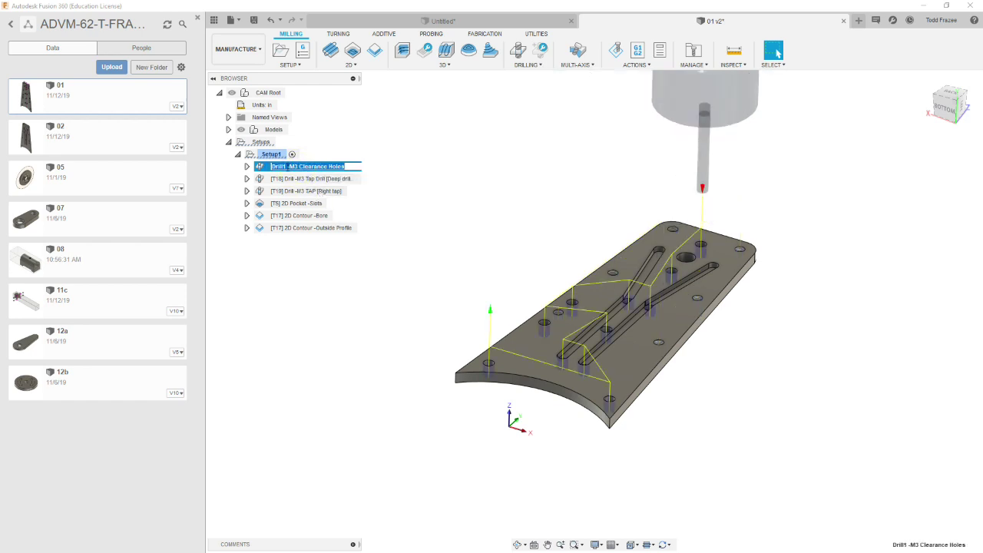
{"action": "key", "text": "BackSpace"}
{"action": "left_click", "coordinate": [305, 179]}
{"action": "left_click", "coordinate": [384, 218]}
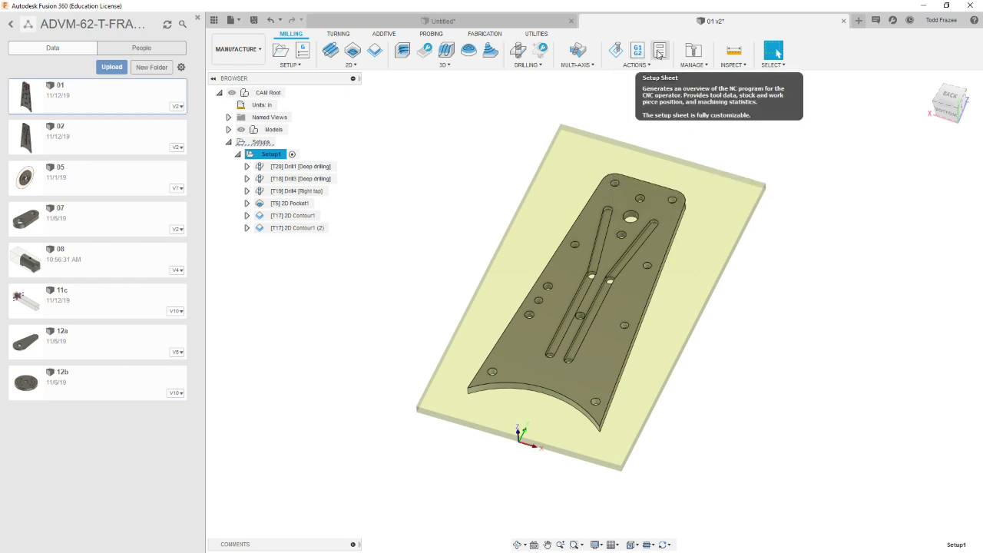
Orbit to a low isometric angle and zoom in on the plate and its stock
{"action": "mouse_move", "coordinate": [538, 81]}
{"action": "middle_mouse_down", "text": "shift"}
{"action": "mouse_move", "coordinate": [509, 72]}
{"action": "mouse_move", "coordinate": [525, 76]}
{"action": "middle_mouse_up", "text": "shift"}
{"action": "key", "text": "Escape"}
{"action": "middle_click_drag", "start_coordinate": [461, 192], "coordinate": [455, 211], "text": "shift"}
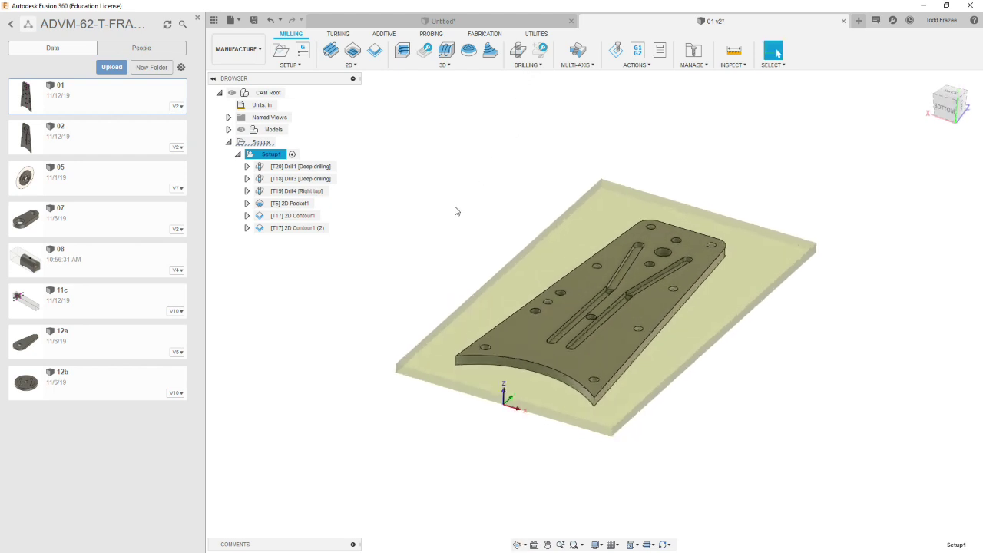
{"action": "scroll", "coordinate": [455, 211], "scroll_direction": "up", "scroll_amount": 1}
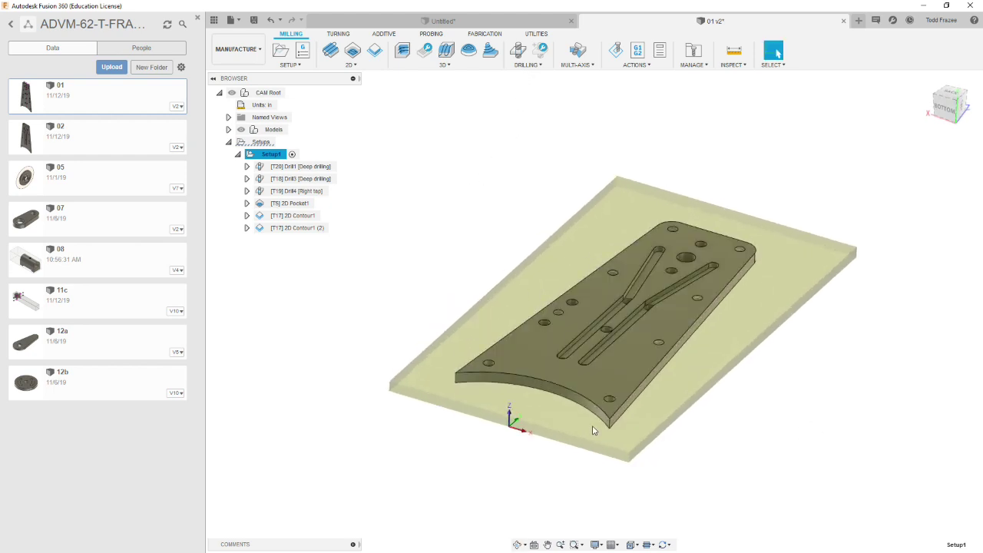